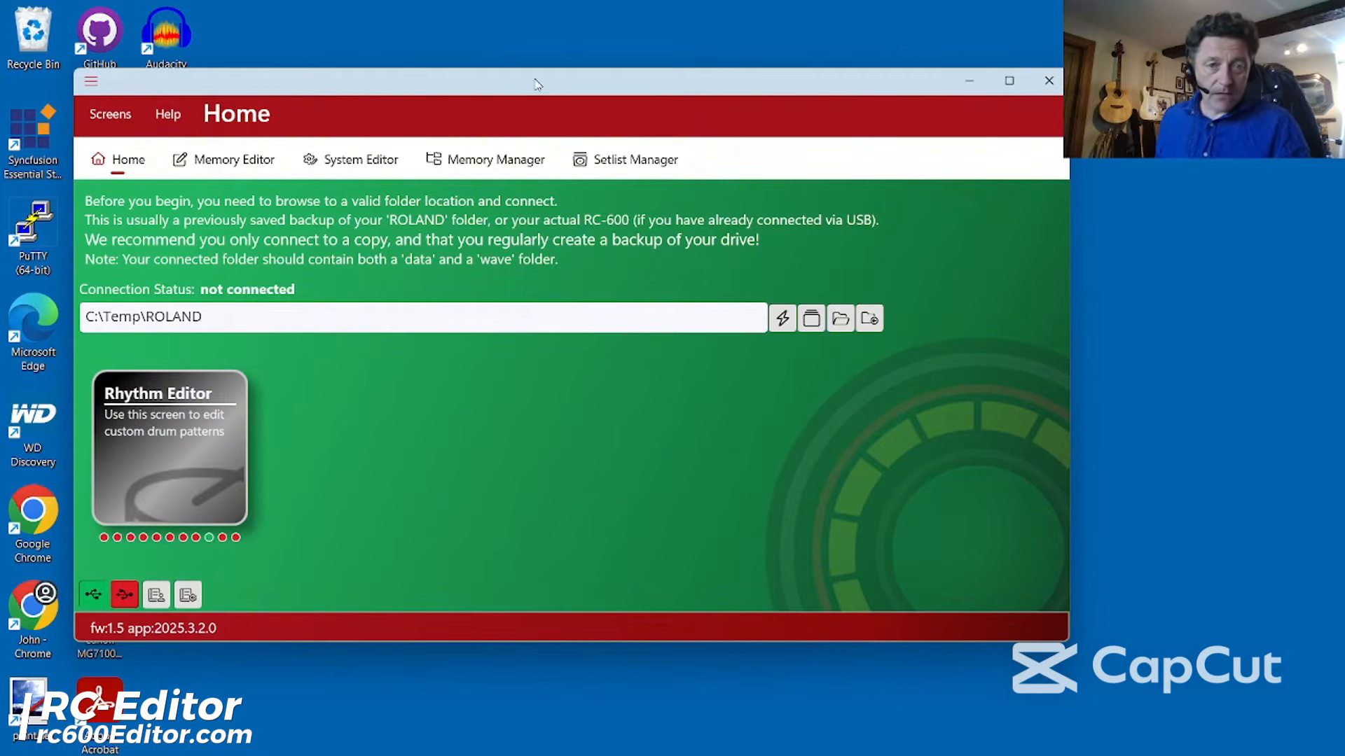
Connect to the C:\Temp\ROLAND folder and open the Rhythm Editor in a maximized window
left_click_drag(537, 84, 648, 104)
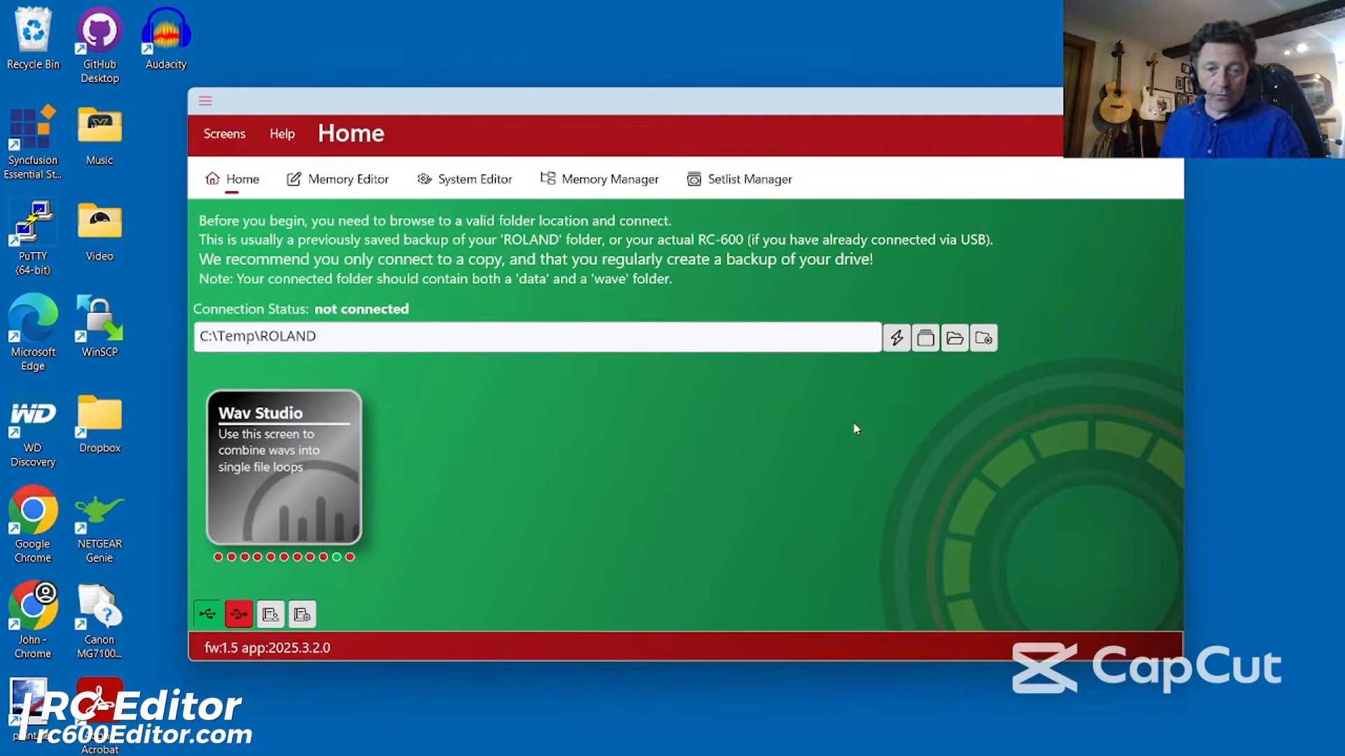
left_click(895, 341)
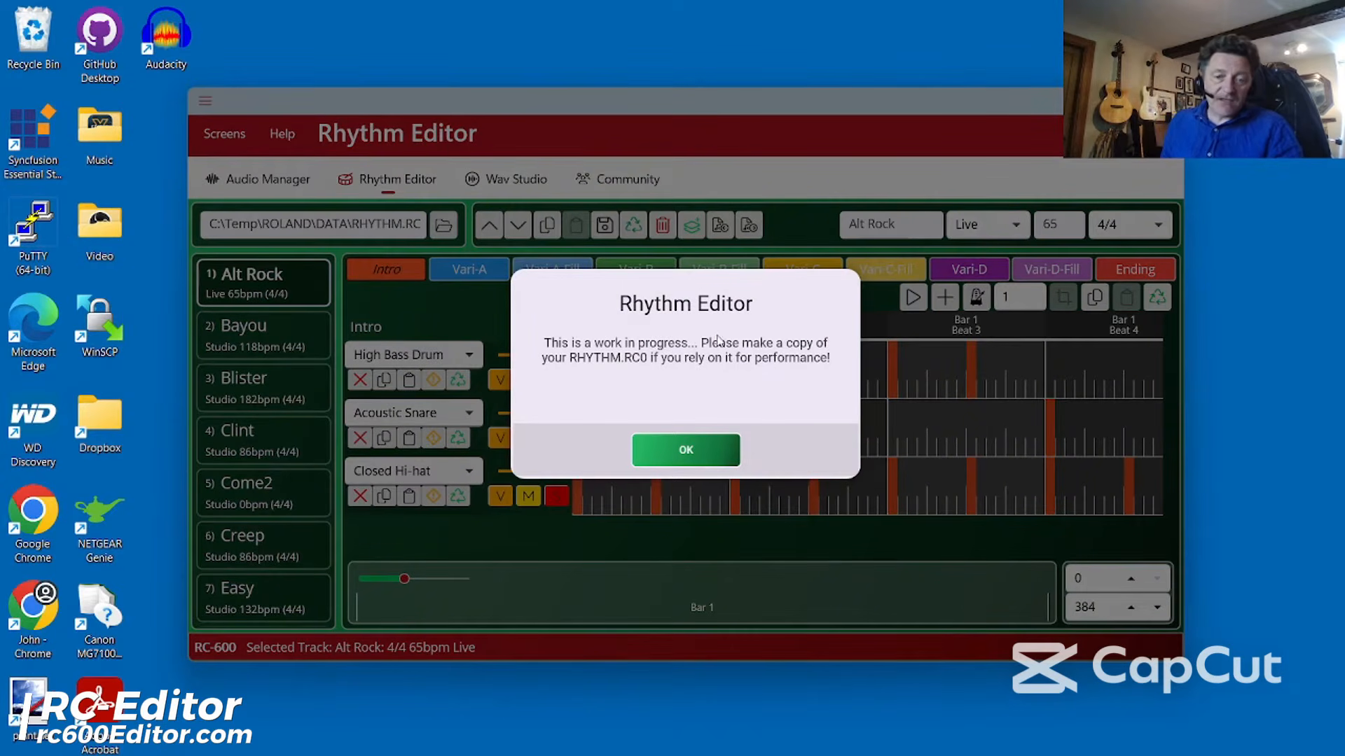
left_click(700, 457)
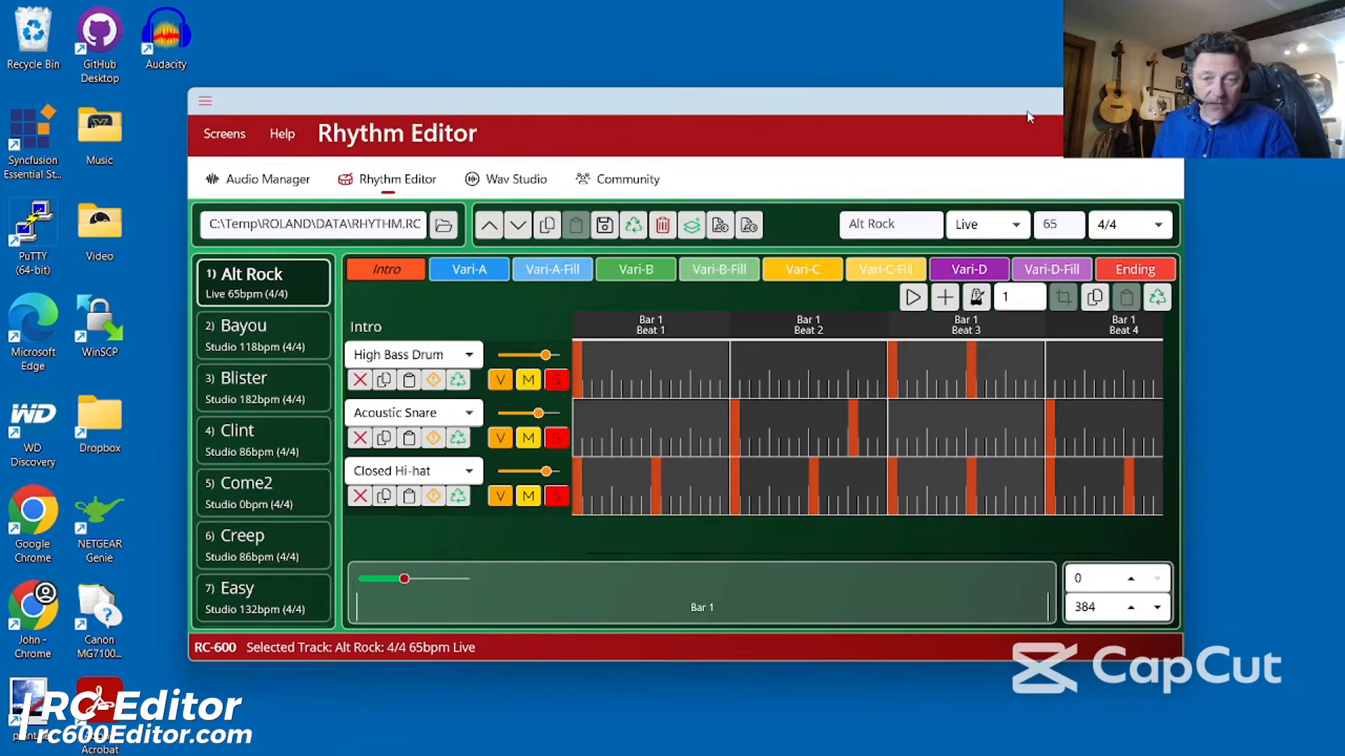
left_click(1124, 102)
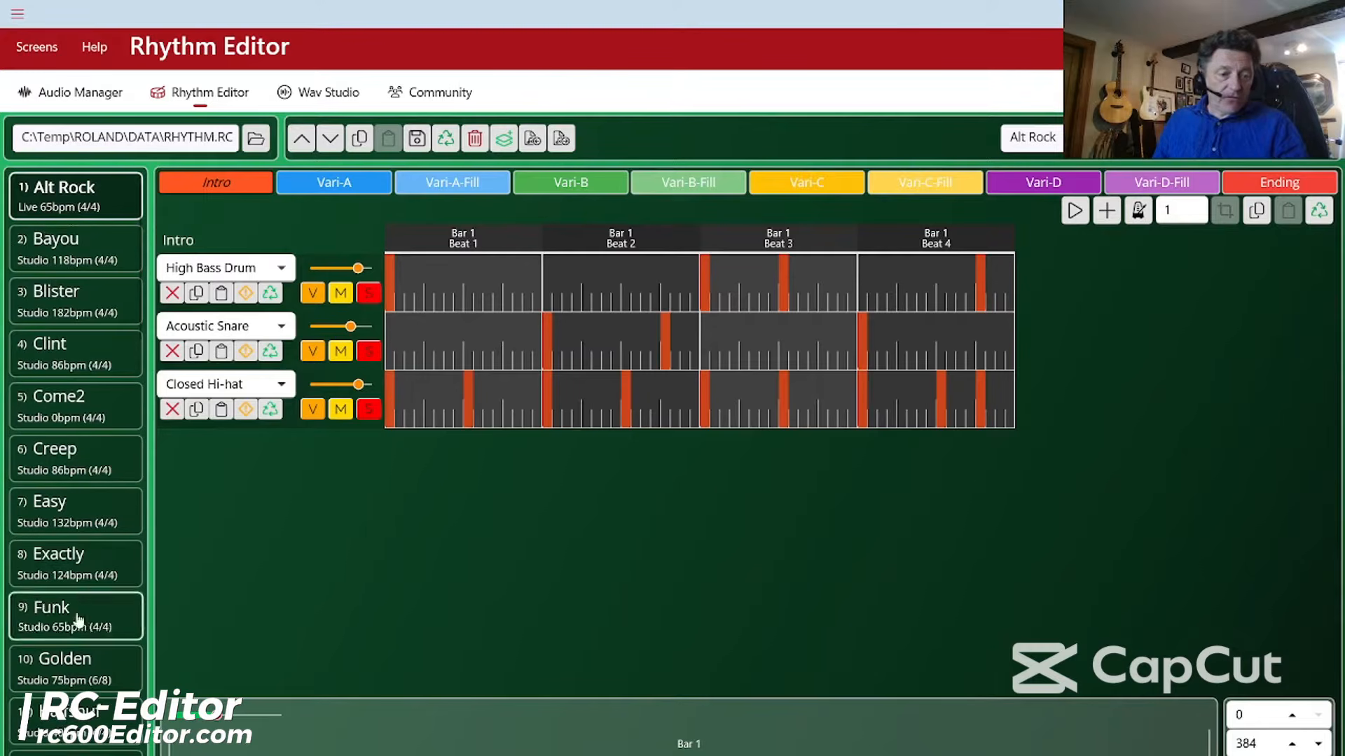
Look through the Intro patterns of the Bayou, Blister, Clint, Come2 and Creep rhythm tracks
left_click(73, 266)
left_click(77, 298)
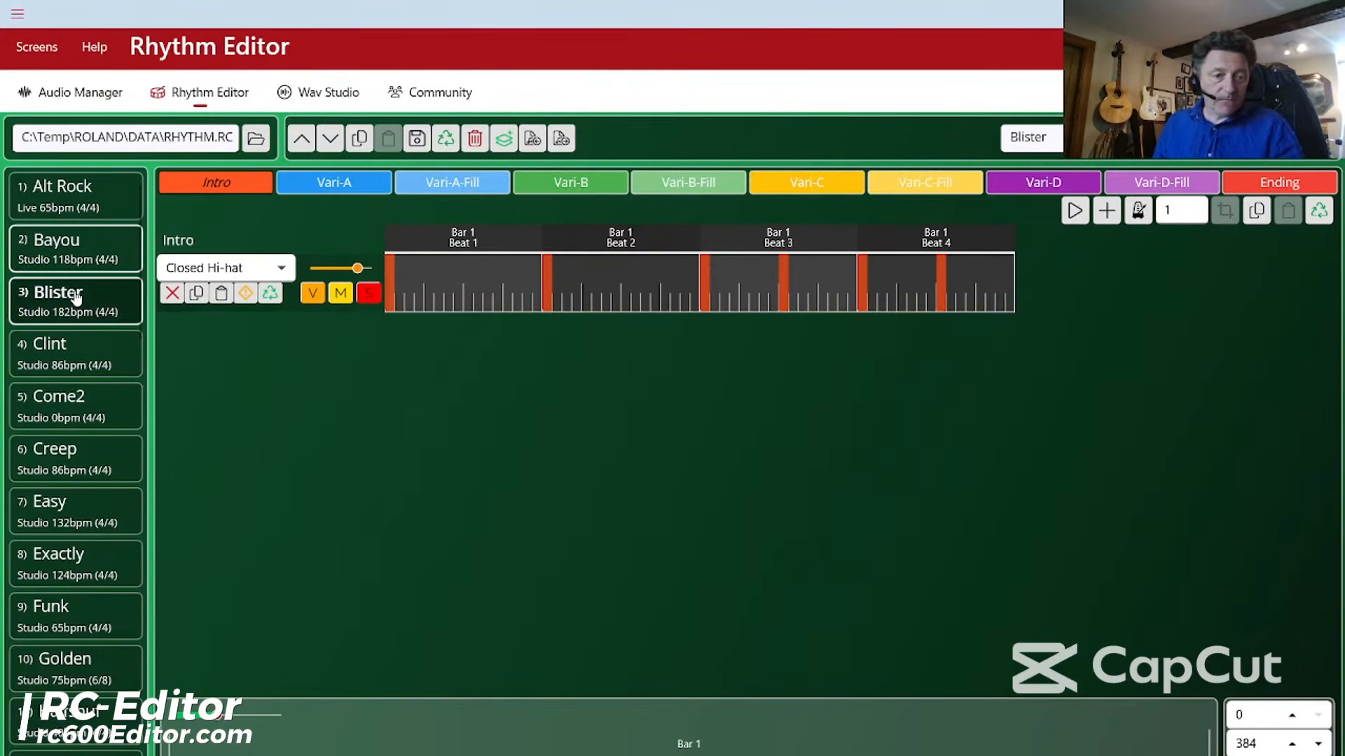
left_click(72, 349)
left_click(79, 418)
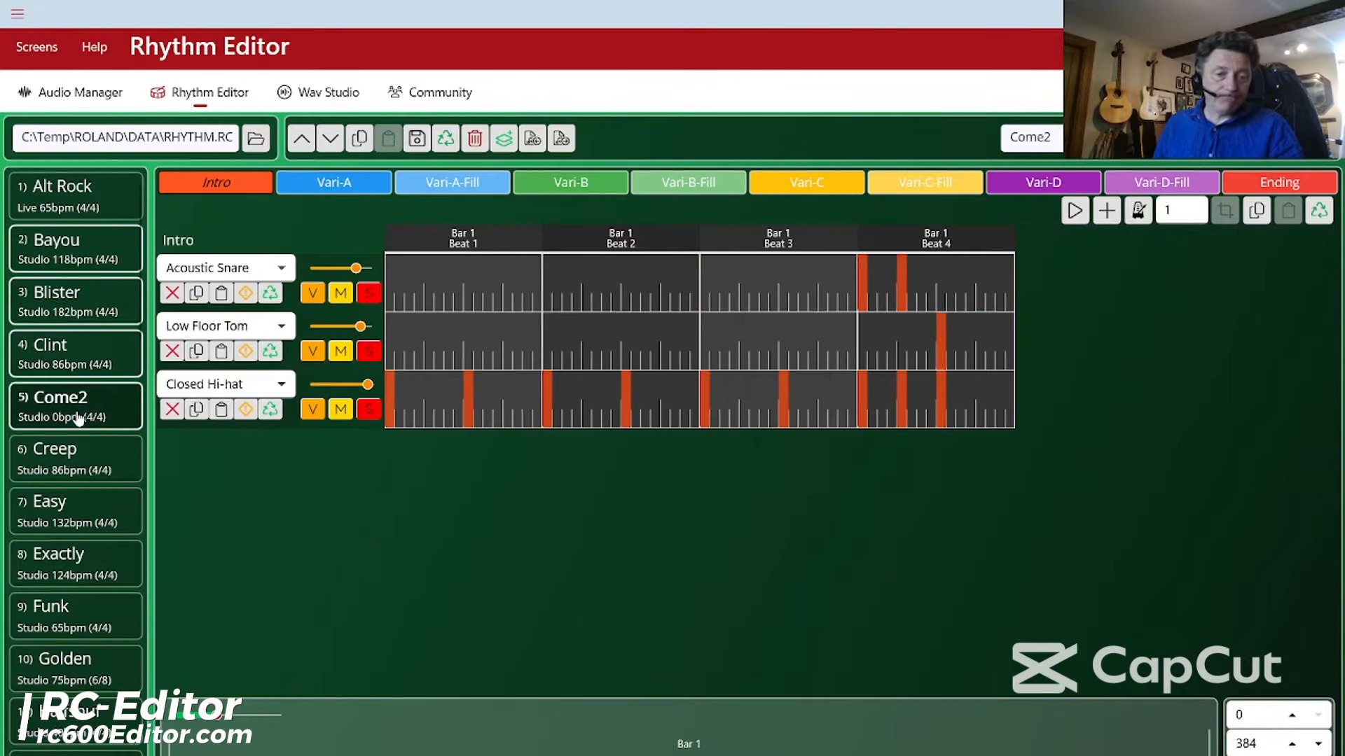
left_click(83, 459)
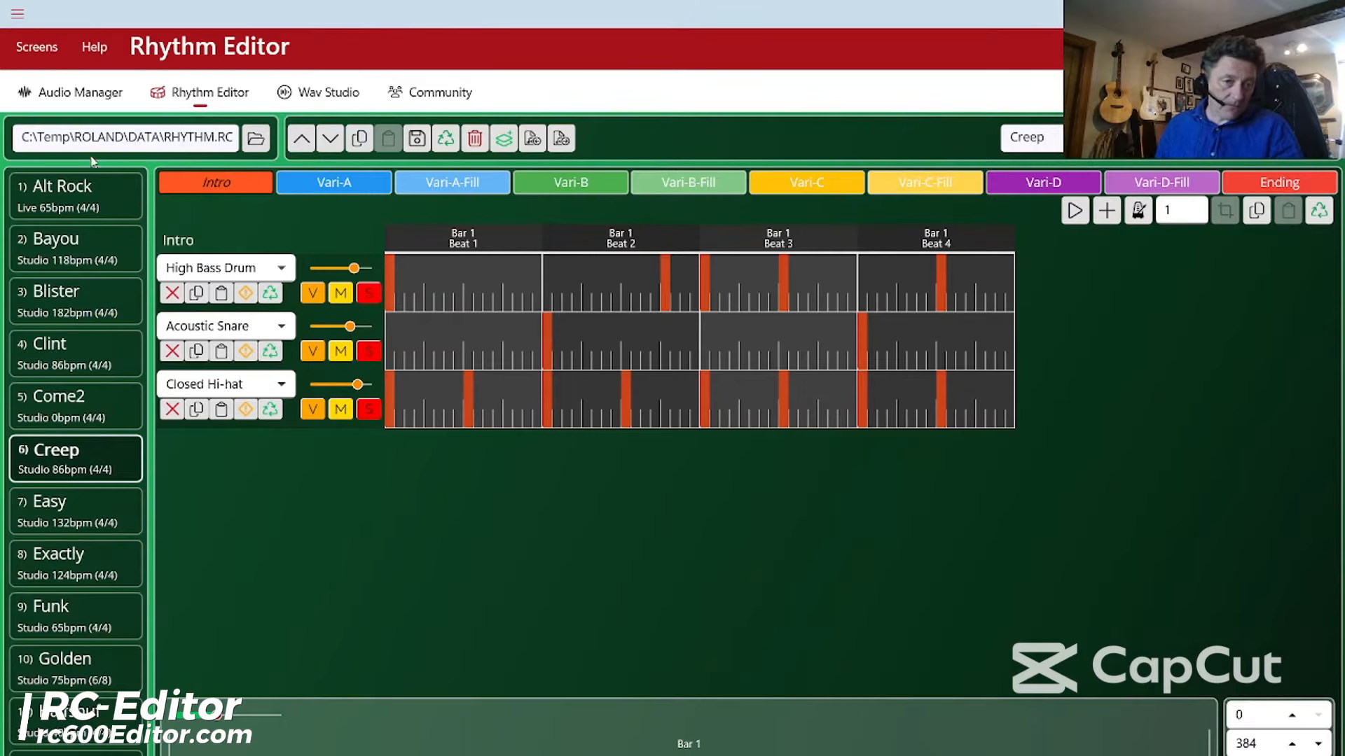
Load the rhythm file from the C:\Temp\Rhythm File Default folder
left_click(256, 138)
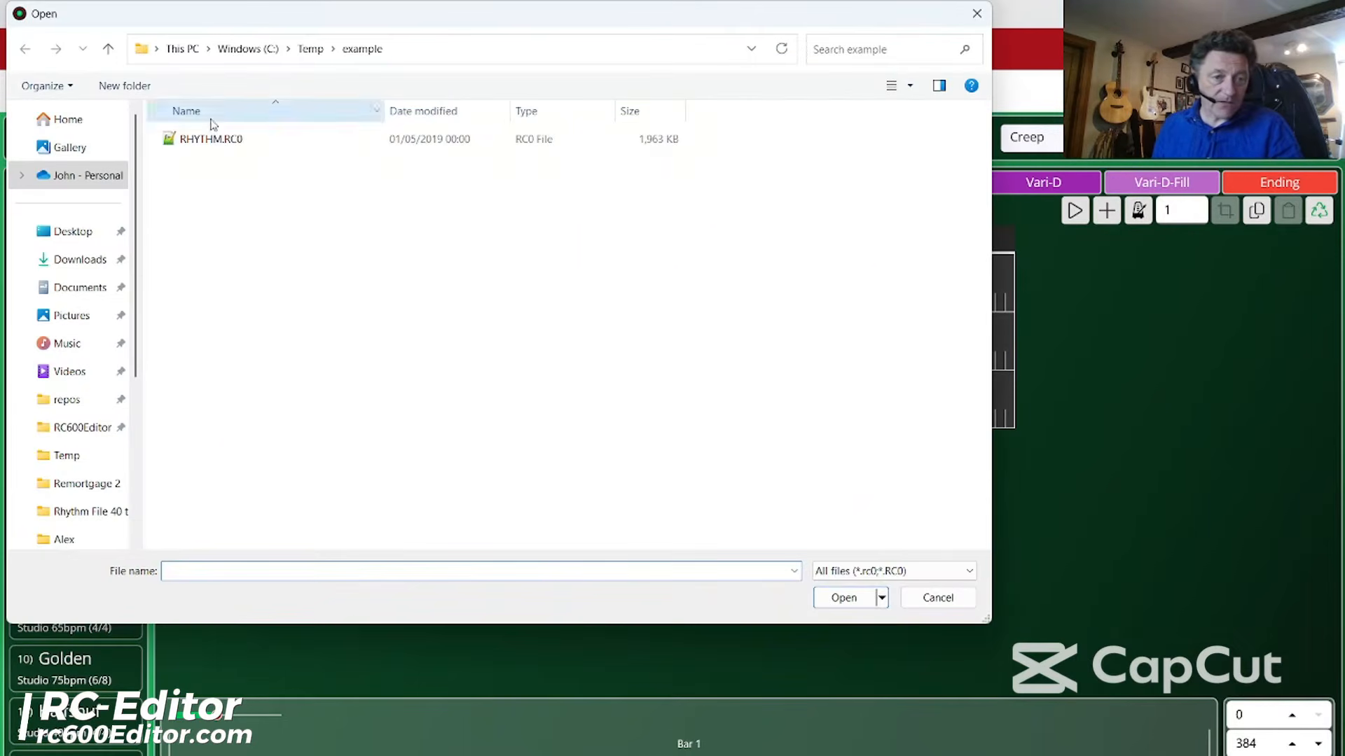
left_click(310, 48)
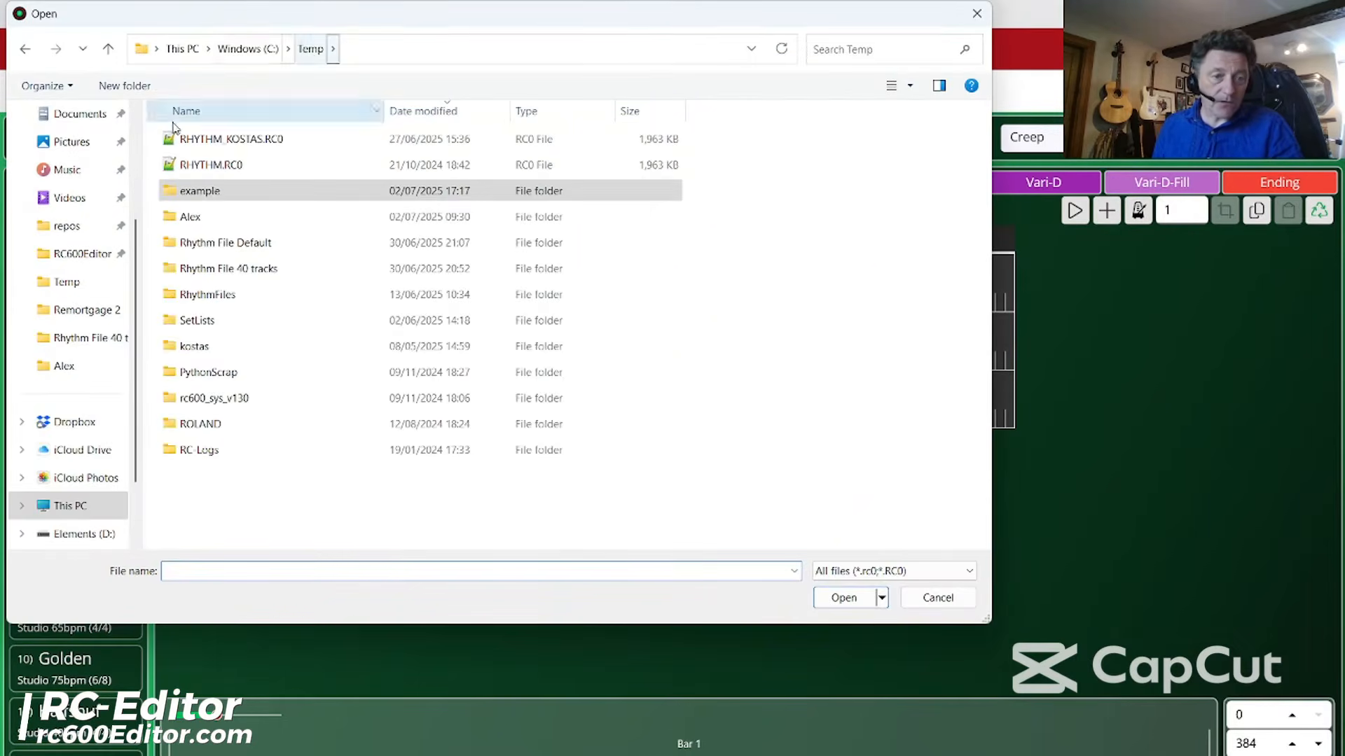
left_click(201, 244)
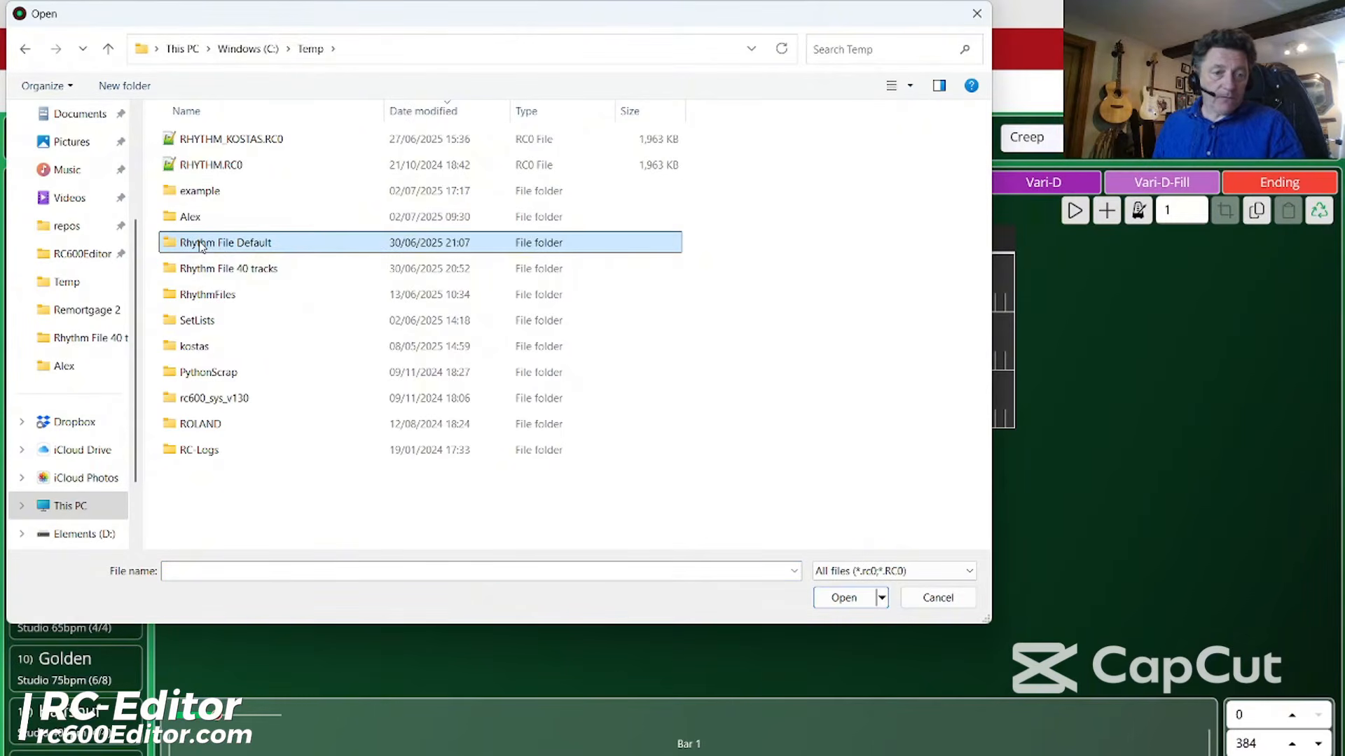
double_click(201, 243)
double_click(186, 139)
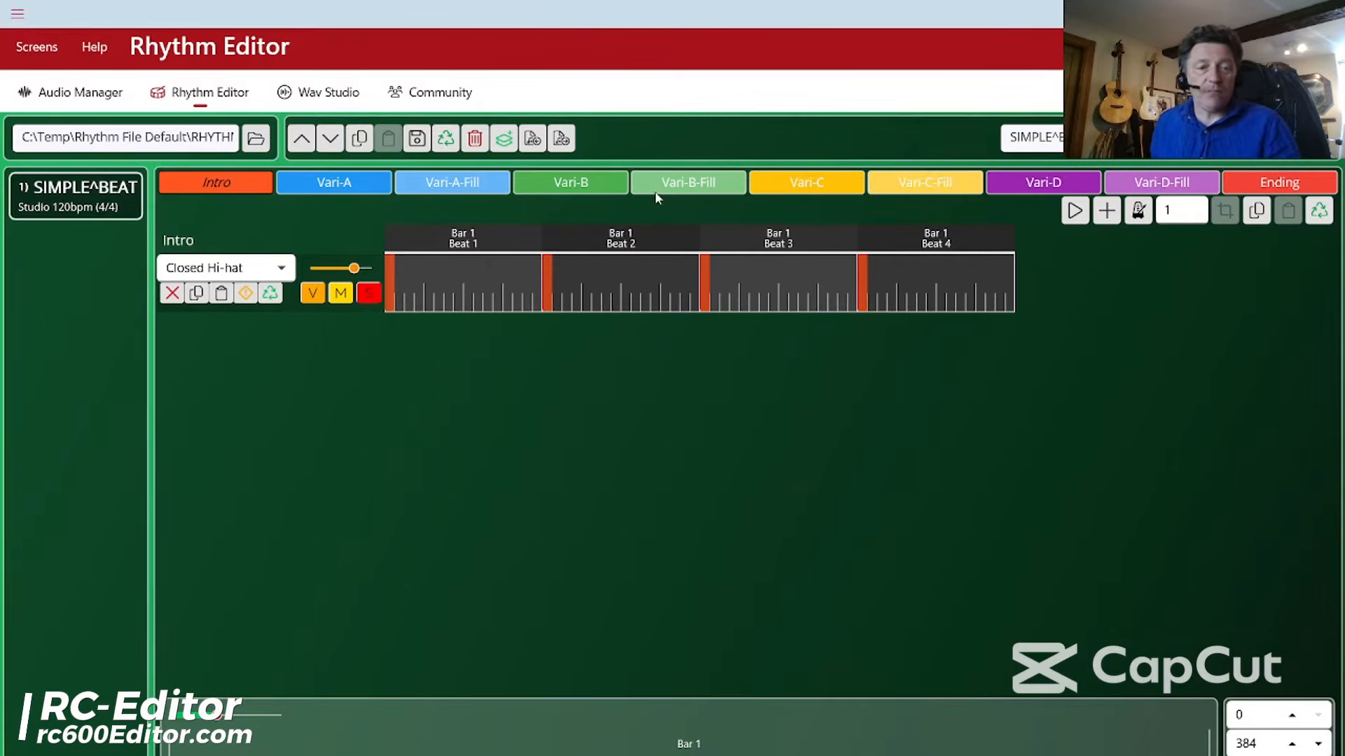
Play the Vari-A pattern of the SIMPLE^BEAT track for a few bars and pause it
left_click(355, 183)
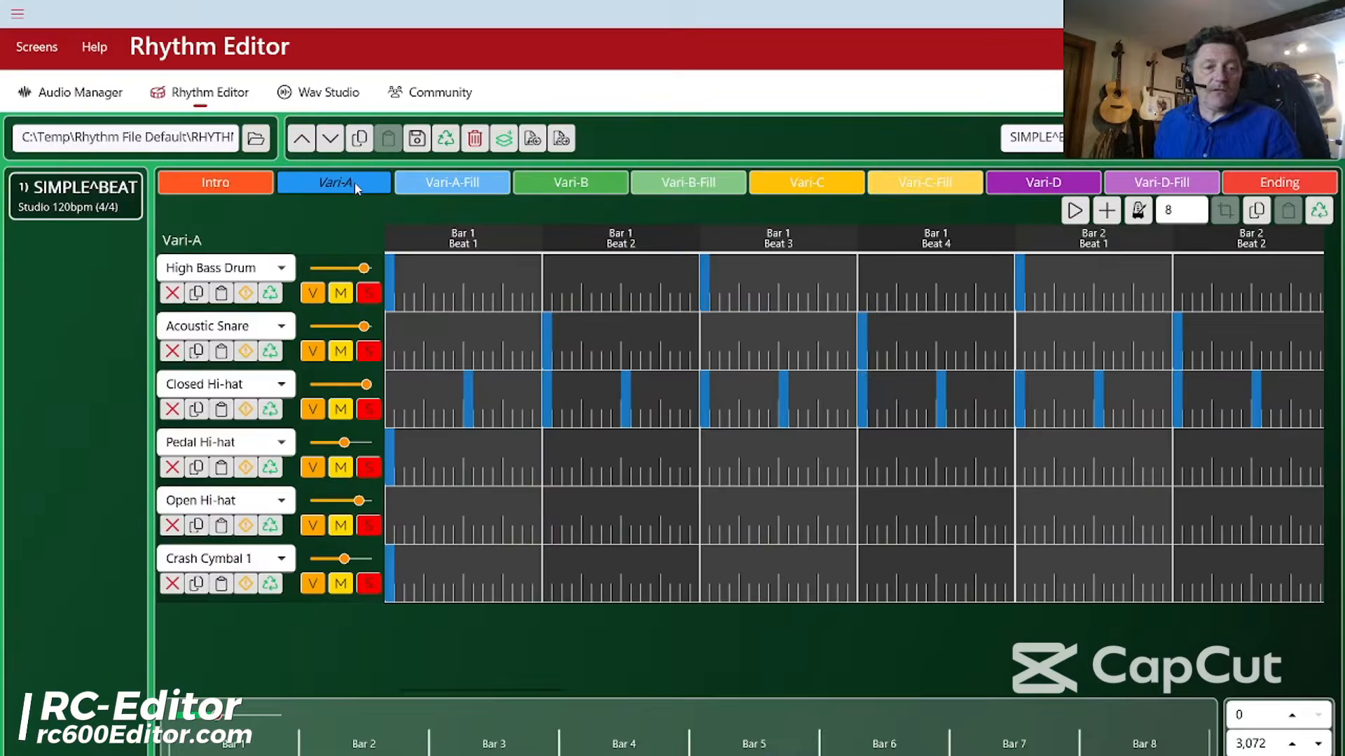
left_click(1074, 211)
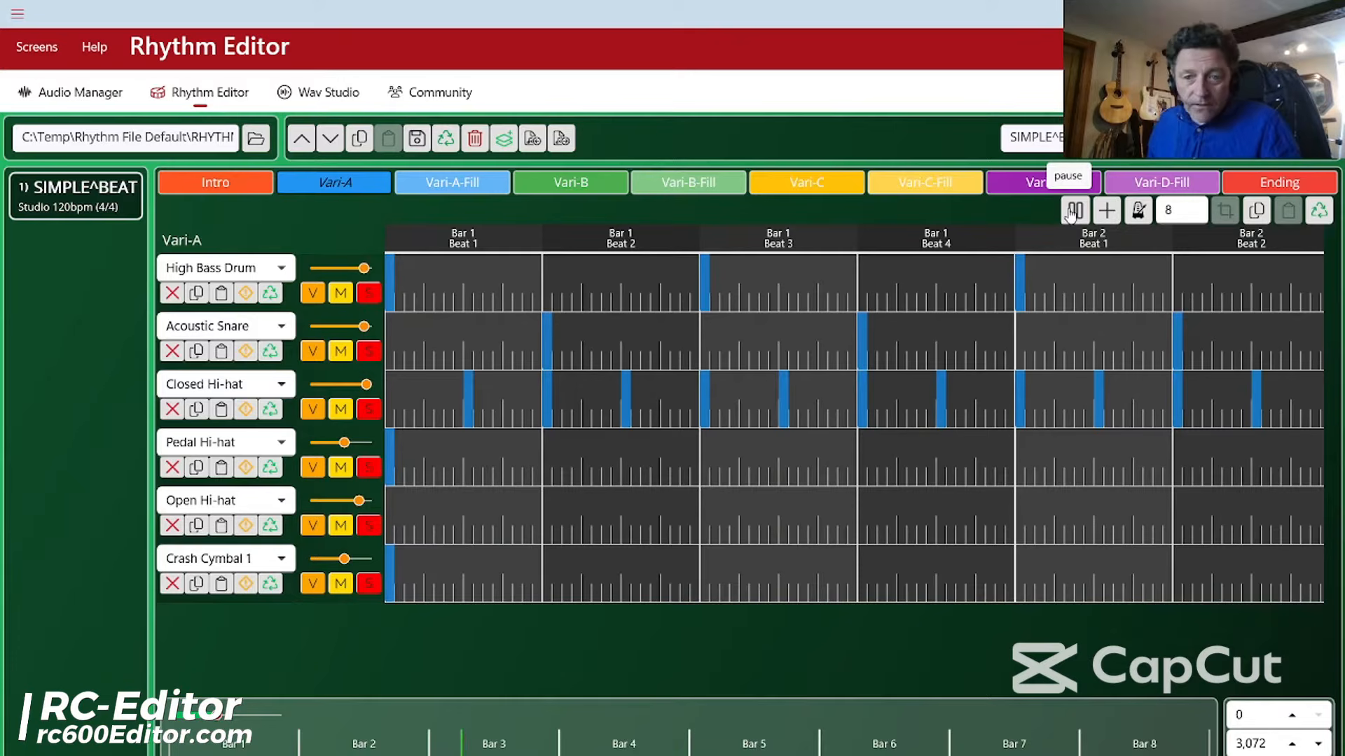
left_click(1070, 212)
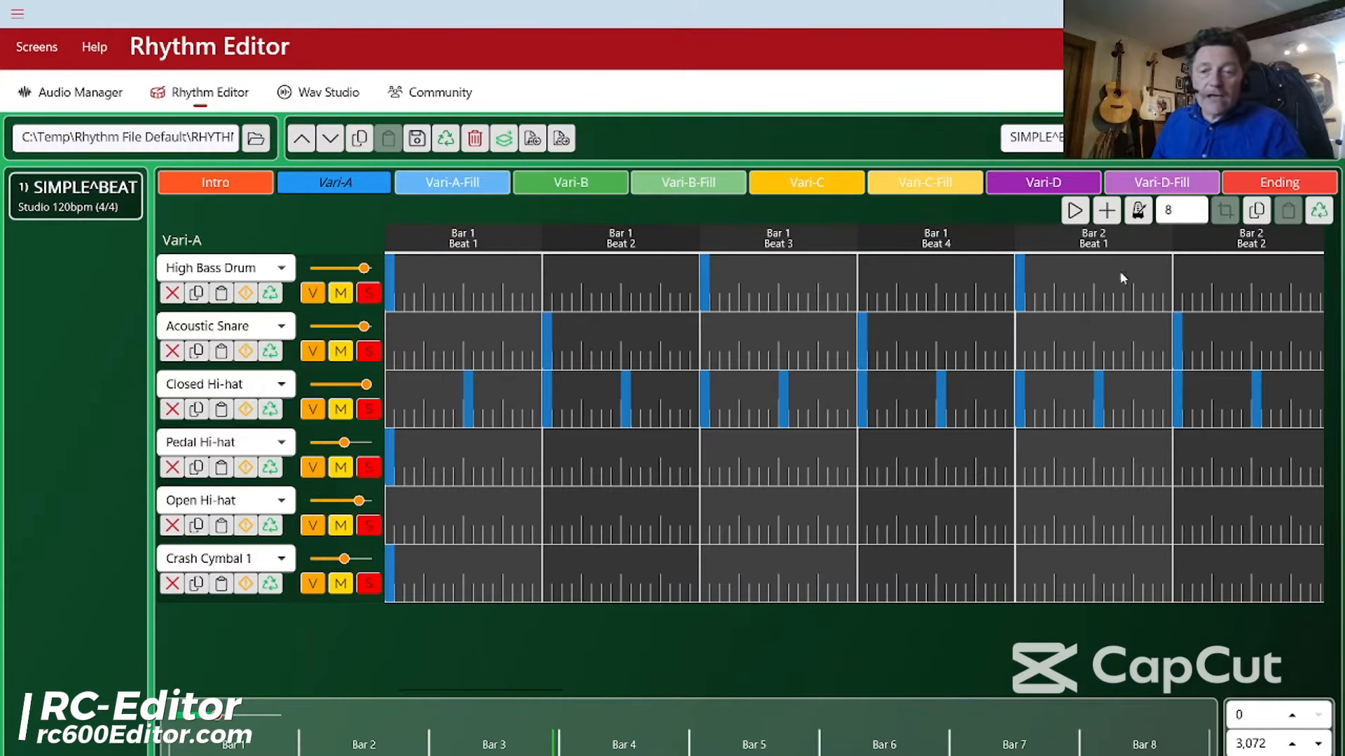
Examine every section of the SIMPLE^BEAT track in order, from Intro through the variations and their fills to Ending
left_click(219, 190)
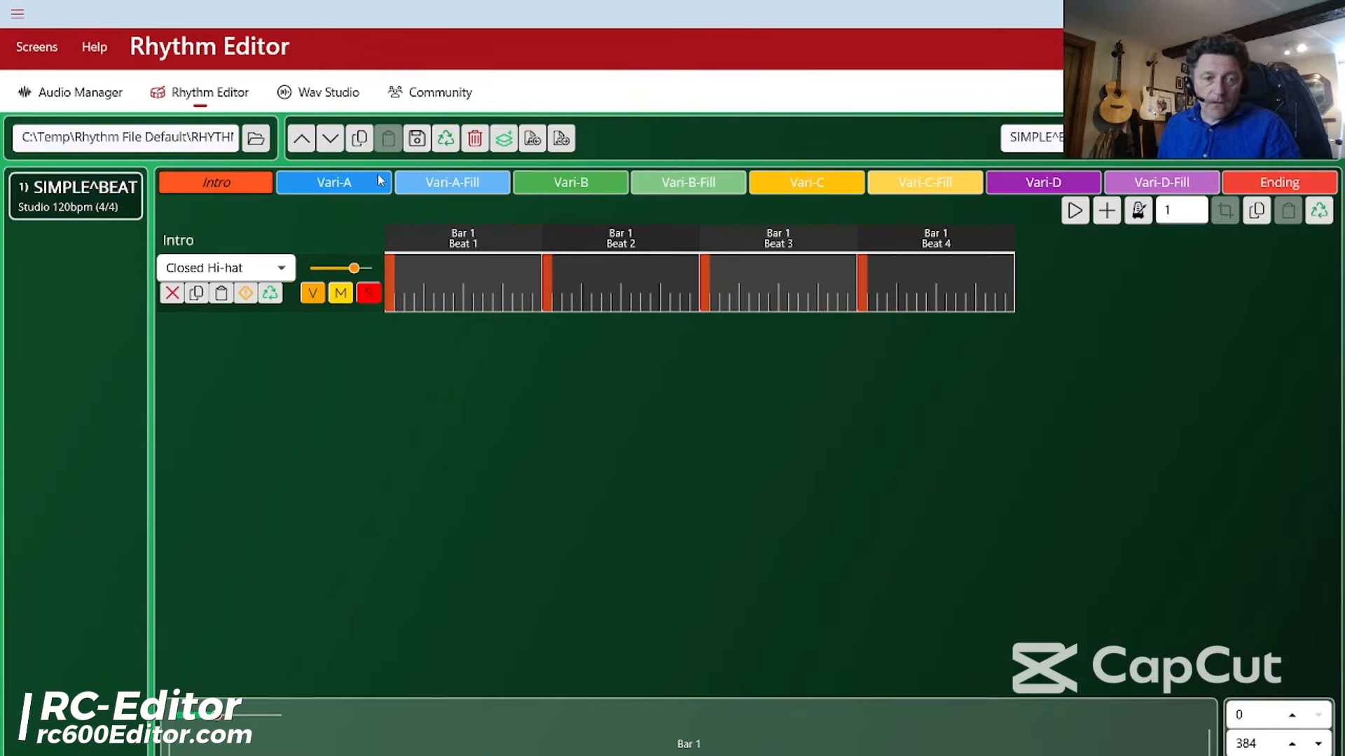
left_click(354, 186)
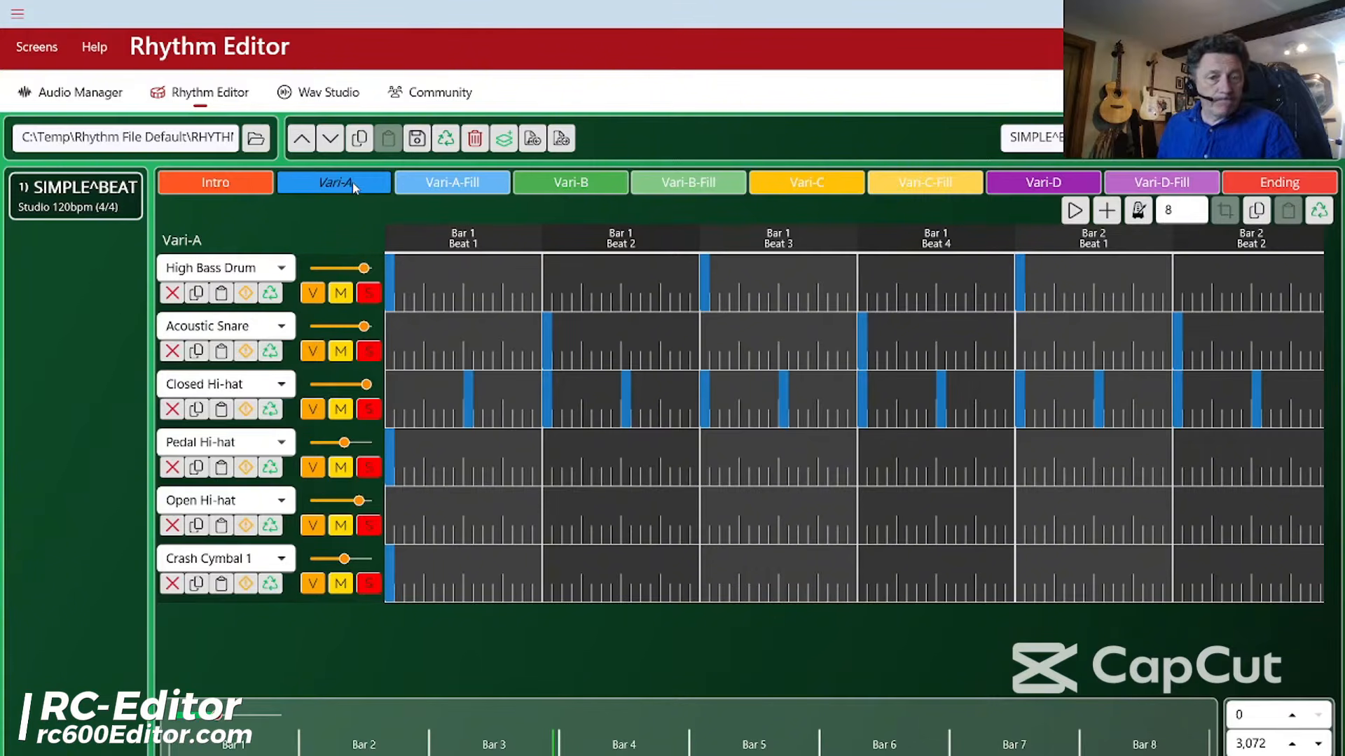
left_click(456, 185)
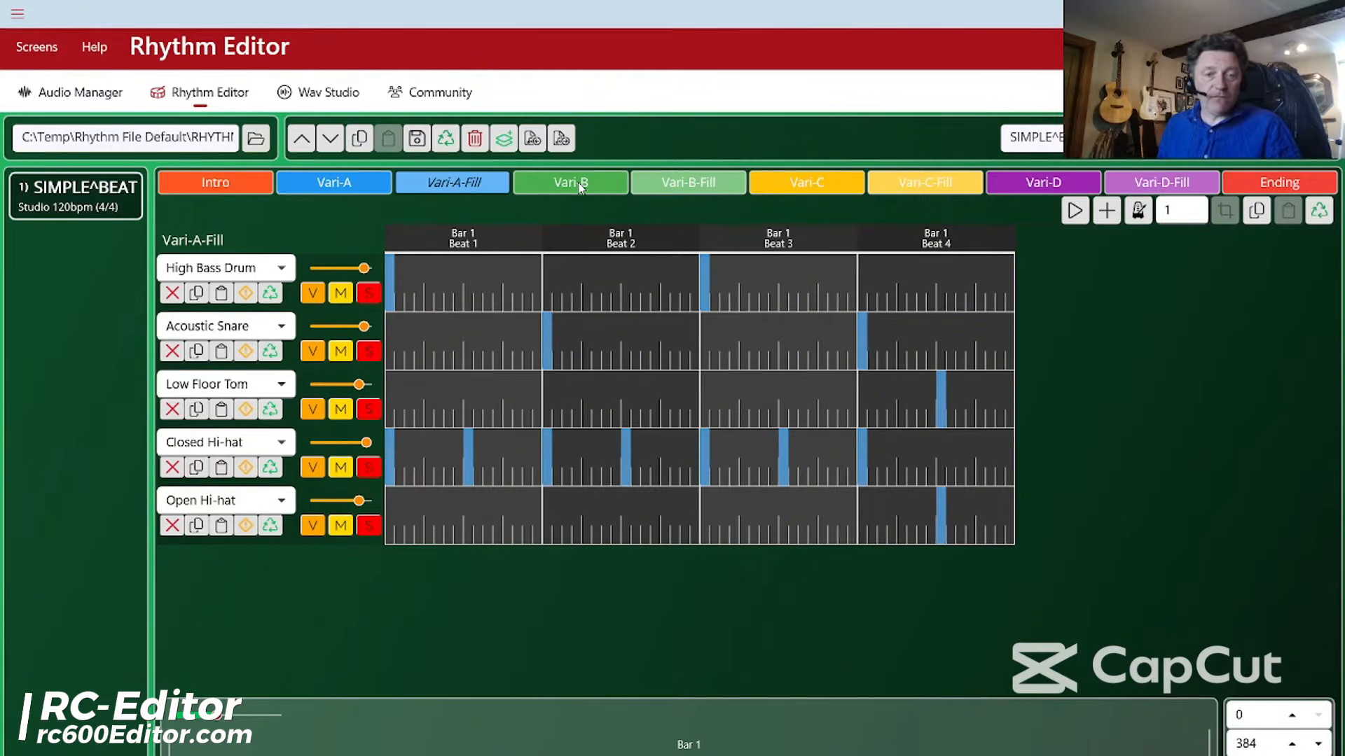
left_click(619, 186)
left_click(674, 186)
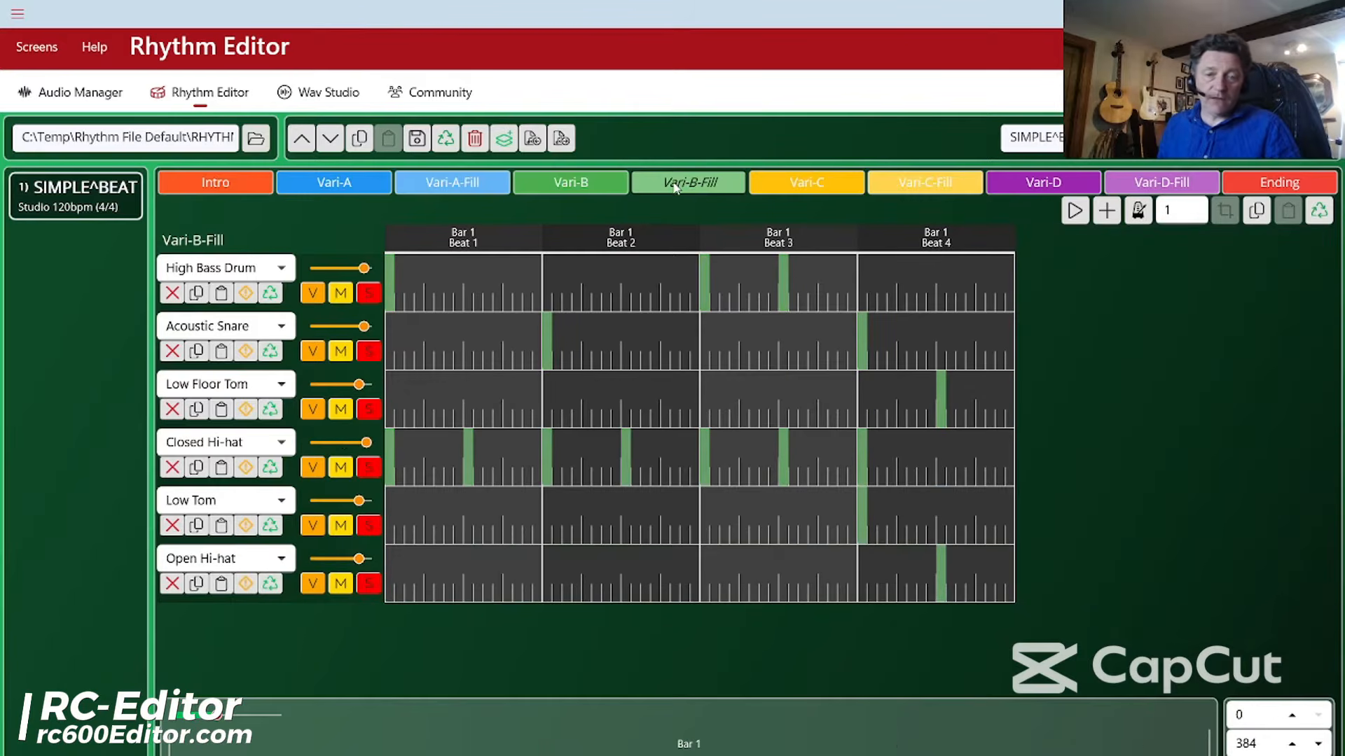
left_click(815, 180)
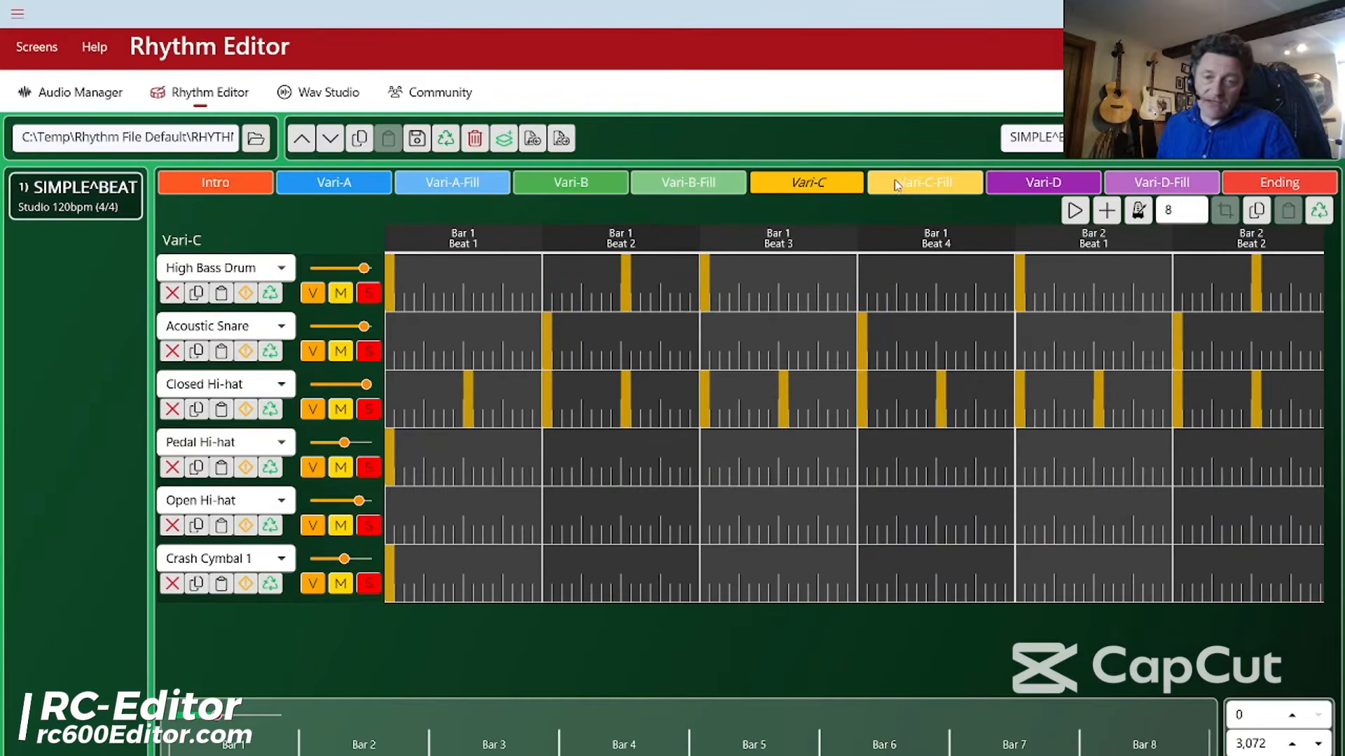
left_click(915, 184)
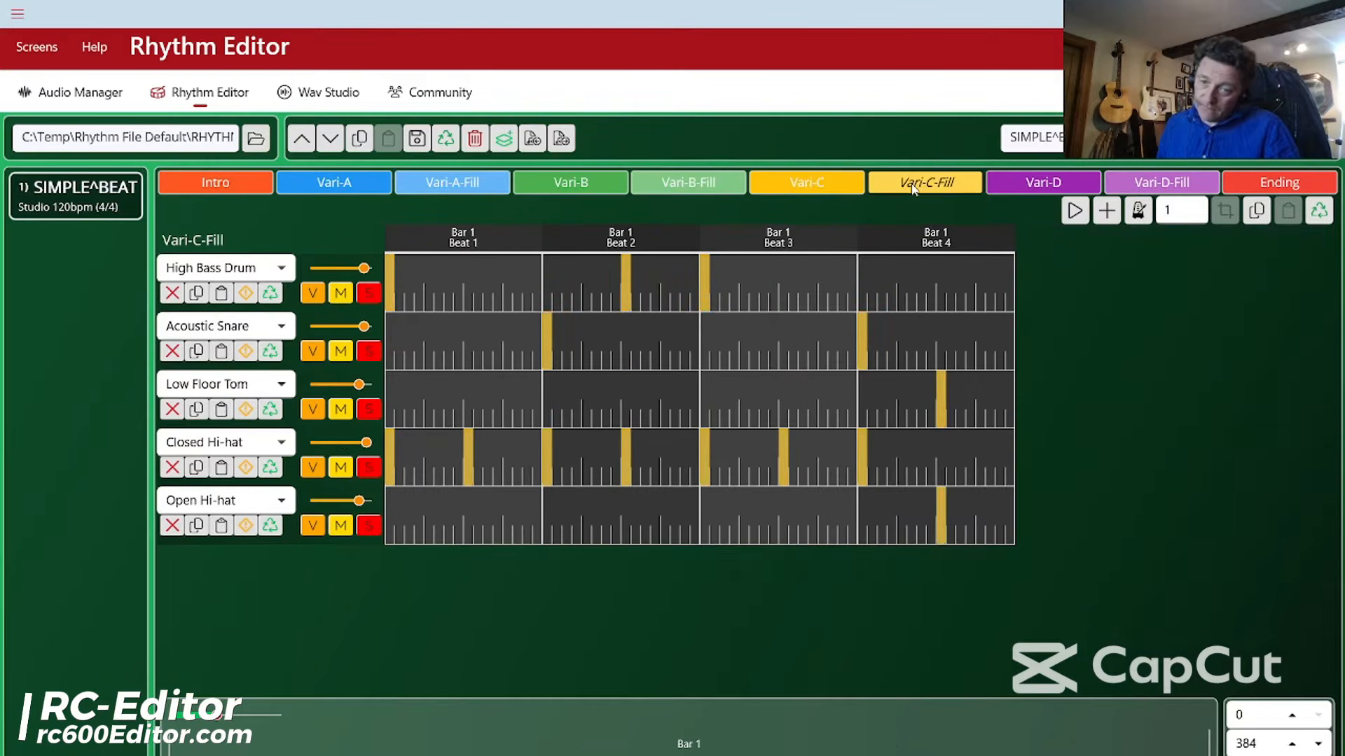
left_click(1023, 181)
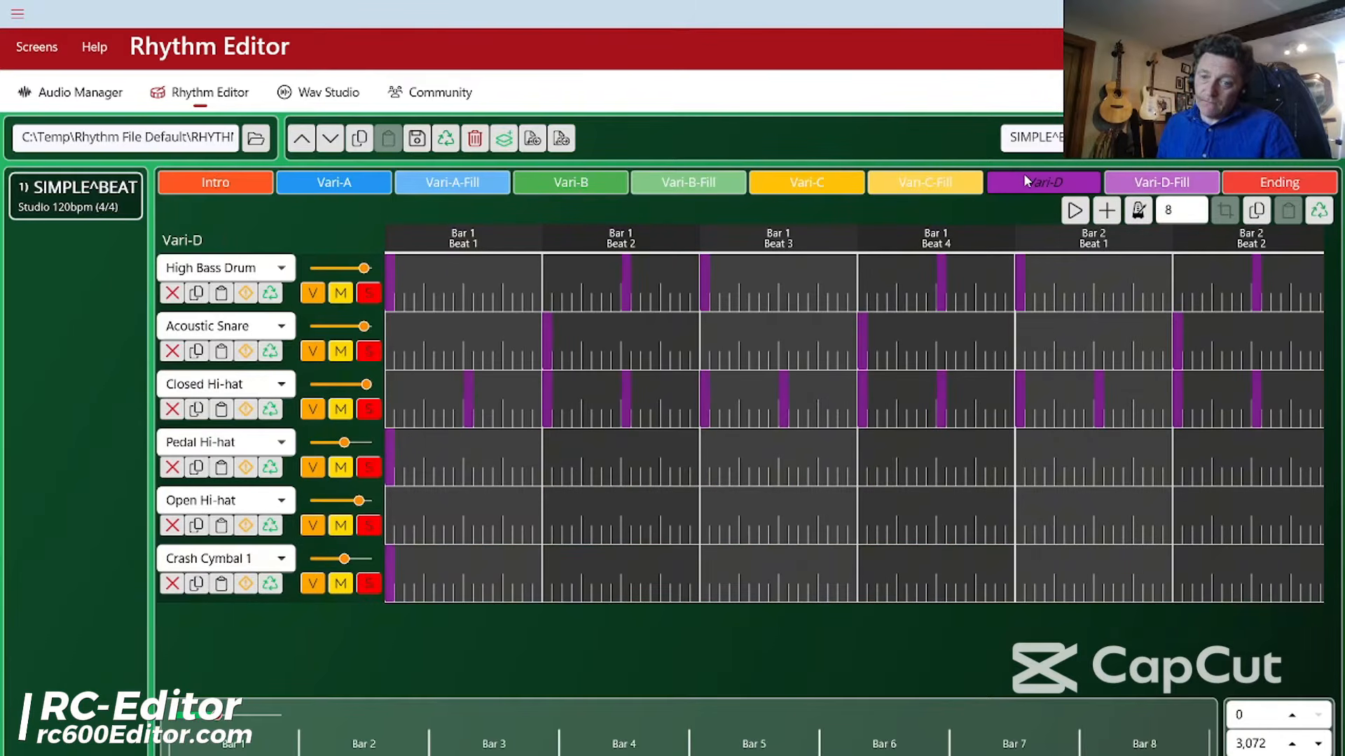
left_click(1150, 185)
left_click(1265, 188)
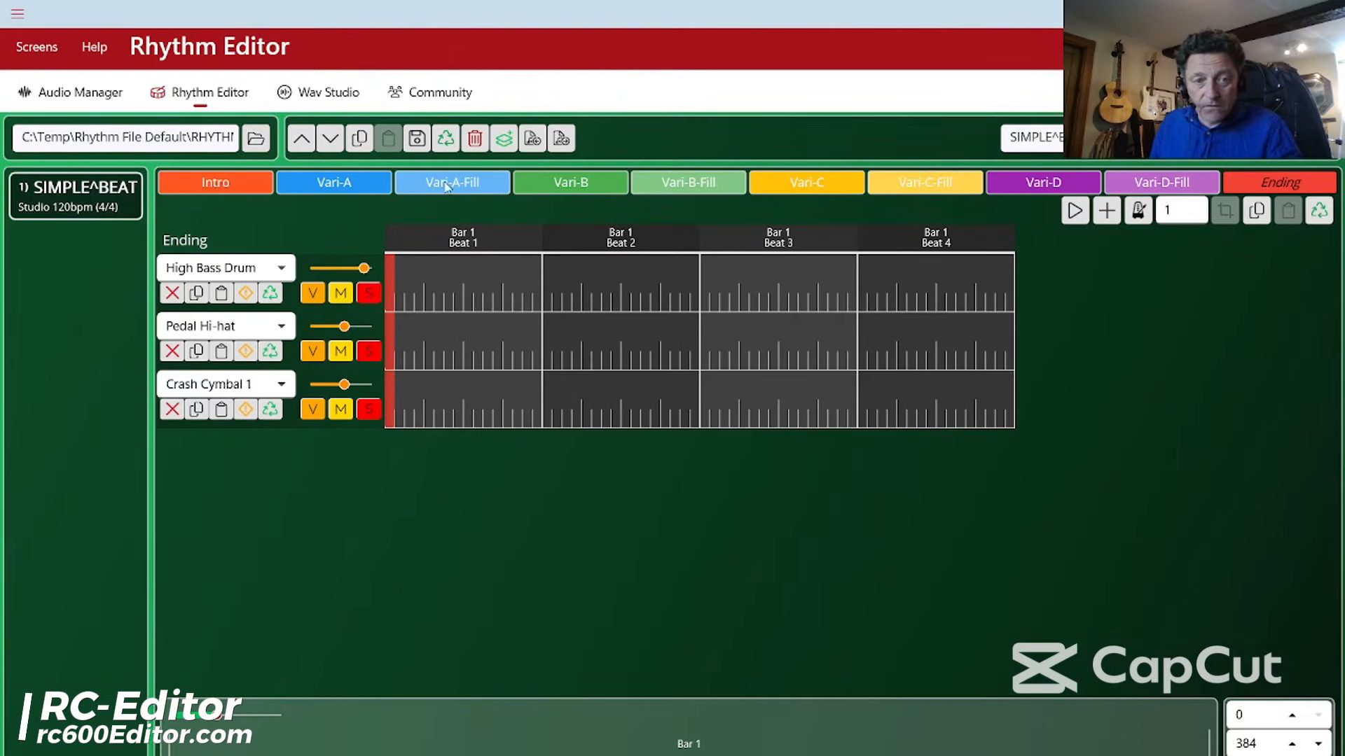
Add a new rhythm track to the file and audition its Intro pattern
left_click(450, 142)
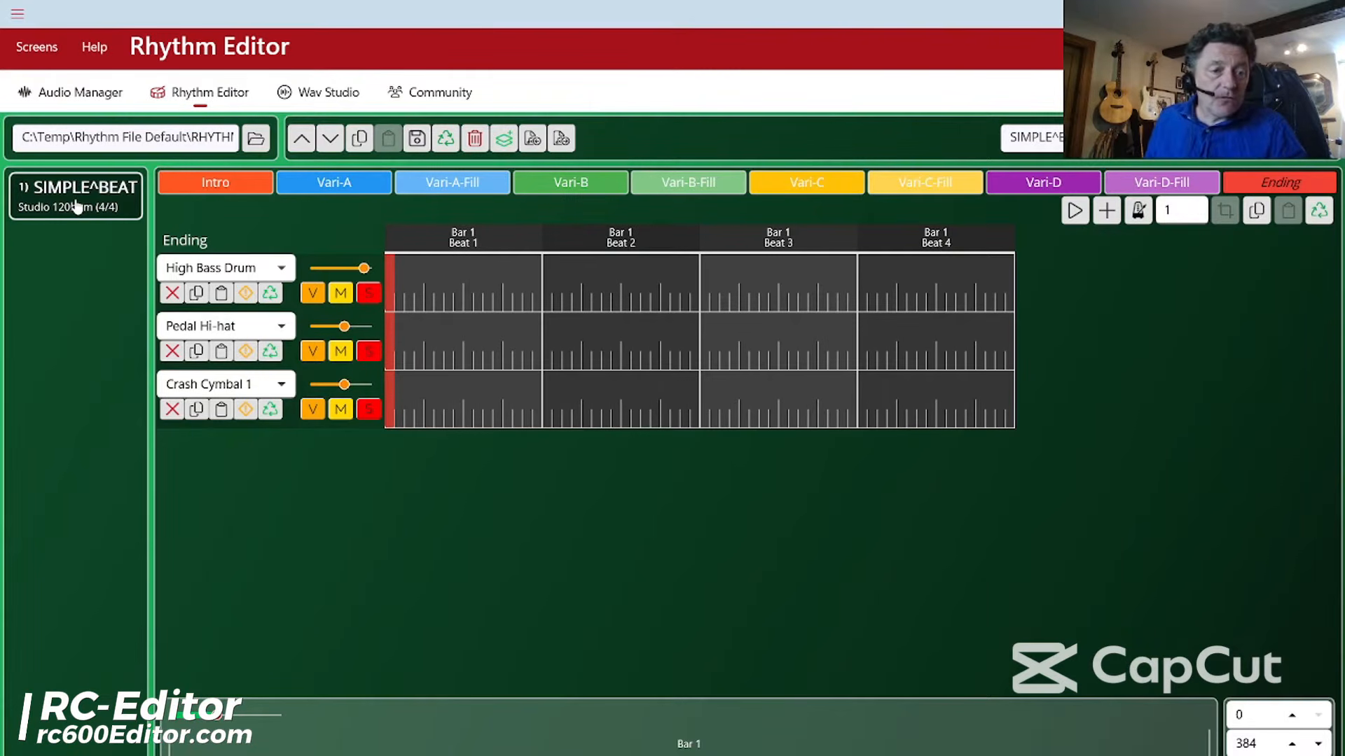
left_click(503, 140)
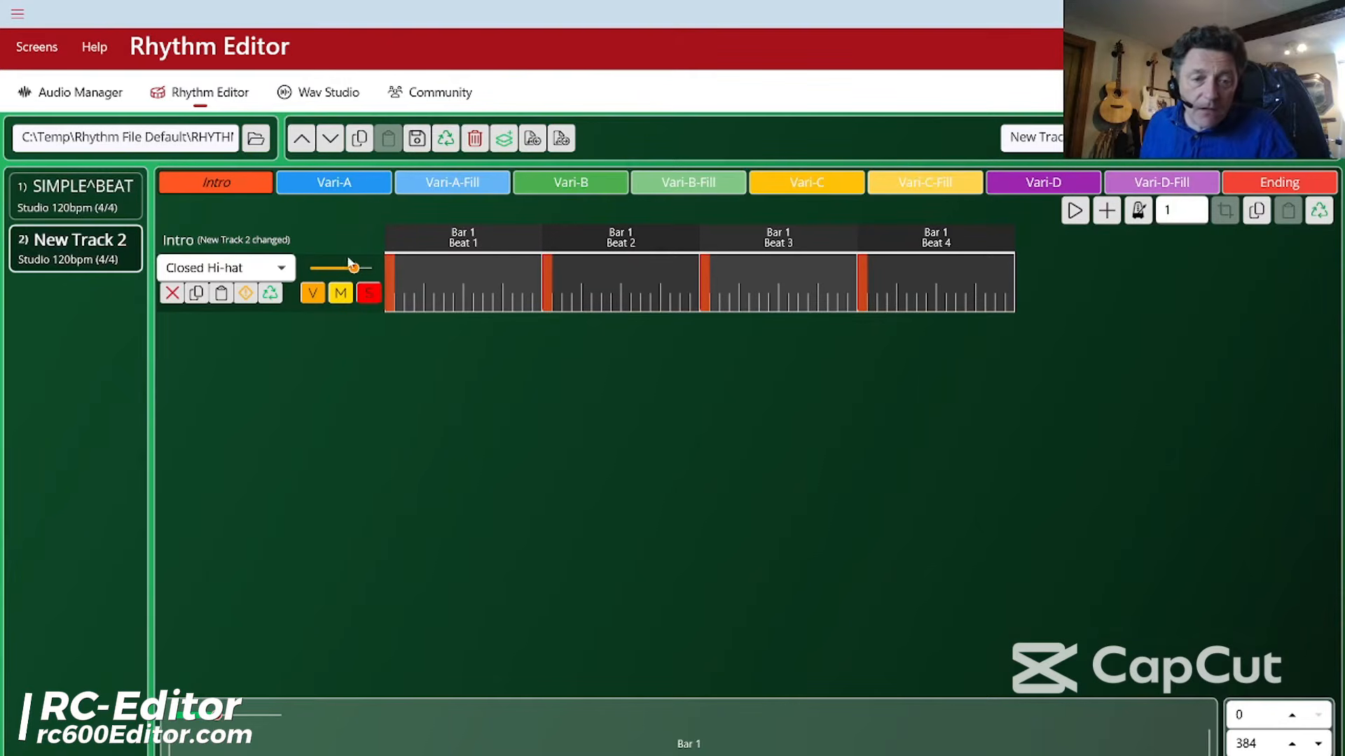
left_click(1074, 211)
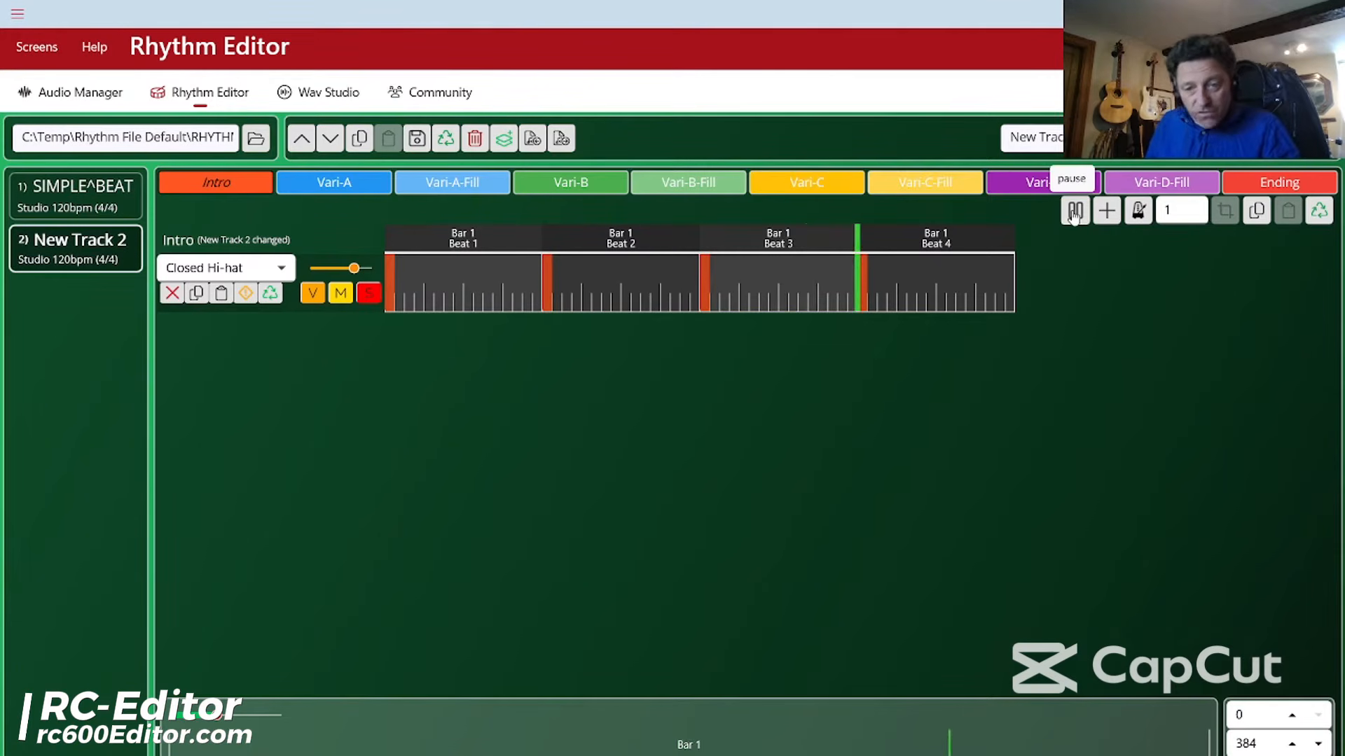
left_click(1074, 213)
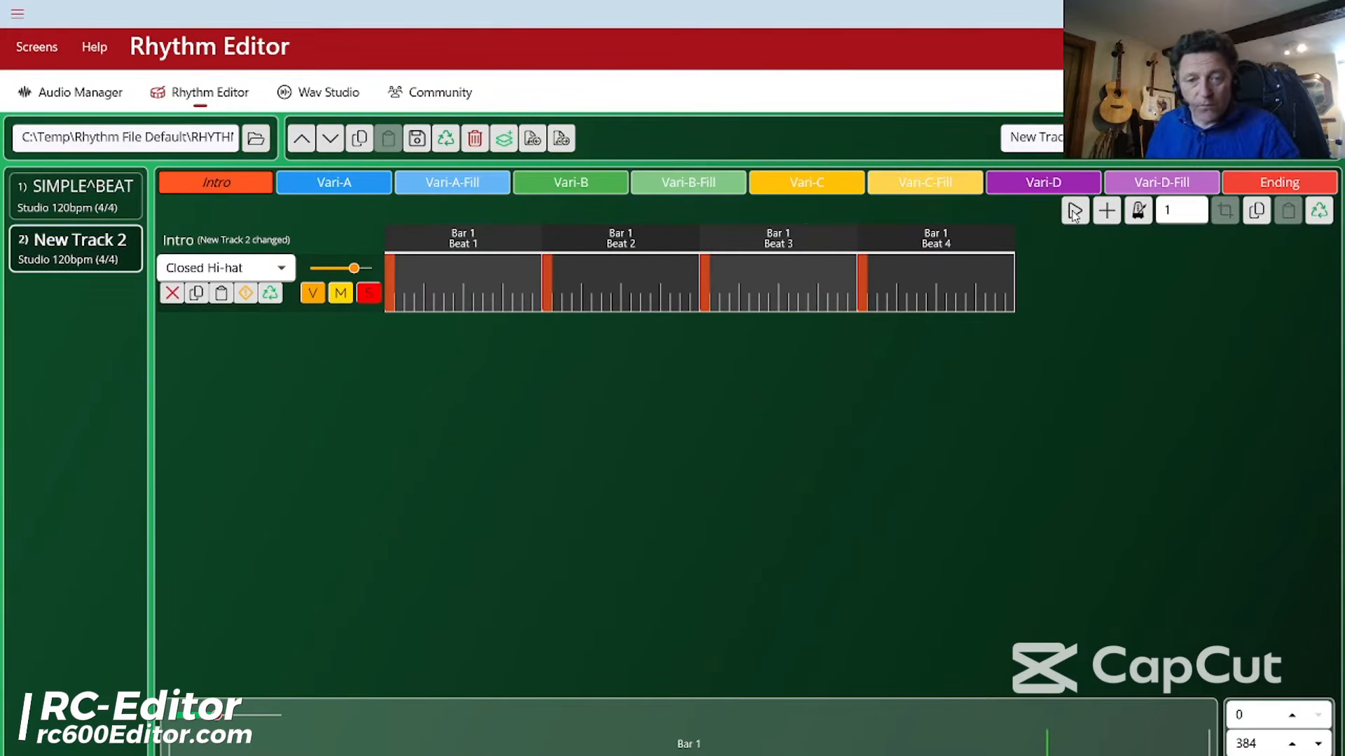
Add Closed Hi-hat hits halfway through beats 2, 3 and 4 of the Intro and play the pattern
left_click(627, 304)
left_click(782, 300)
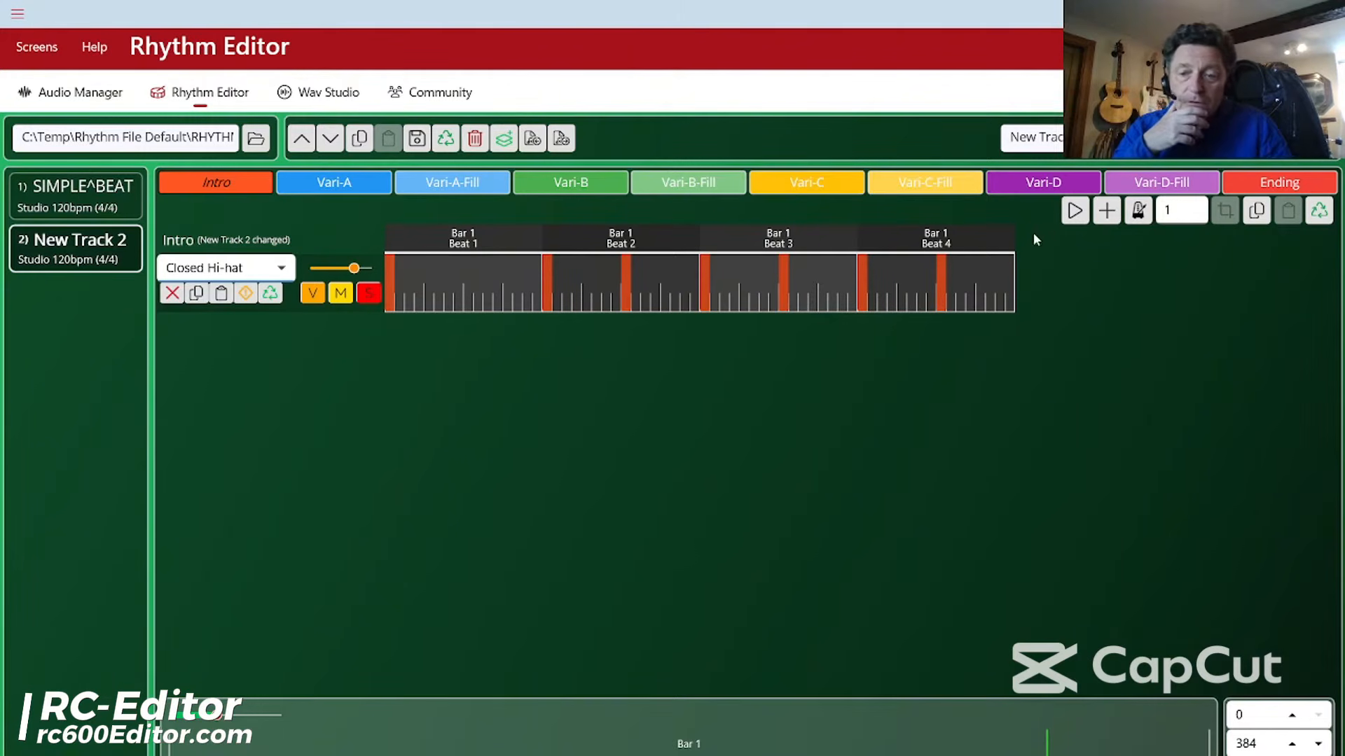
left_click(1075, 212)
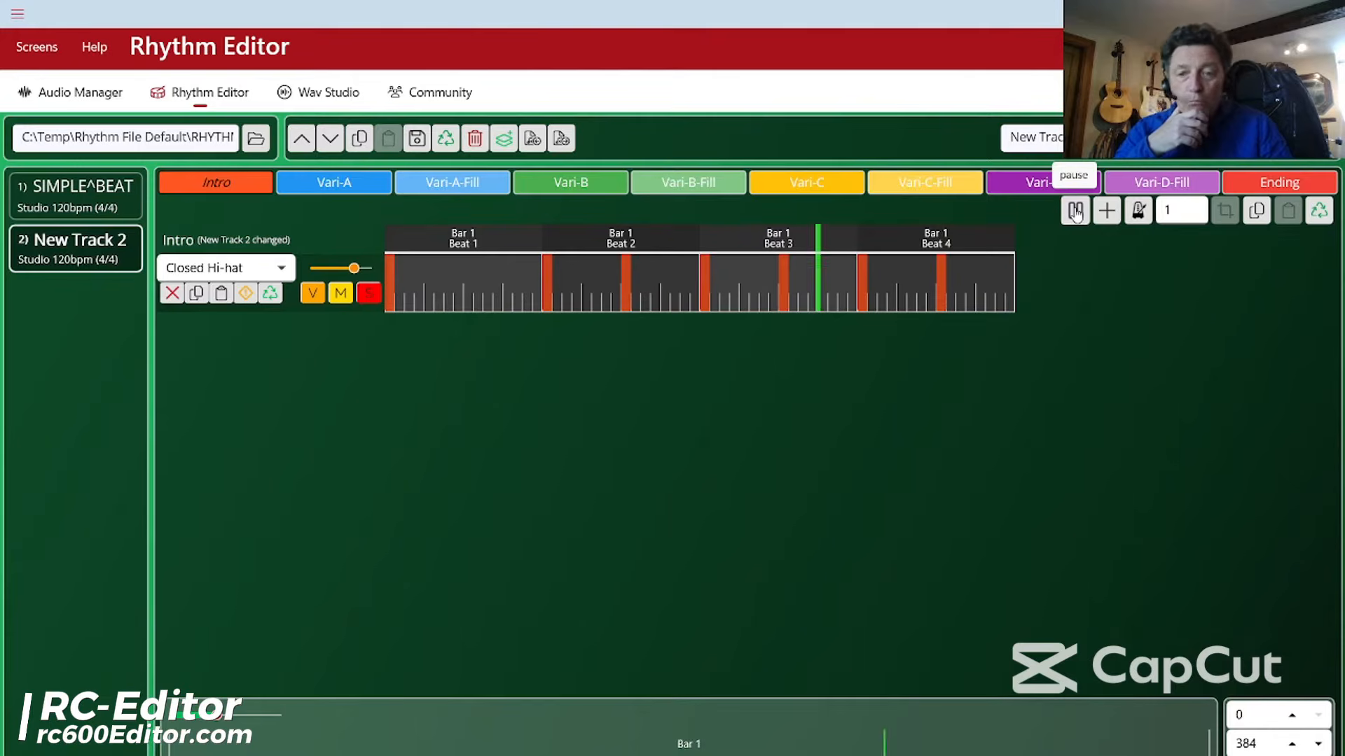
left_click(1075, 210)
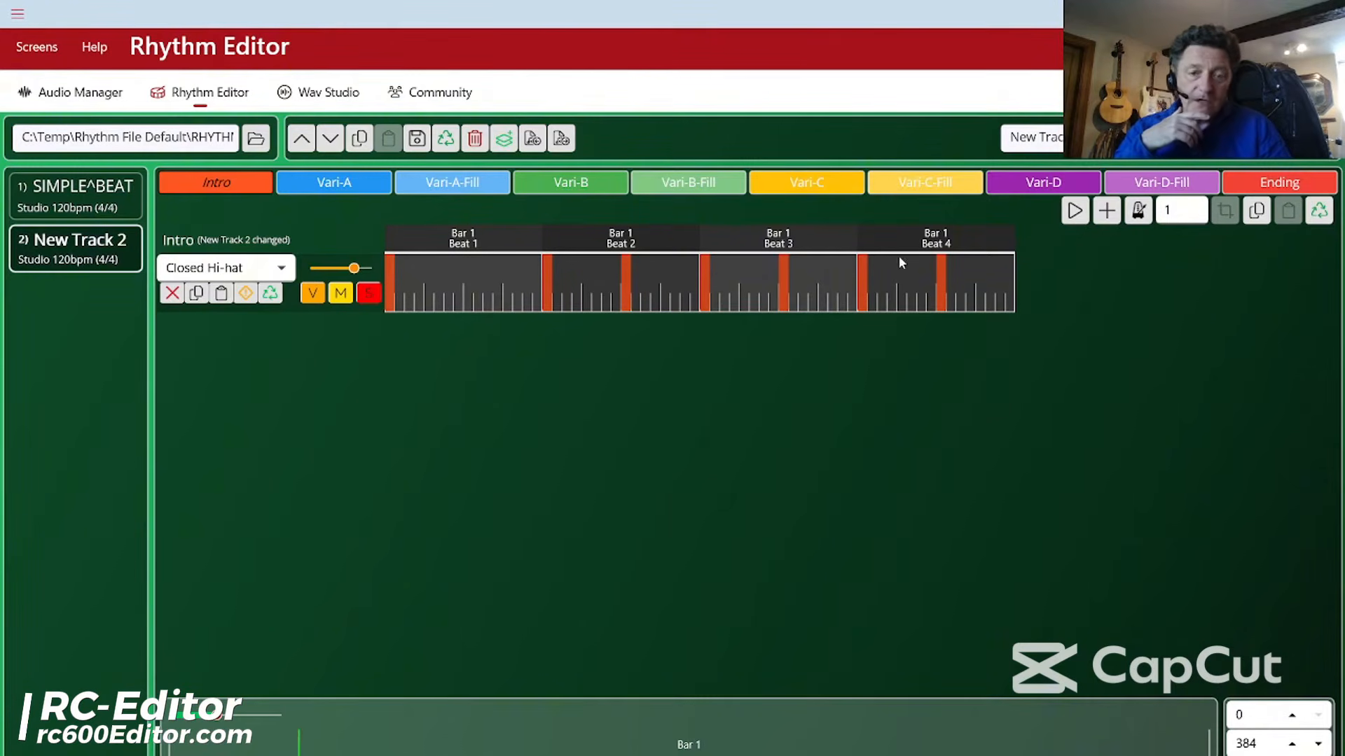
Show the velocities of the Closed Hi-hat hits in the Intro and set the instrument's overall velocity to 101
left_click(313, 293)
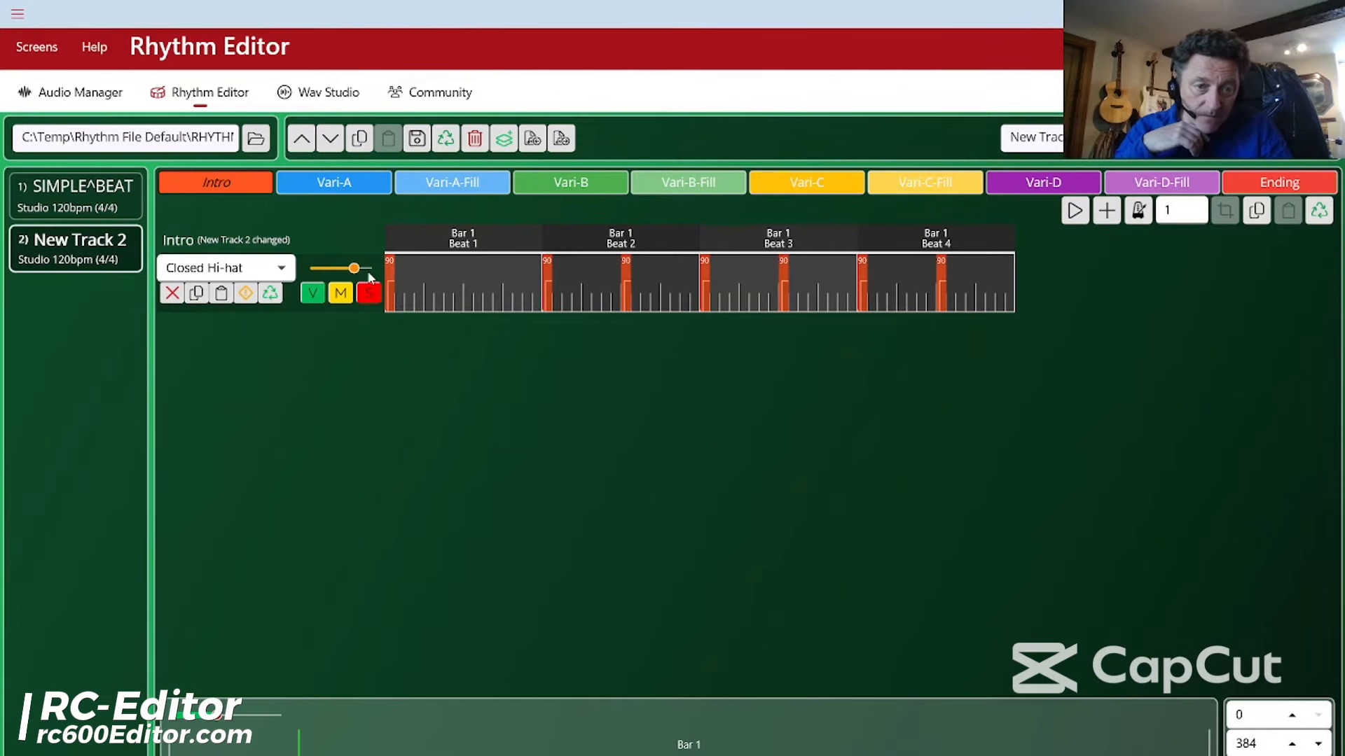
mouse_move(359, 273)
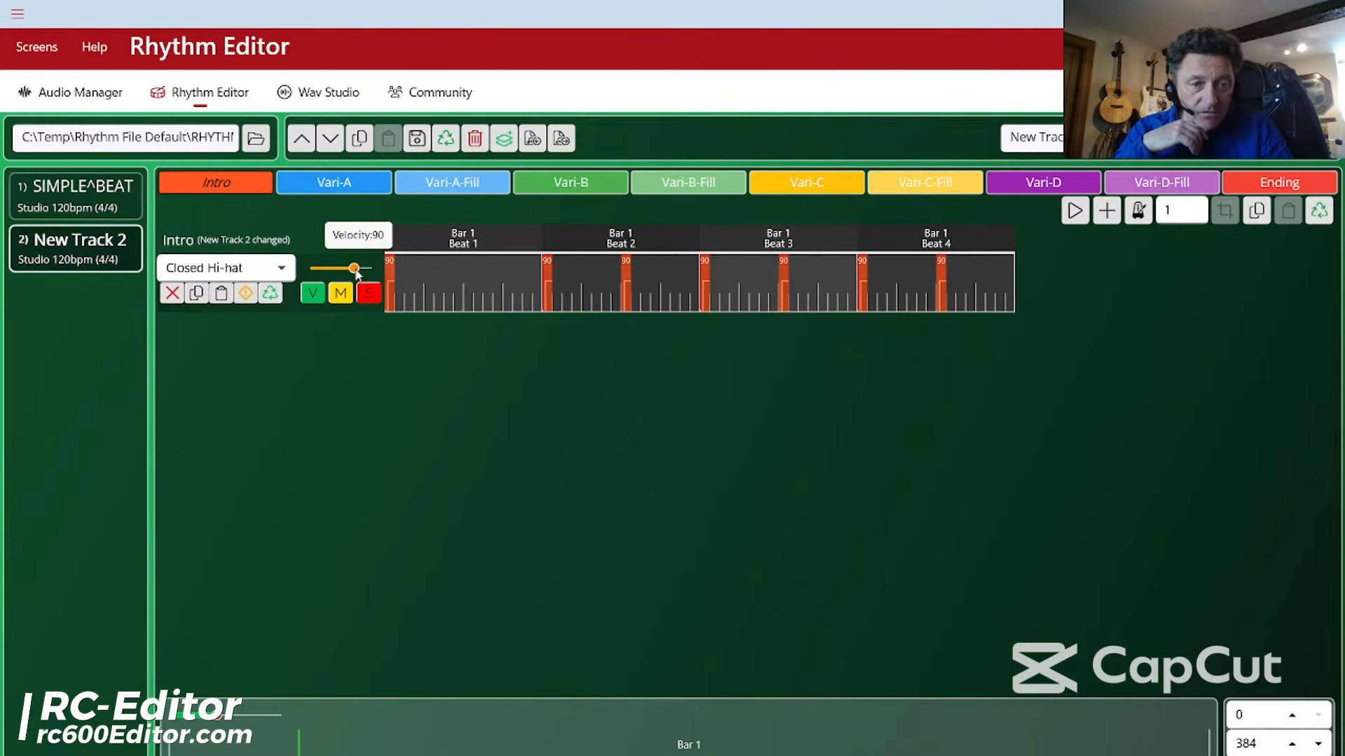
mouse_move(357, 273)
left_mouse_down()
mouse_move(323, 273)
mouse_move(362, 273)
left_mouse_up()
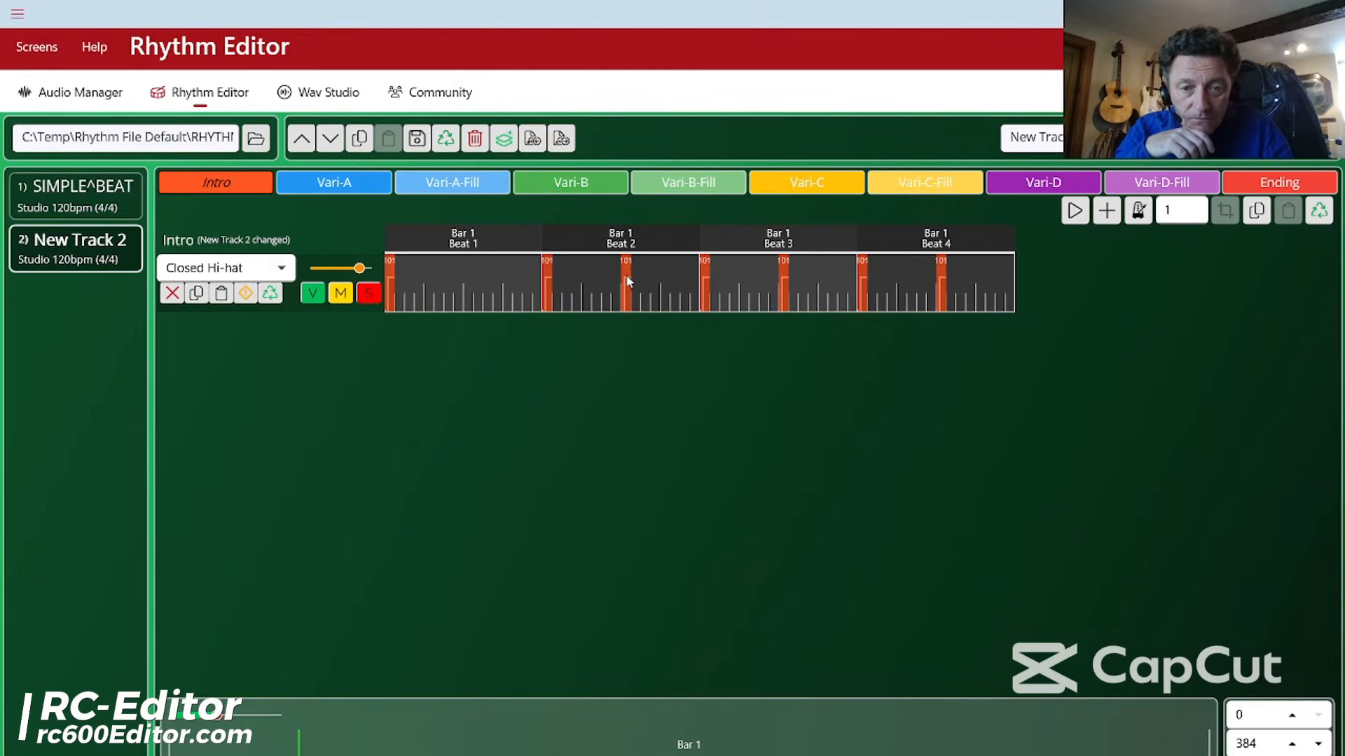
Lower the off-beat Closed Hi-hat velocities to 52, 41 and 55 in beats 2, 3 and 4, and play the Intro
left_click_drag(627, 287, 629, 290)
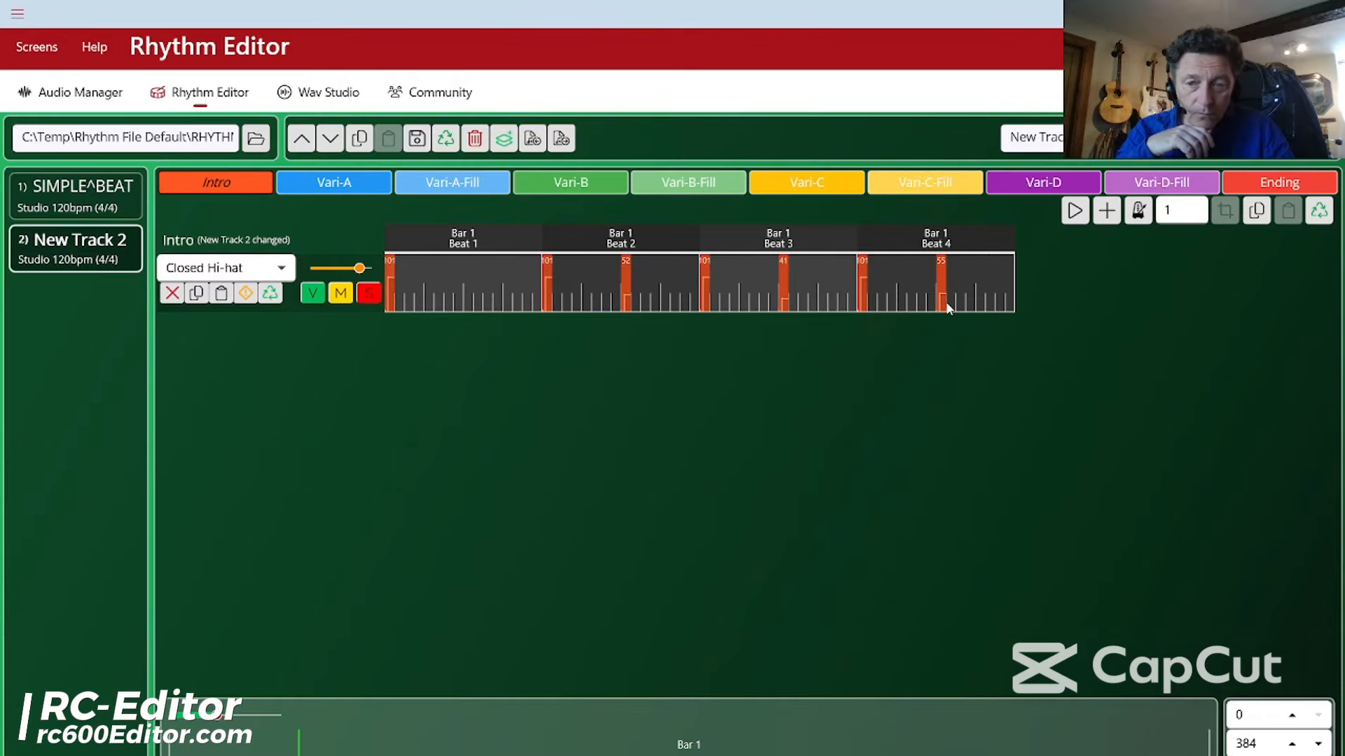
left_click(1071, 219)
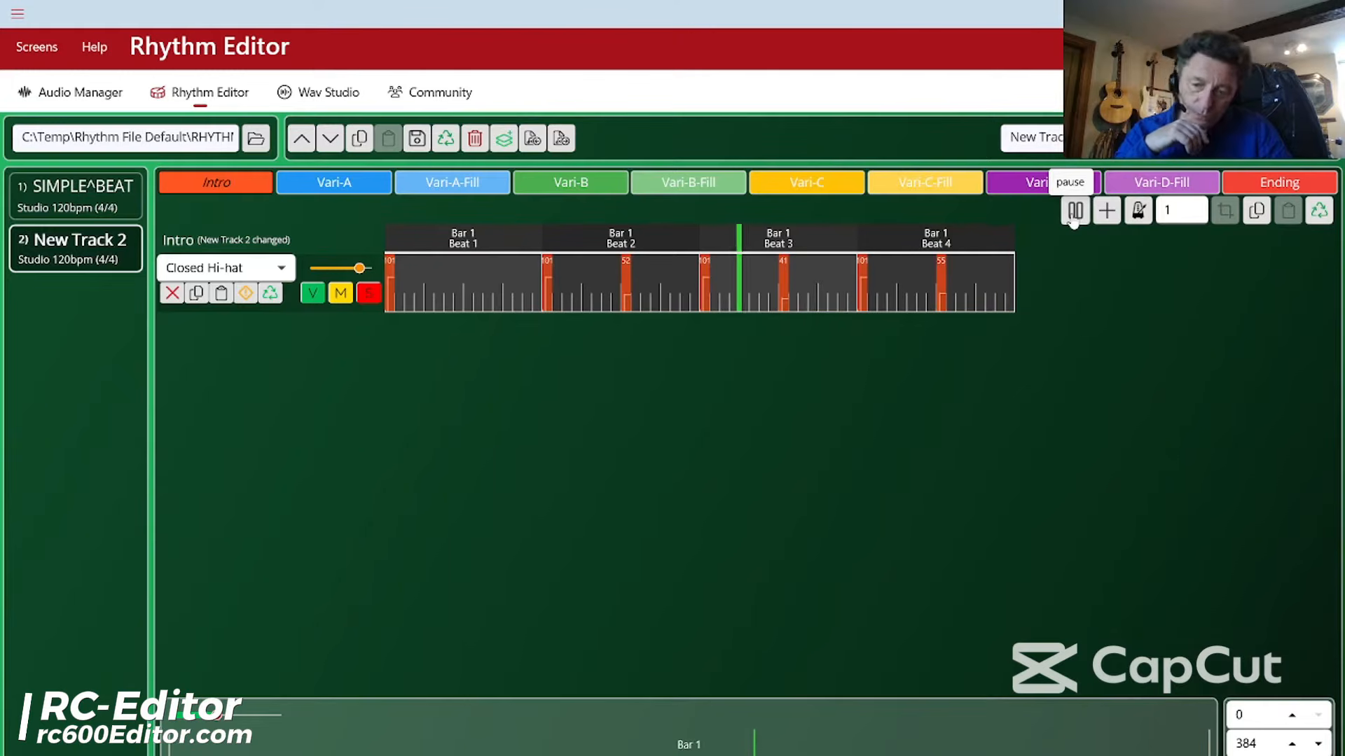
left_click(1073, 217)
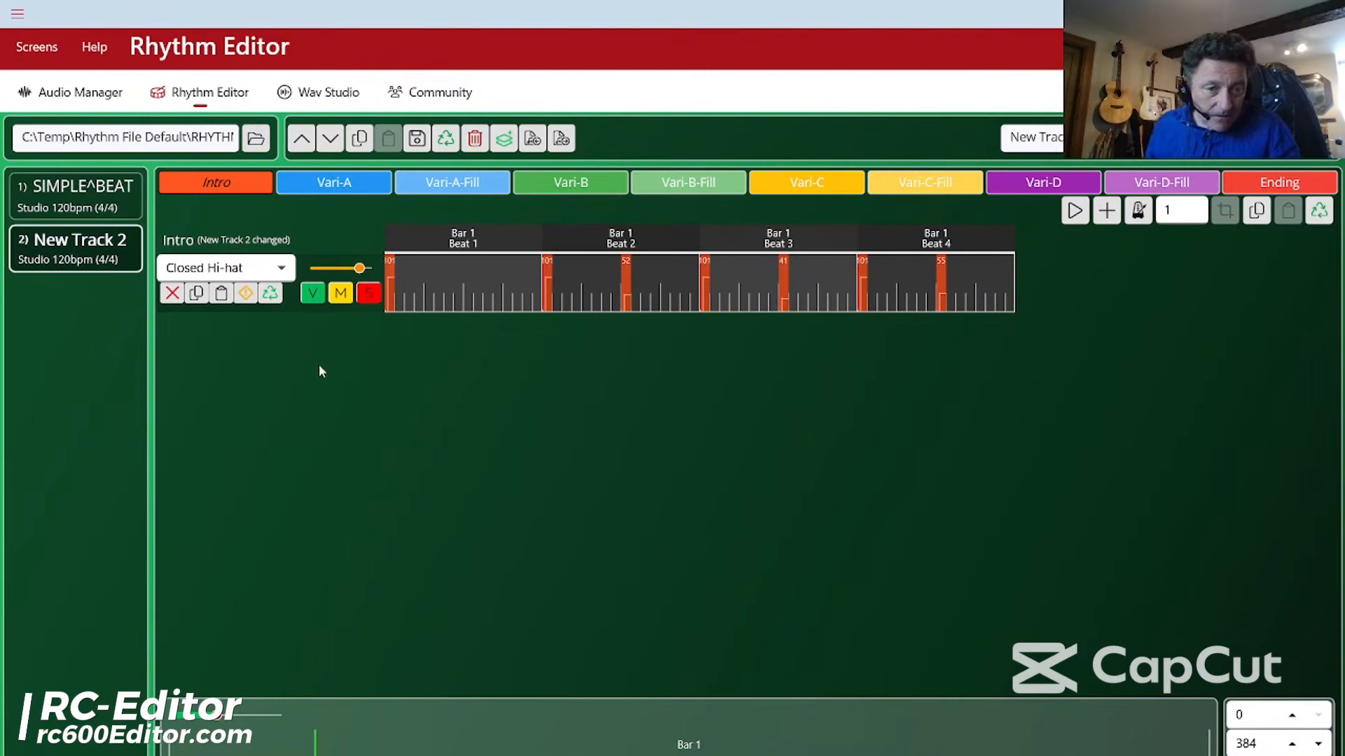
Hide the Closed Hi-hat velocities and add a Ride Bell instrument to the Intro
left_click(313, 294)
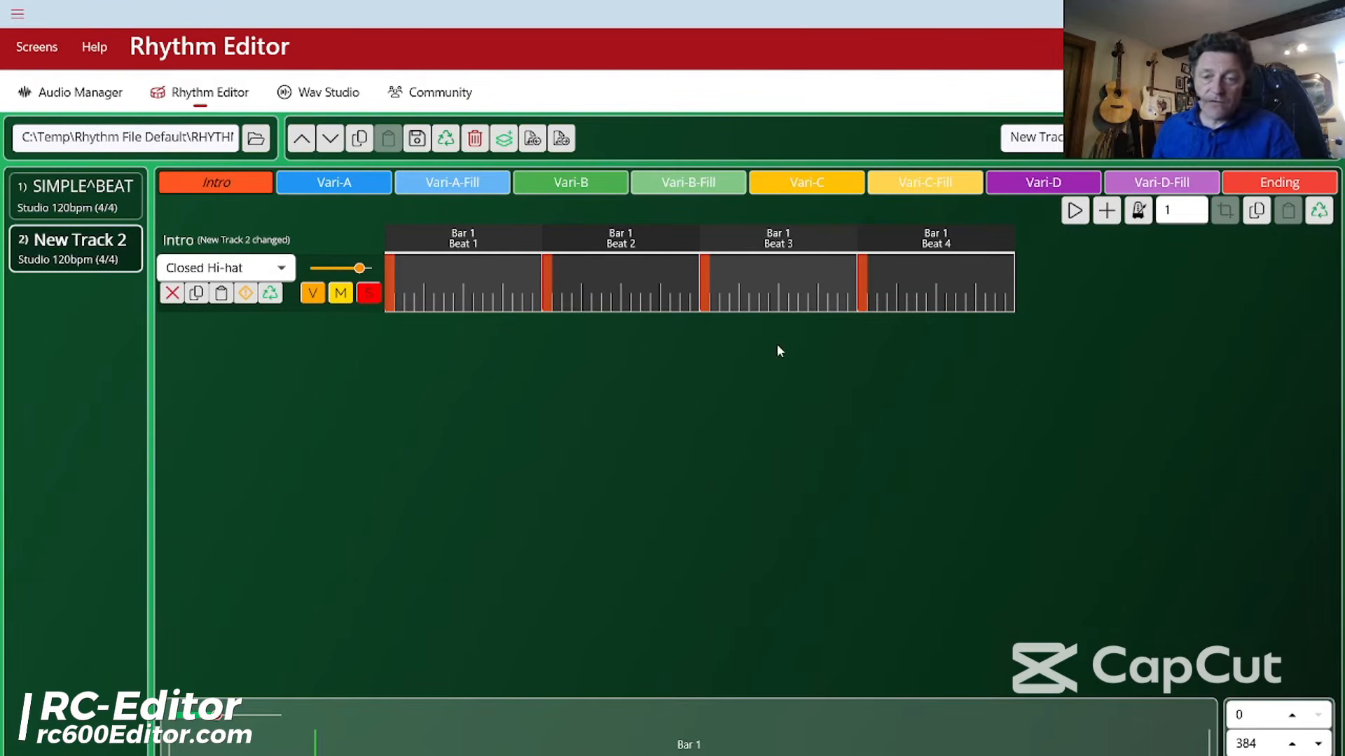
left_click(1106, 212)
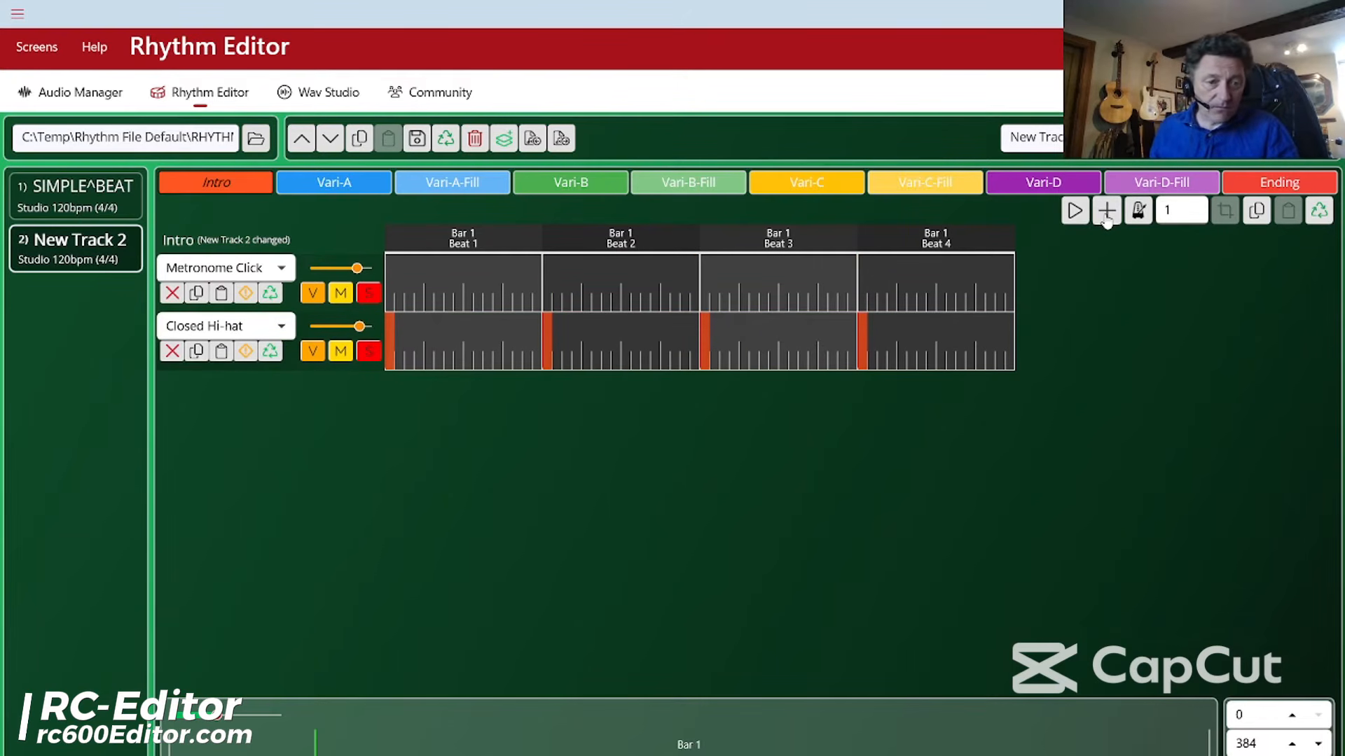
left_click(282, 269)
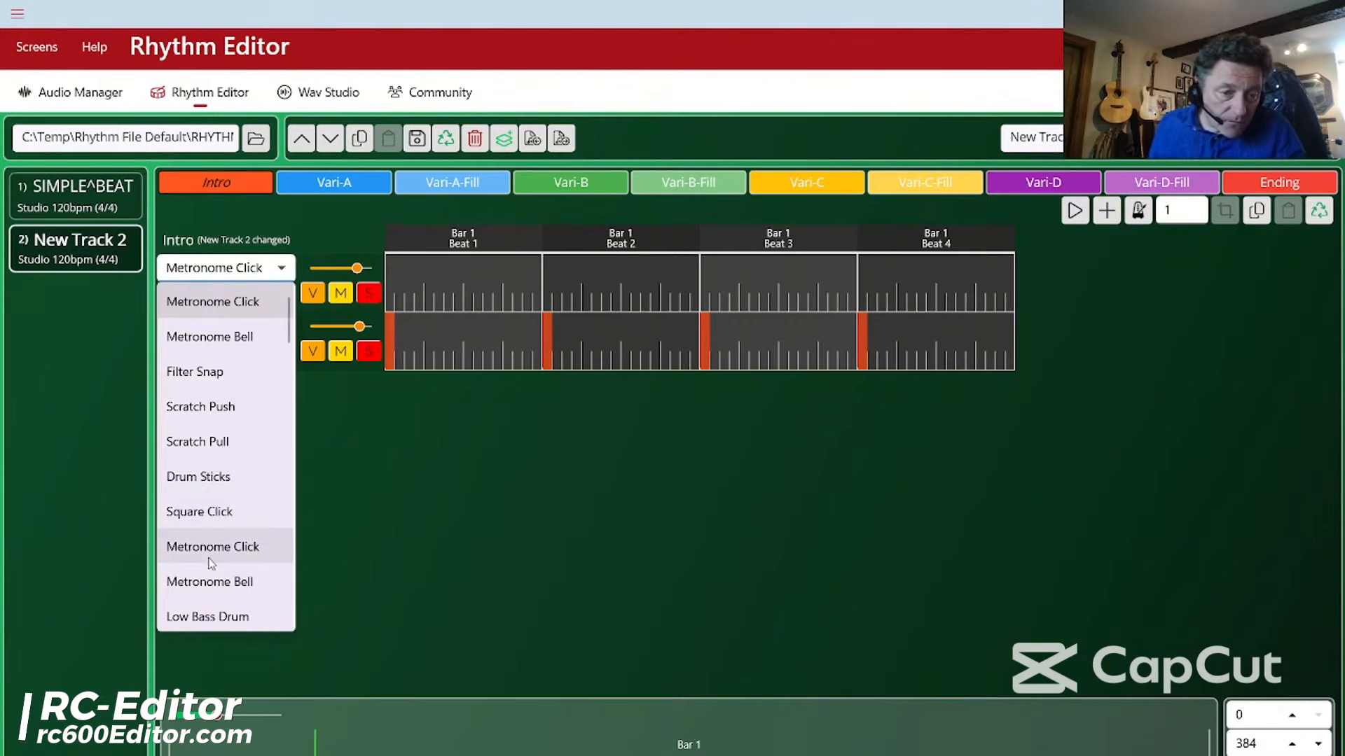
scroll(210, 519, "down", 7)
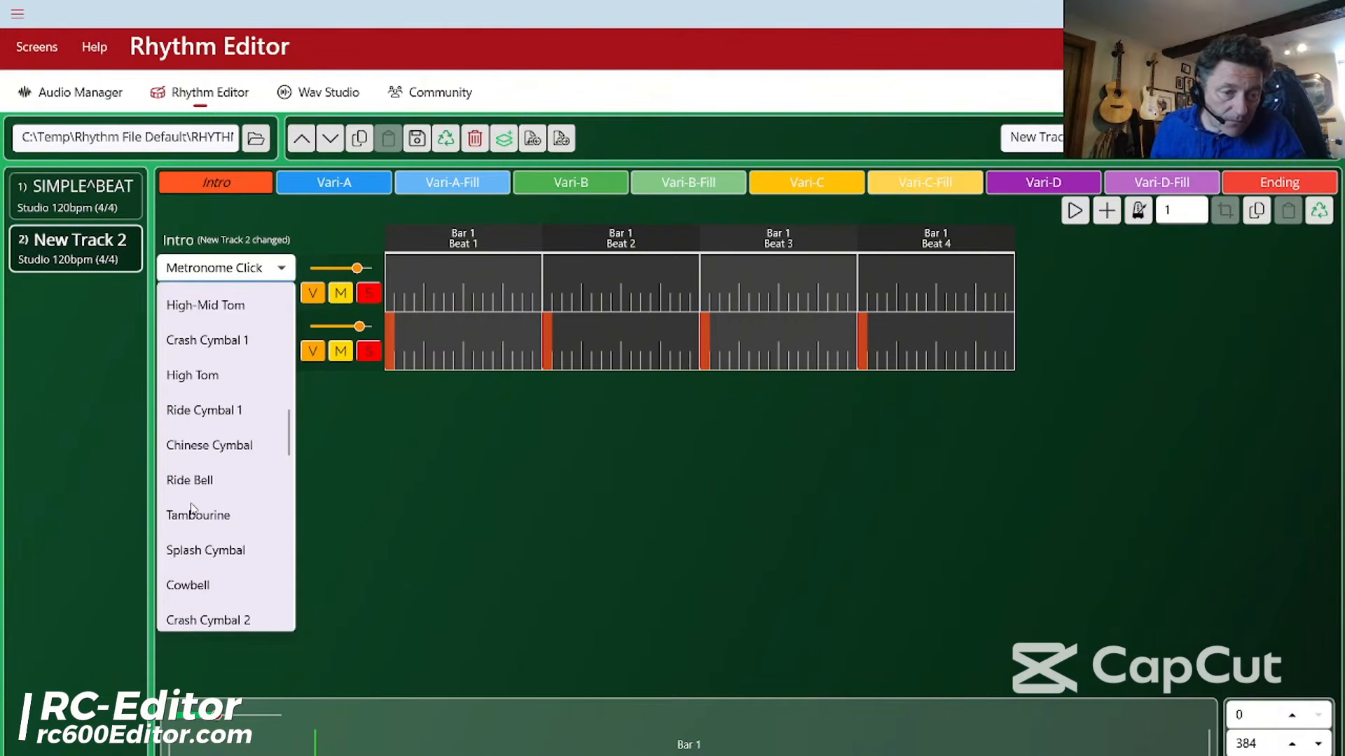
left_click(196, 481)
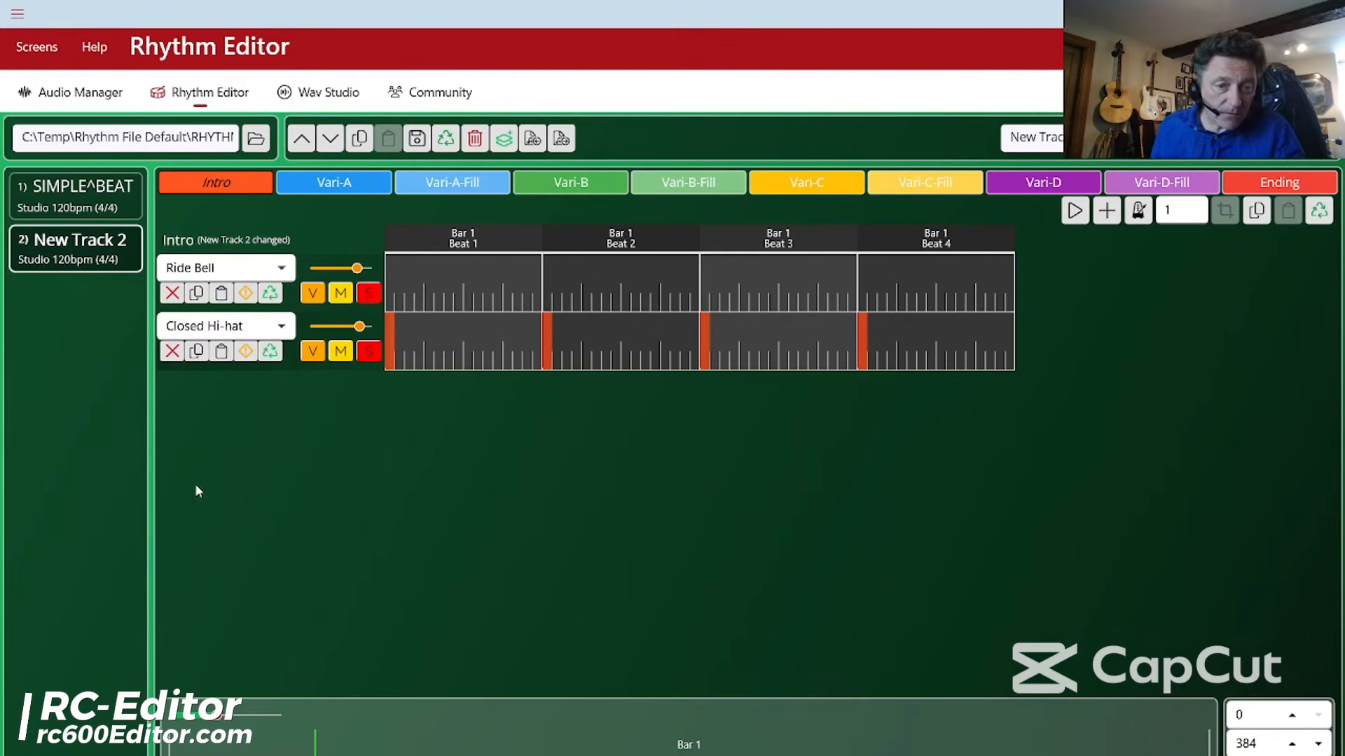
Add Ride Bell hits a quarter of the way into each of the Intro's four beats and play the pattern
left_click(425, 301)
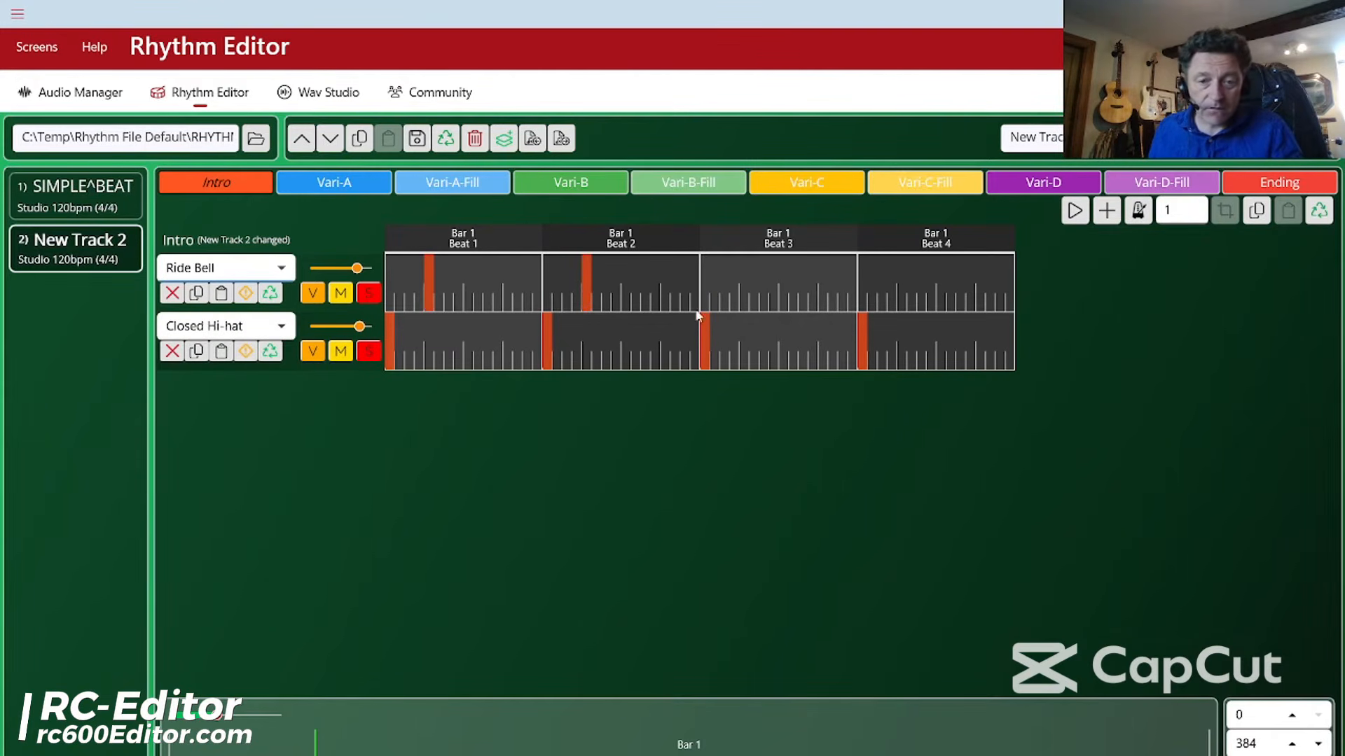
left_click(744, 306)
left_click(902, 306)
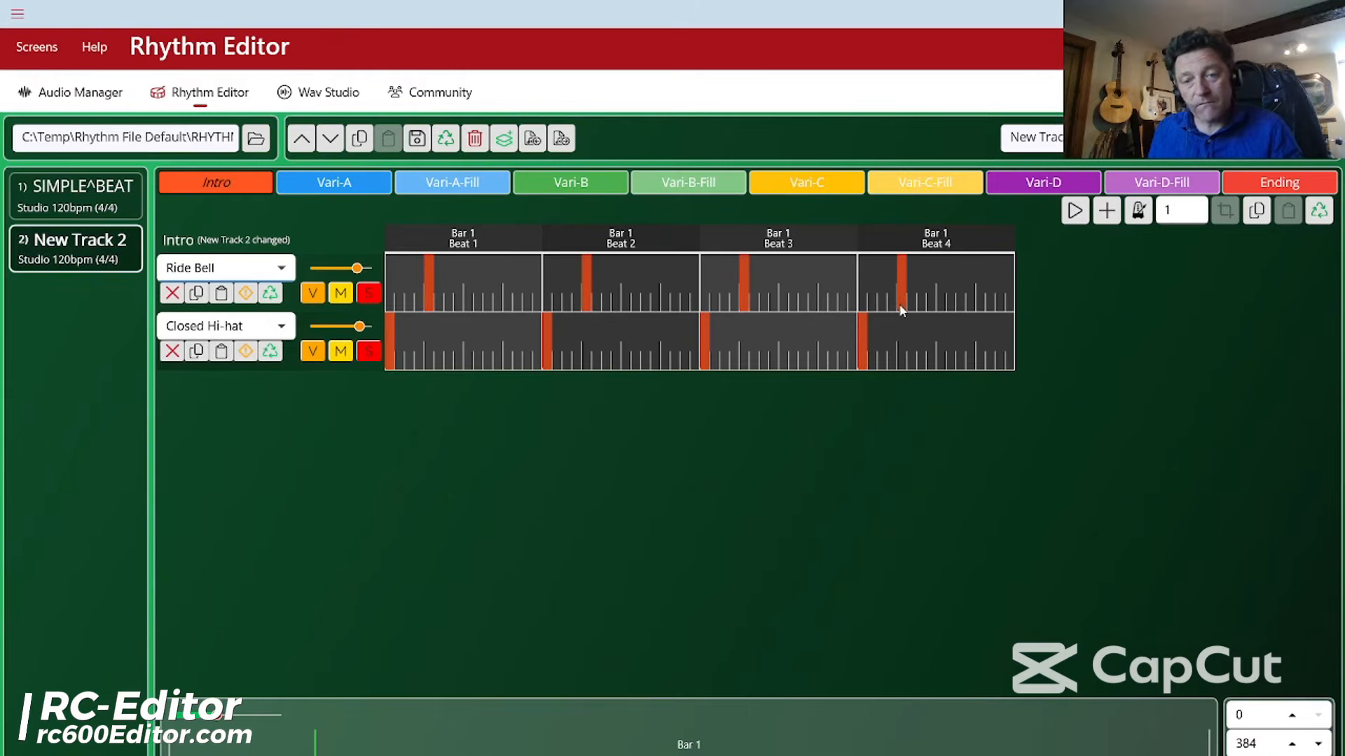
left_click(1075, 211)
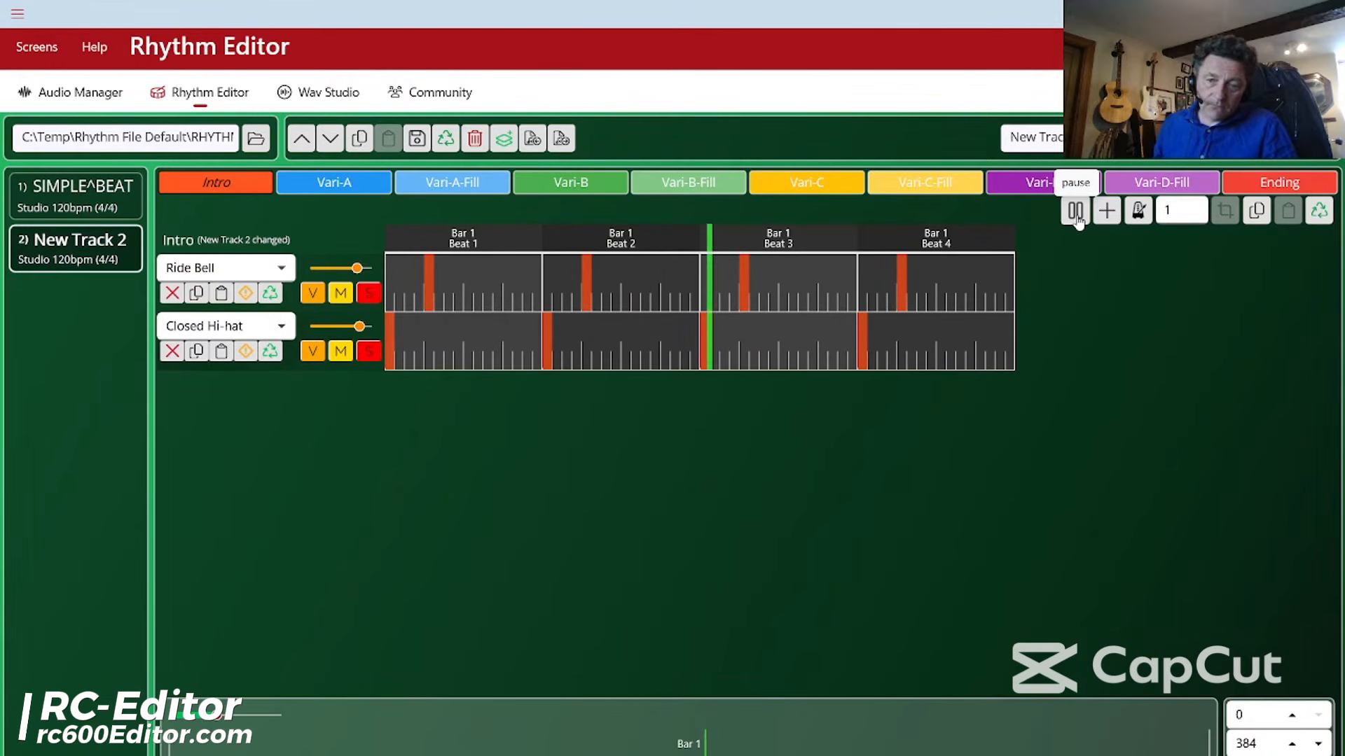
left_click(1075, 211)
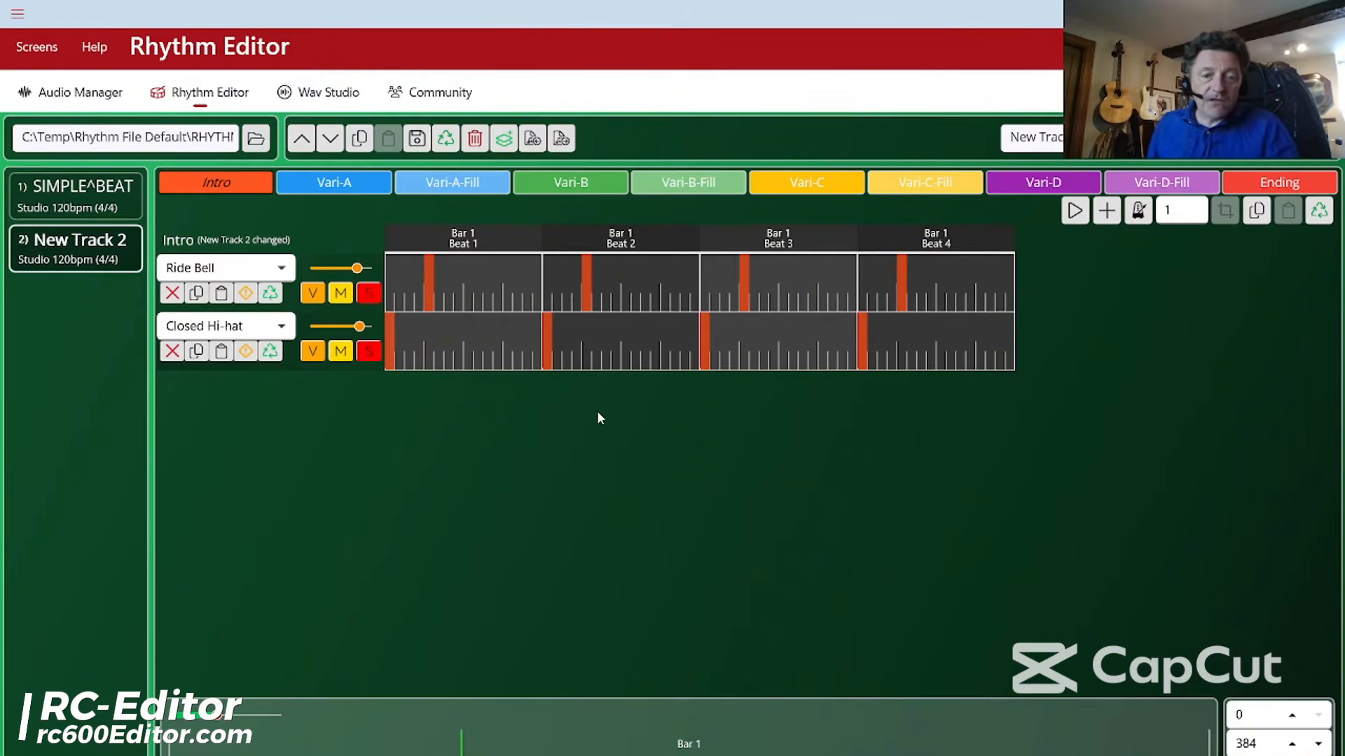
Limit playback to beats 3 and 4 of the Intro and play that range
left_click(745, 240)
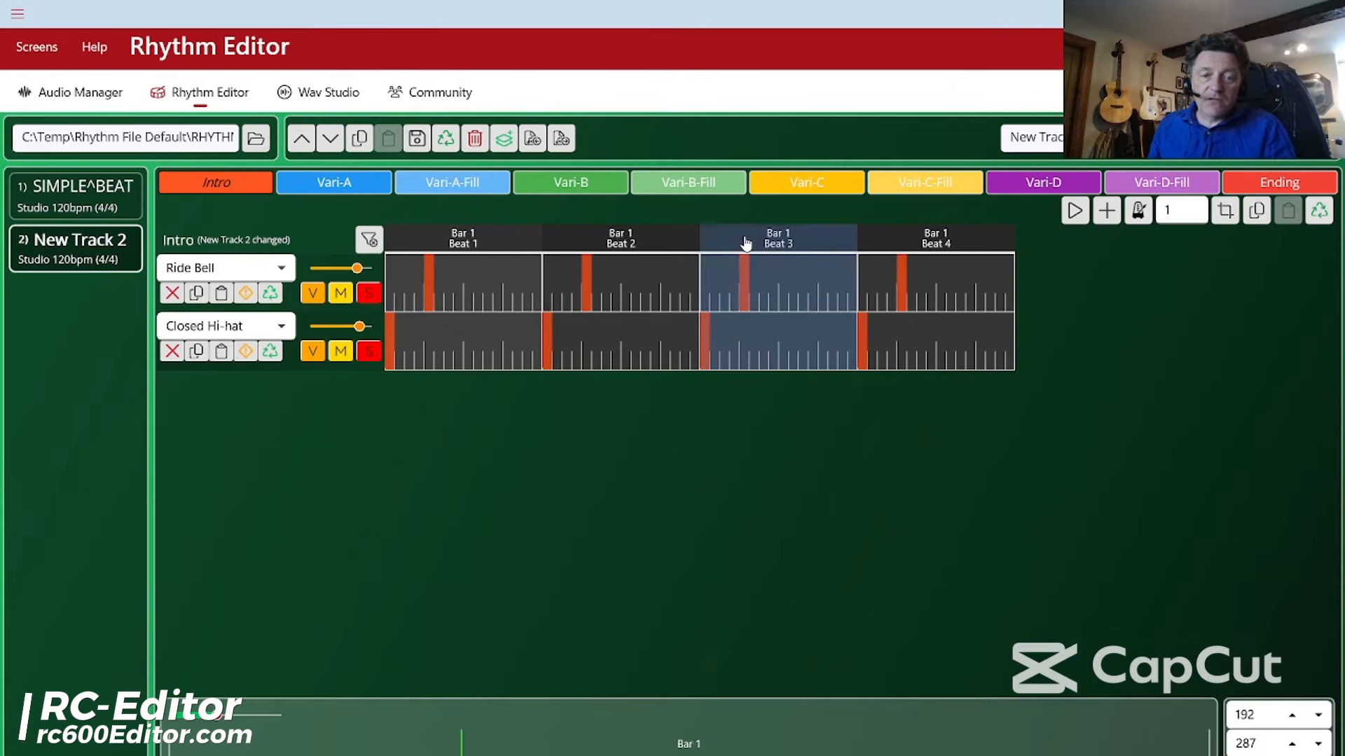
left_click(904, 242, "shift")
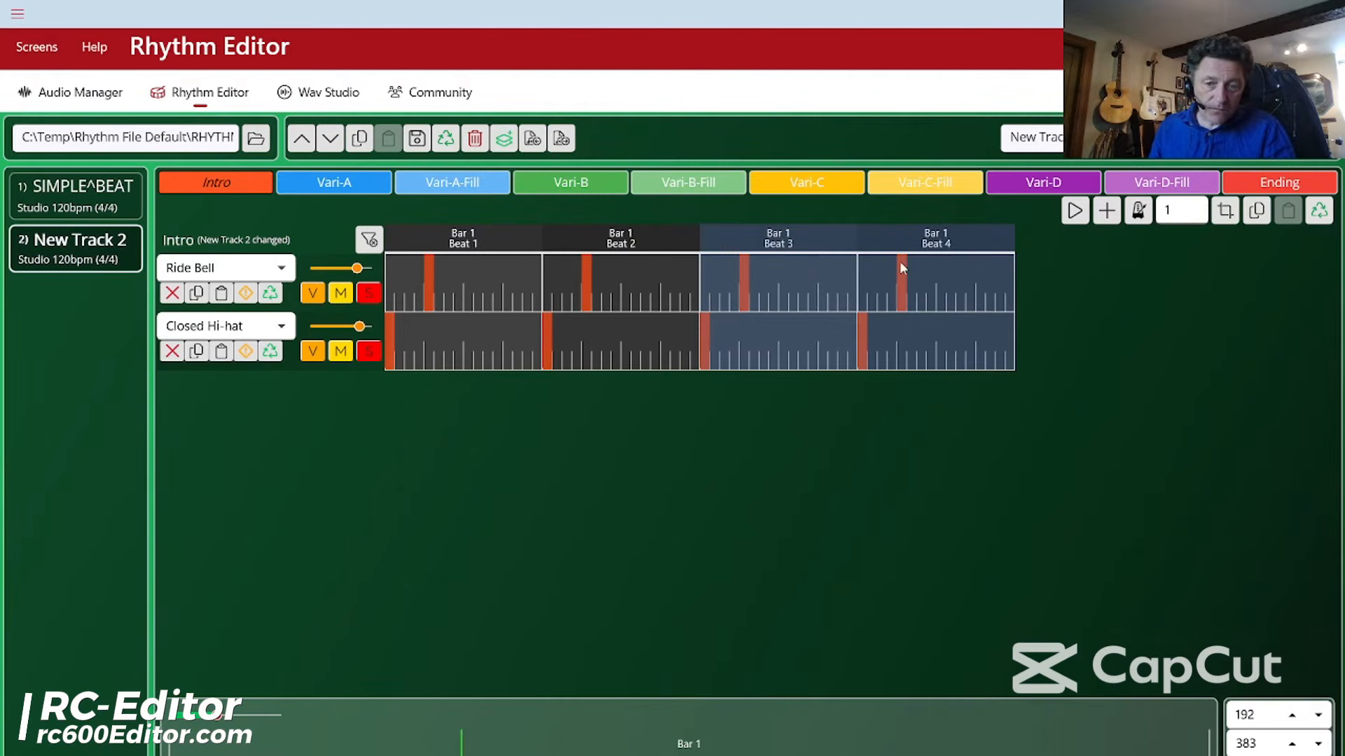
left_click(1074, 211)
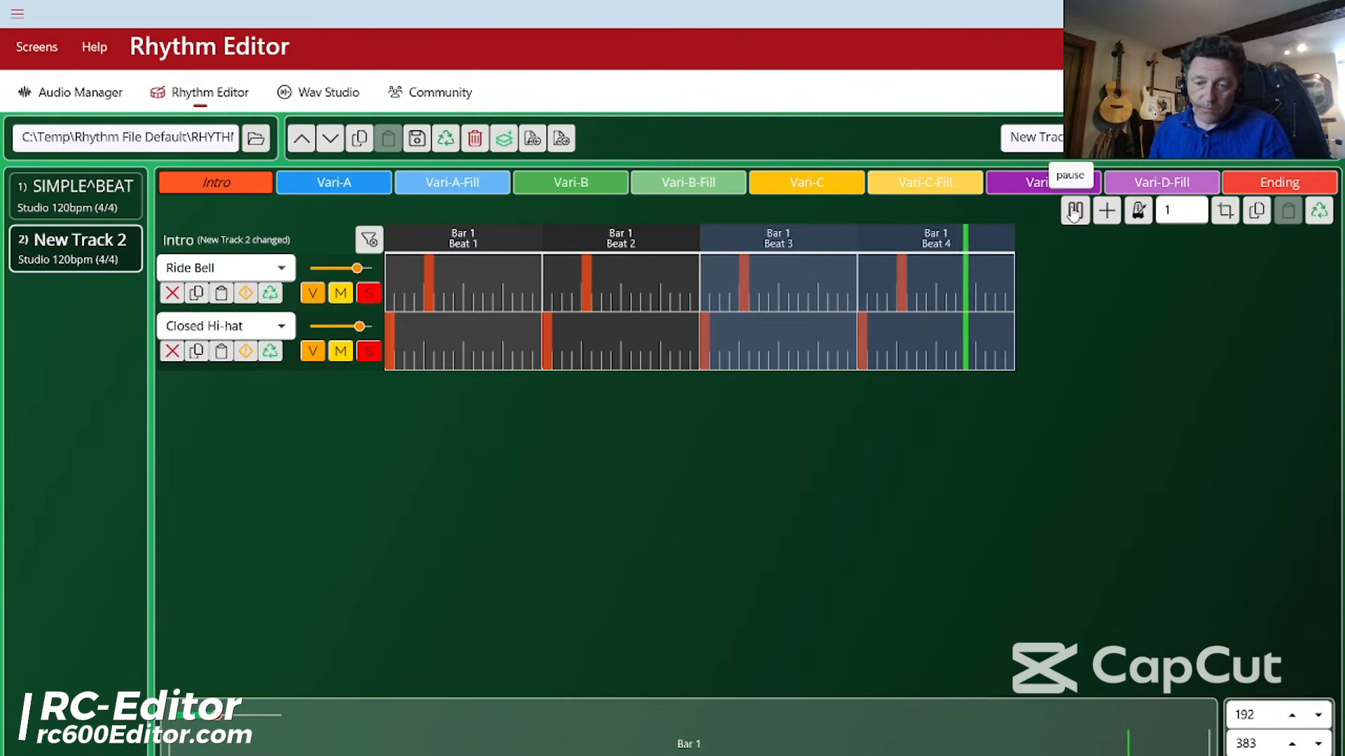
left_click(1074, 211)
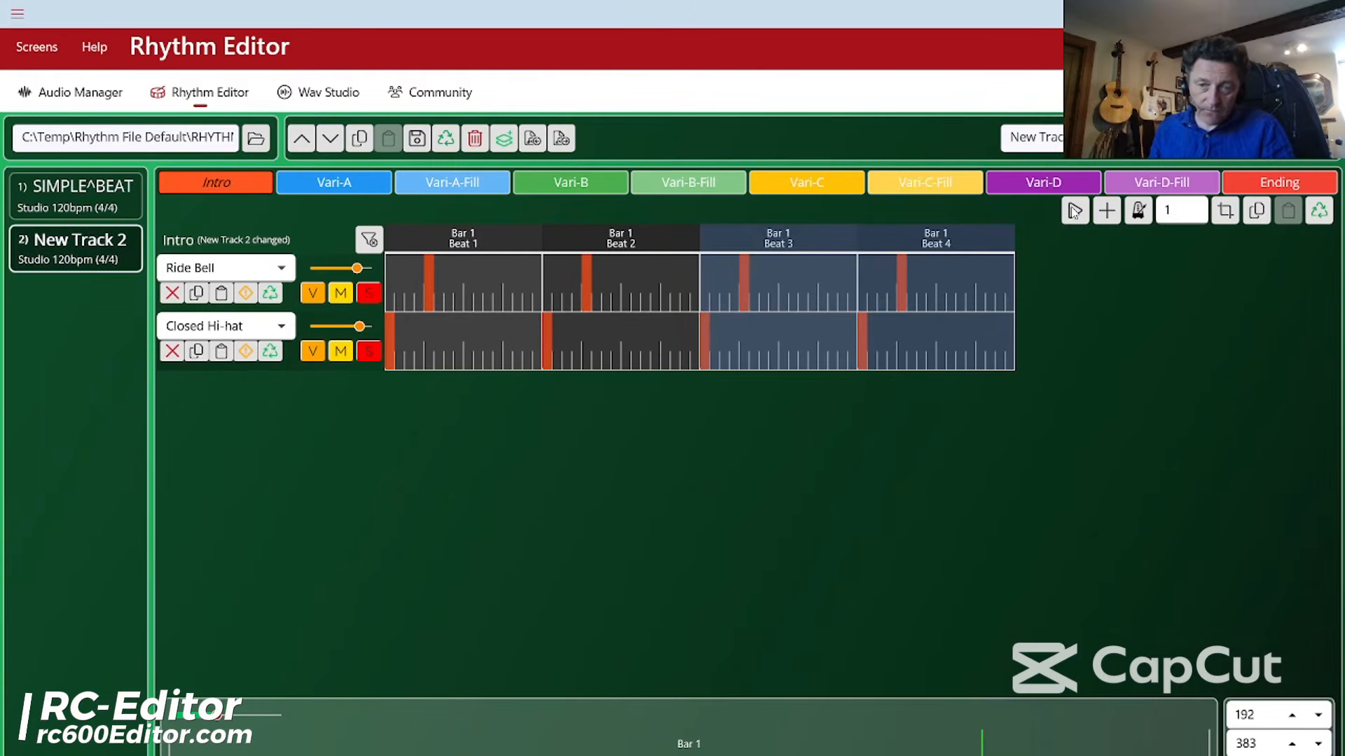
Extend the playback selection to all four beats and play it, and replay the Intro with the selection cleared
left_click(460, 245)
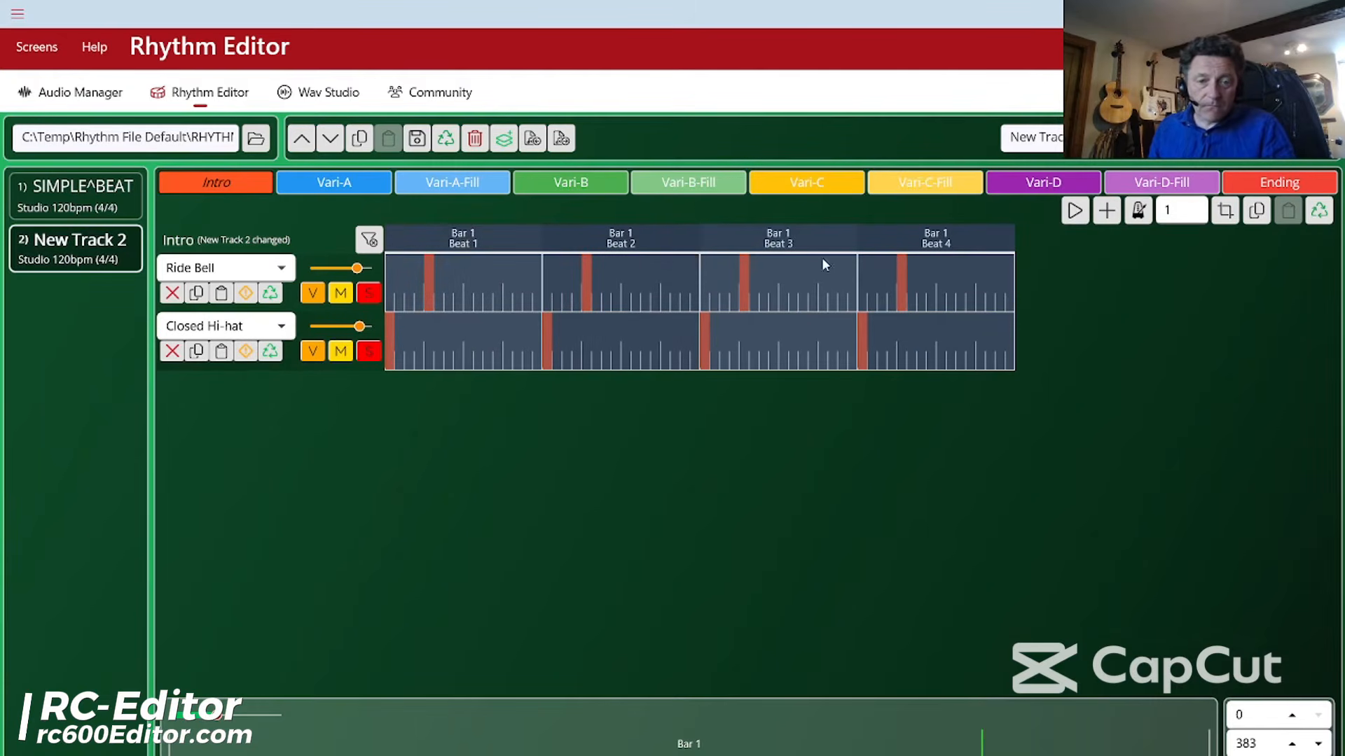
left_click(1075, 211)
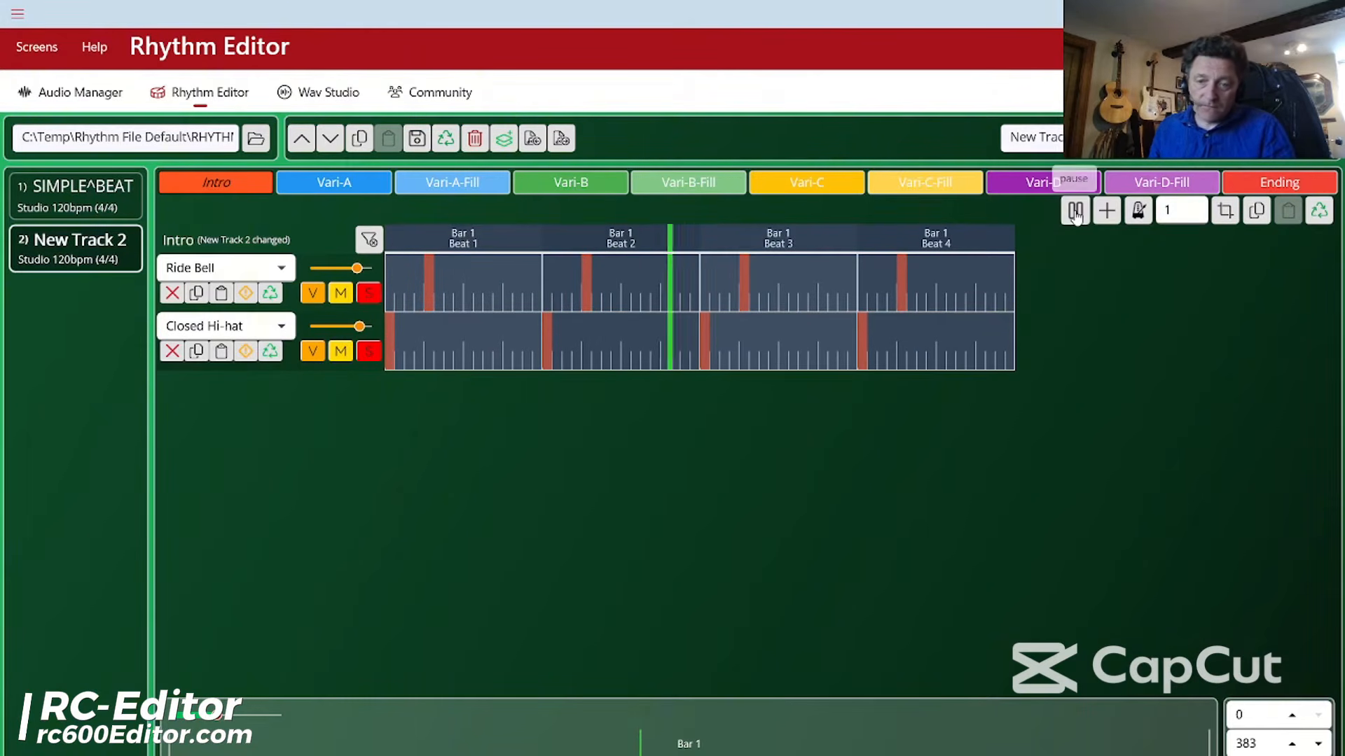
left_click(1075, 211)
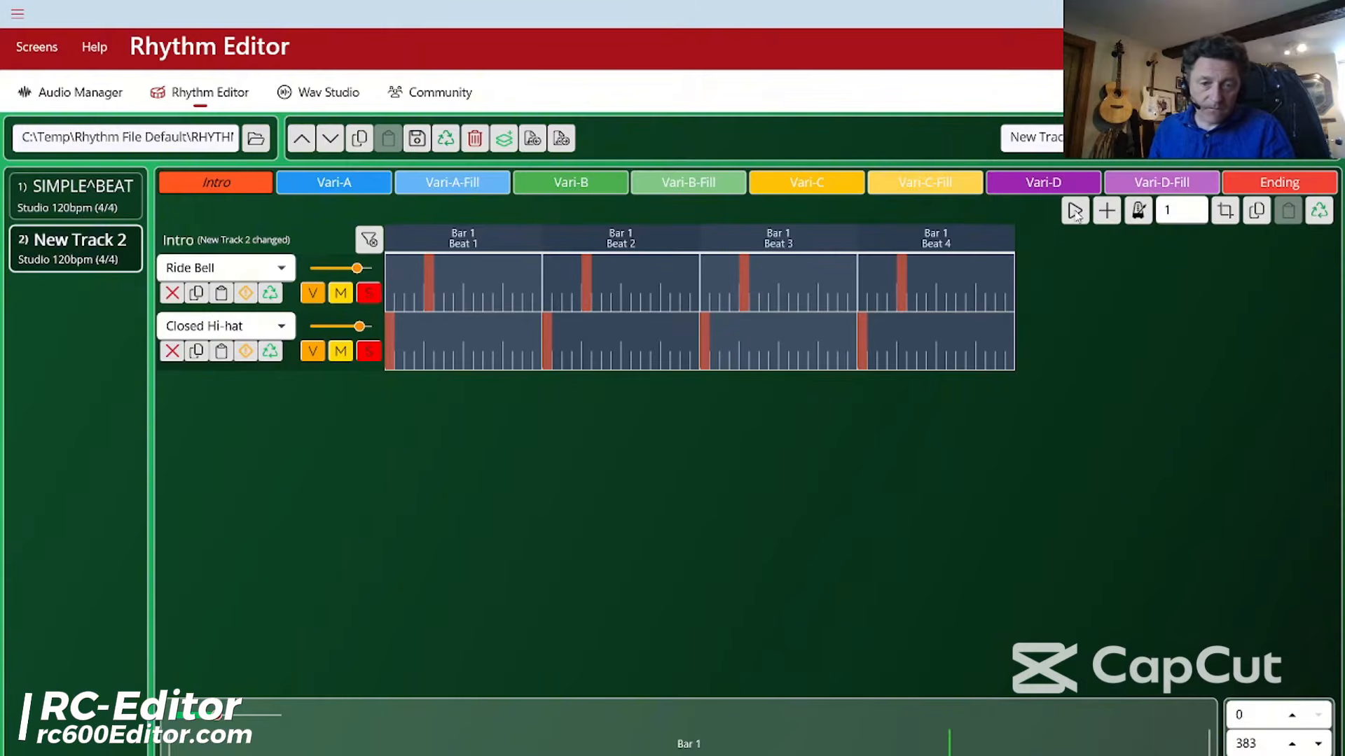
left_click(369, 241)
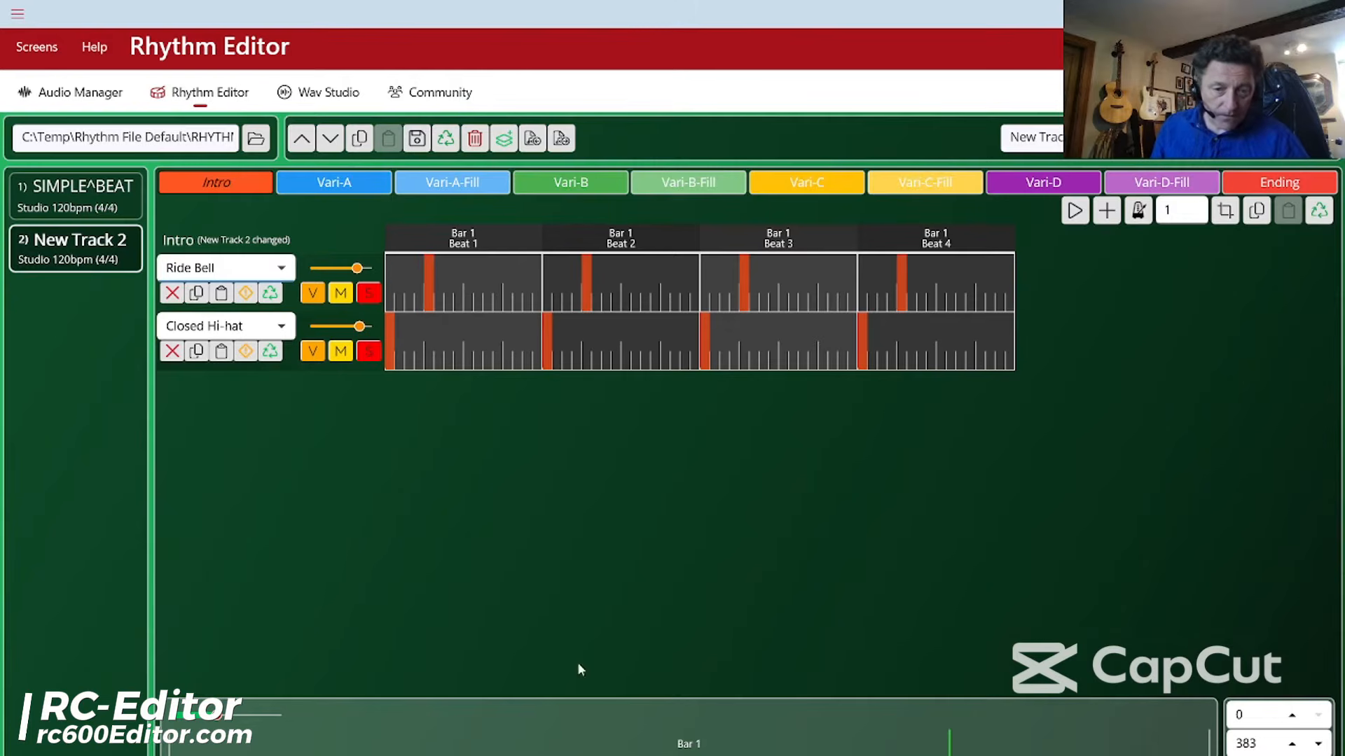
left_click(1074, 211)
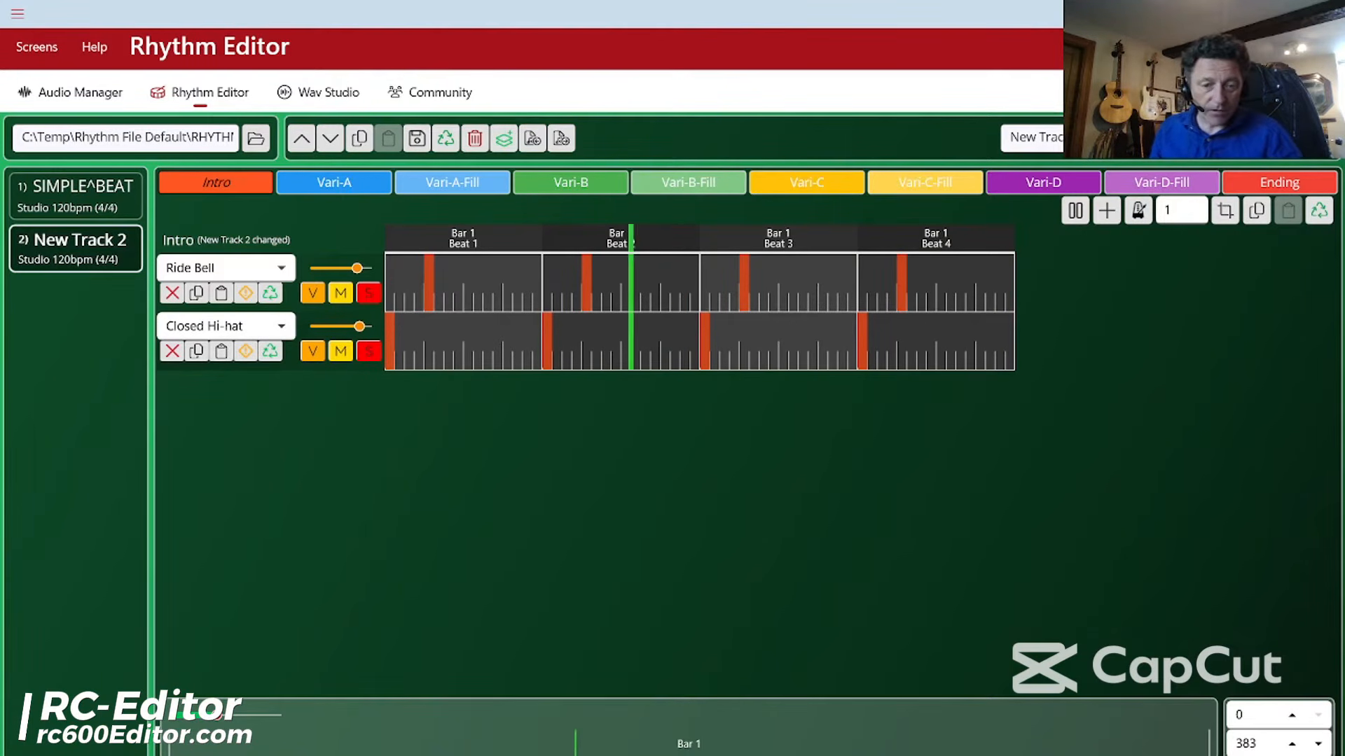
left_click(1075, 210)
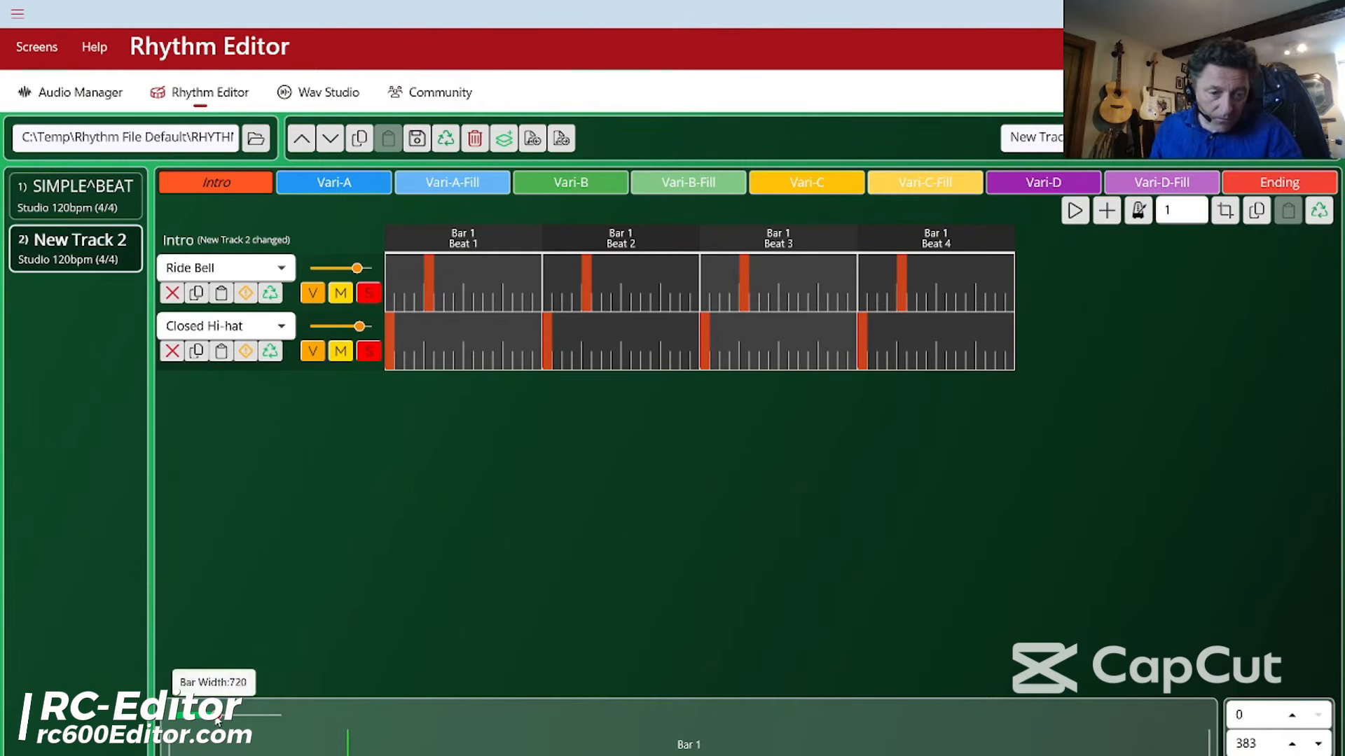
Widen the bar display and try playback selections across beats 1 to 3, finishing with only beat 1 selected
left_click_drag(217, 720, 257, 726)
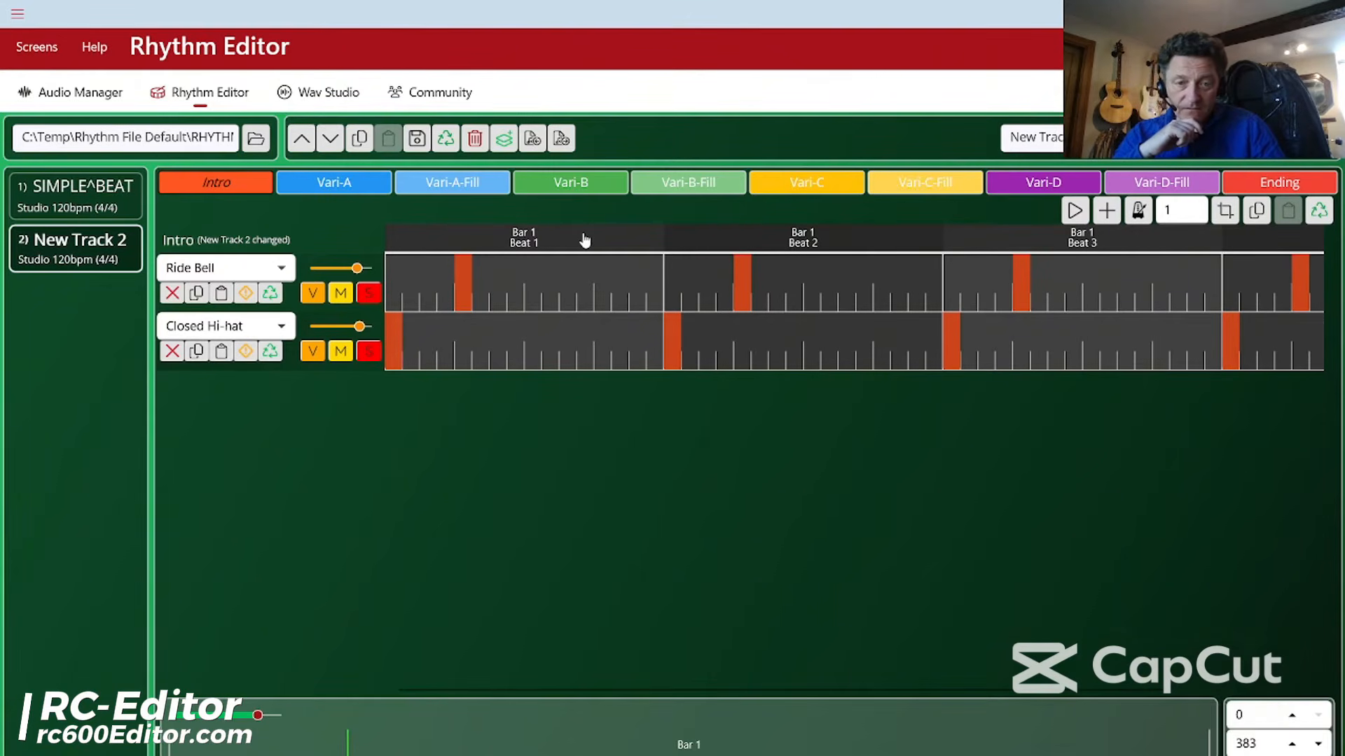
left_click(585, 240)
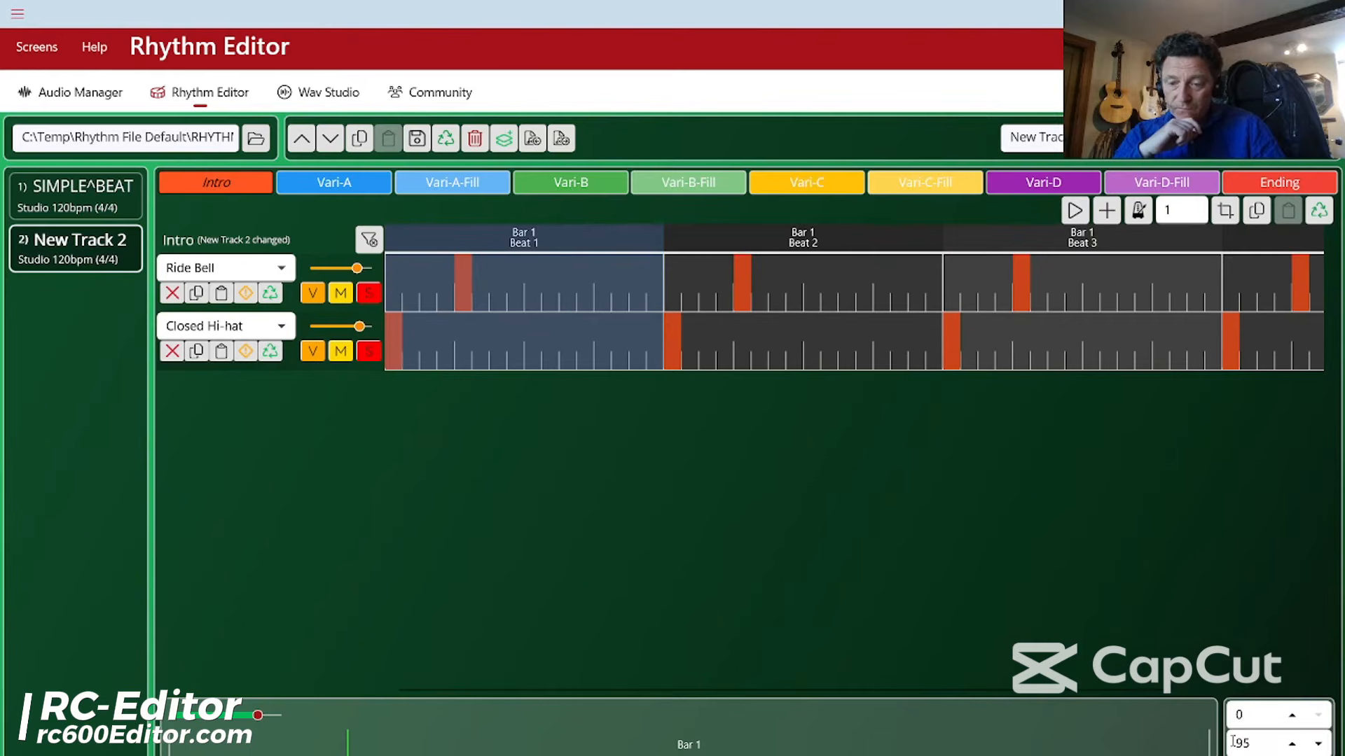
left_click(812, 242, "shift")
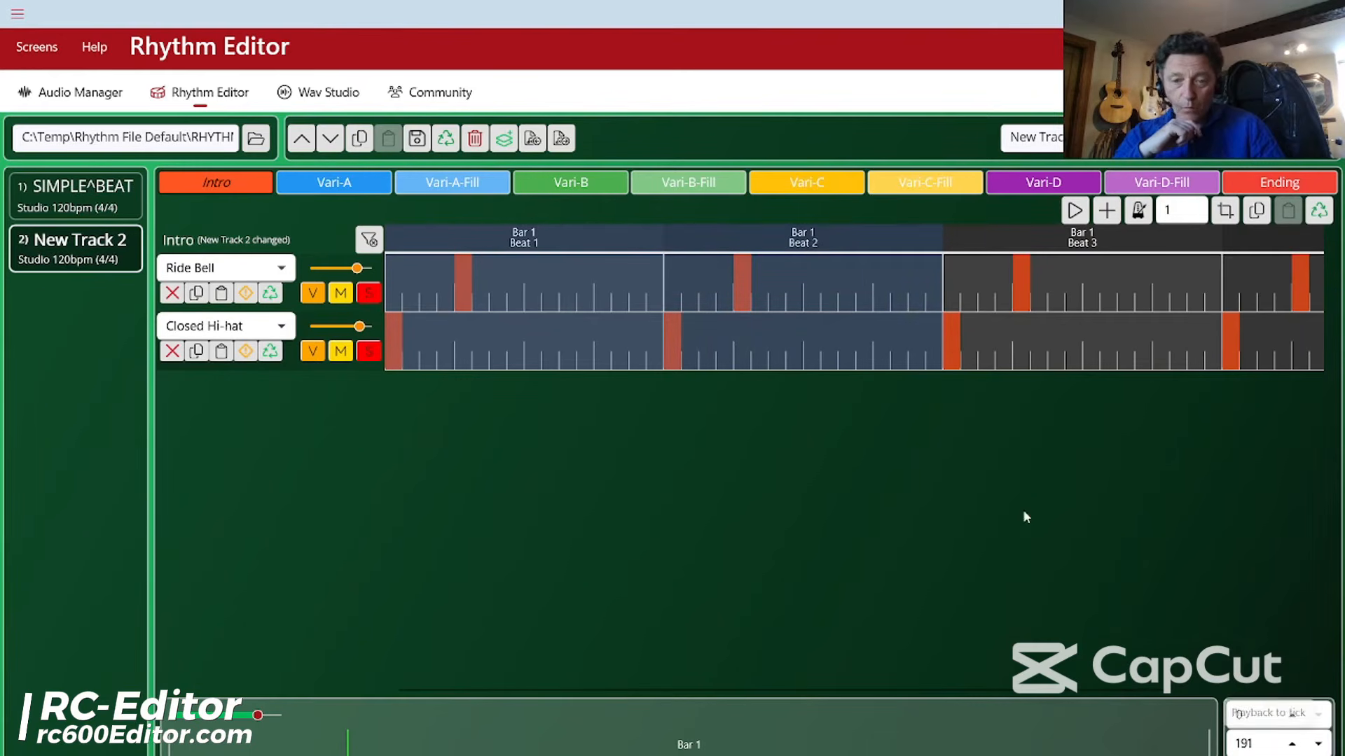
left_click(995, 242, "shift")
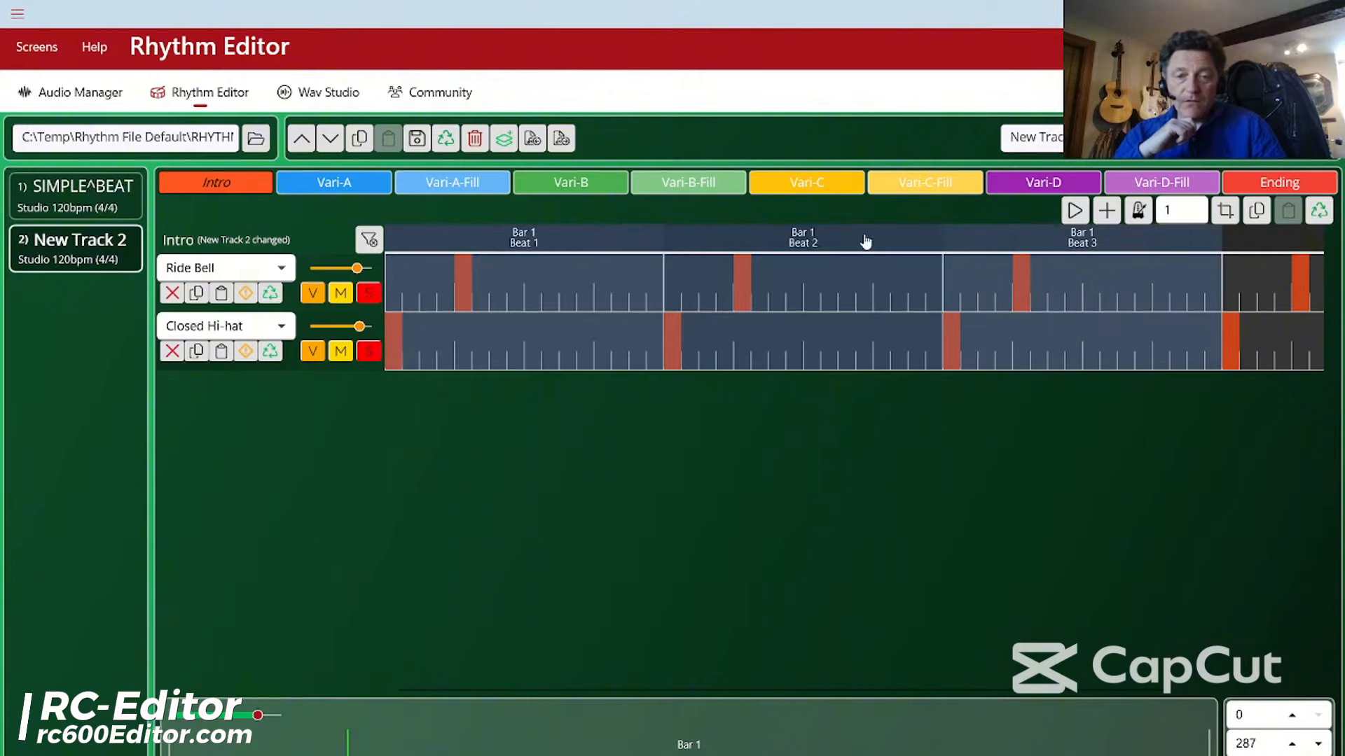
left_click(615, 243, "ctrl")
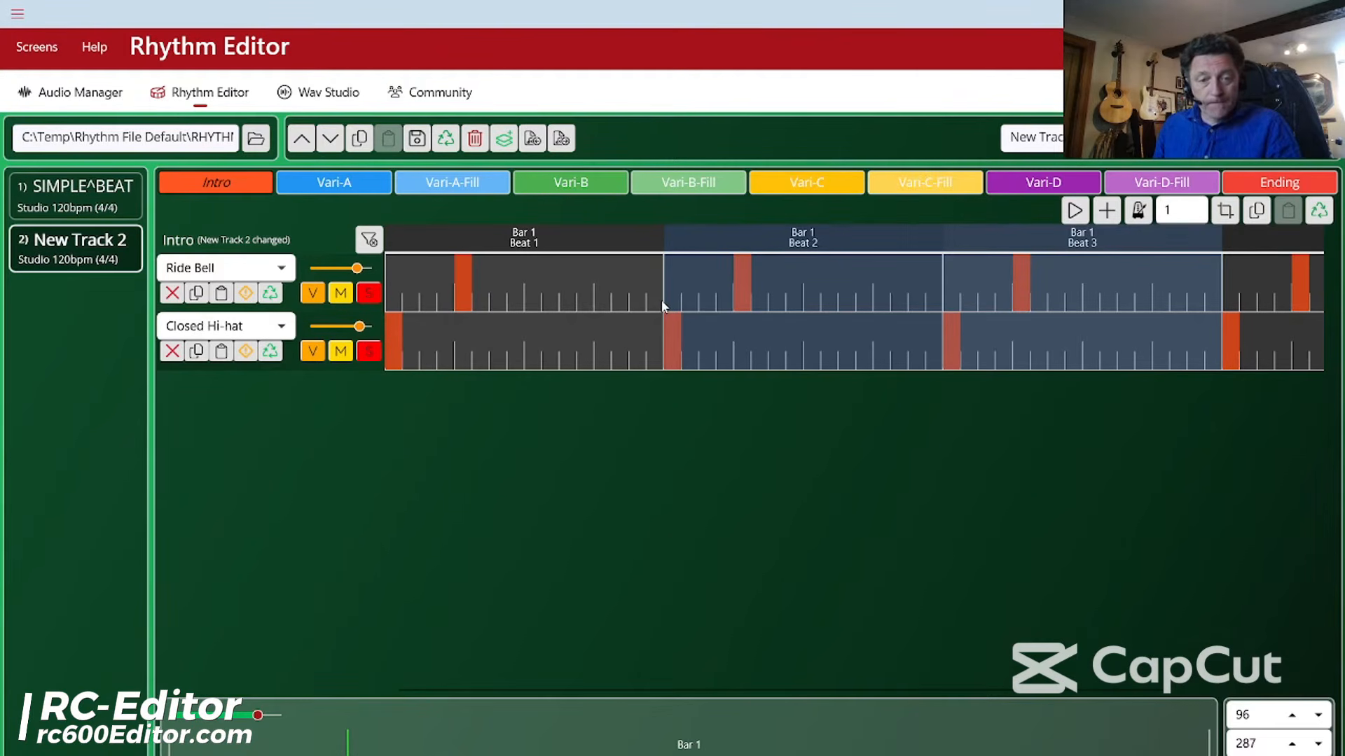
left_click(584, 243, "shift")
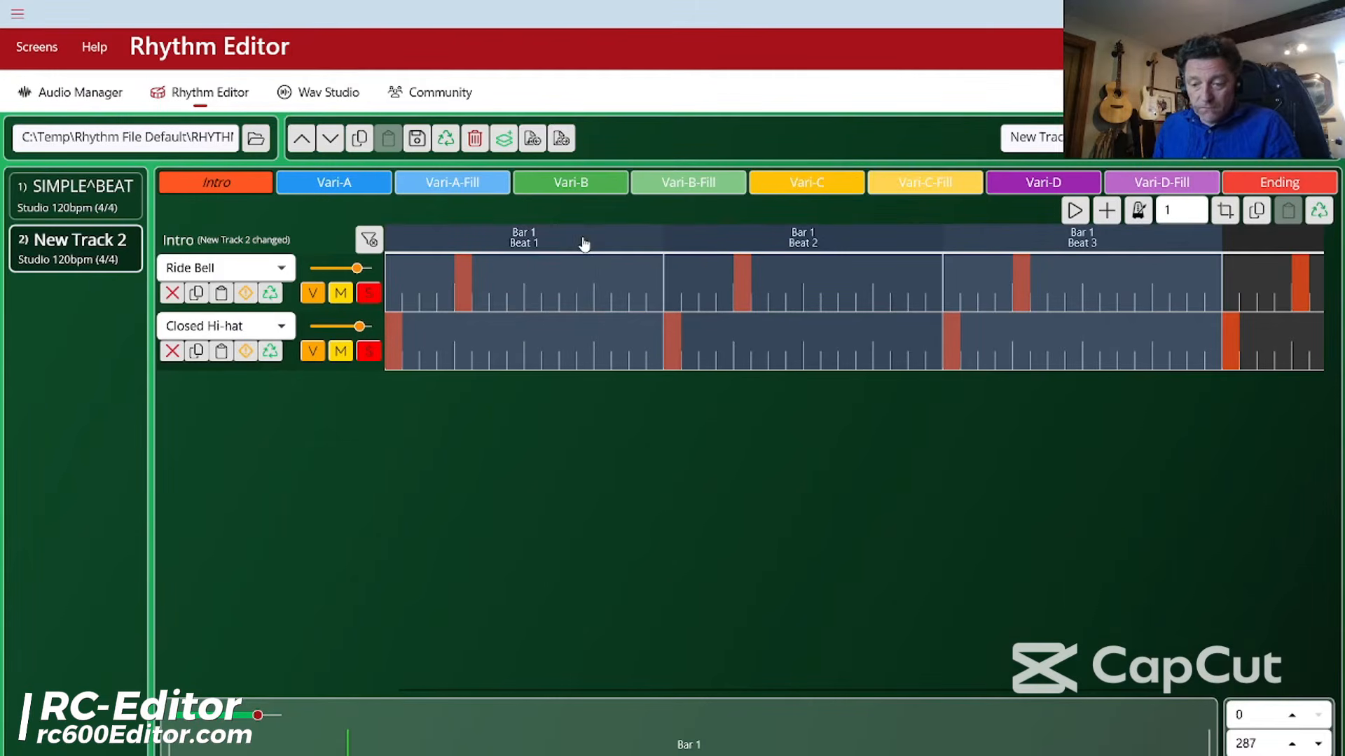
left_click(1046, 233)
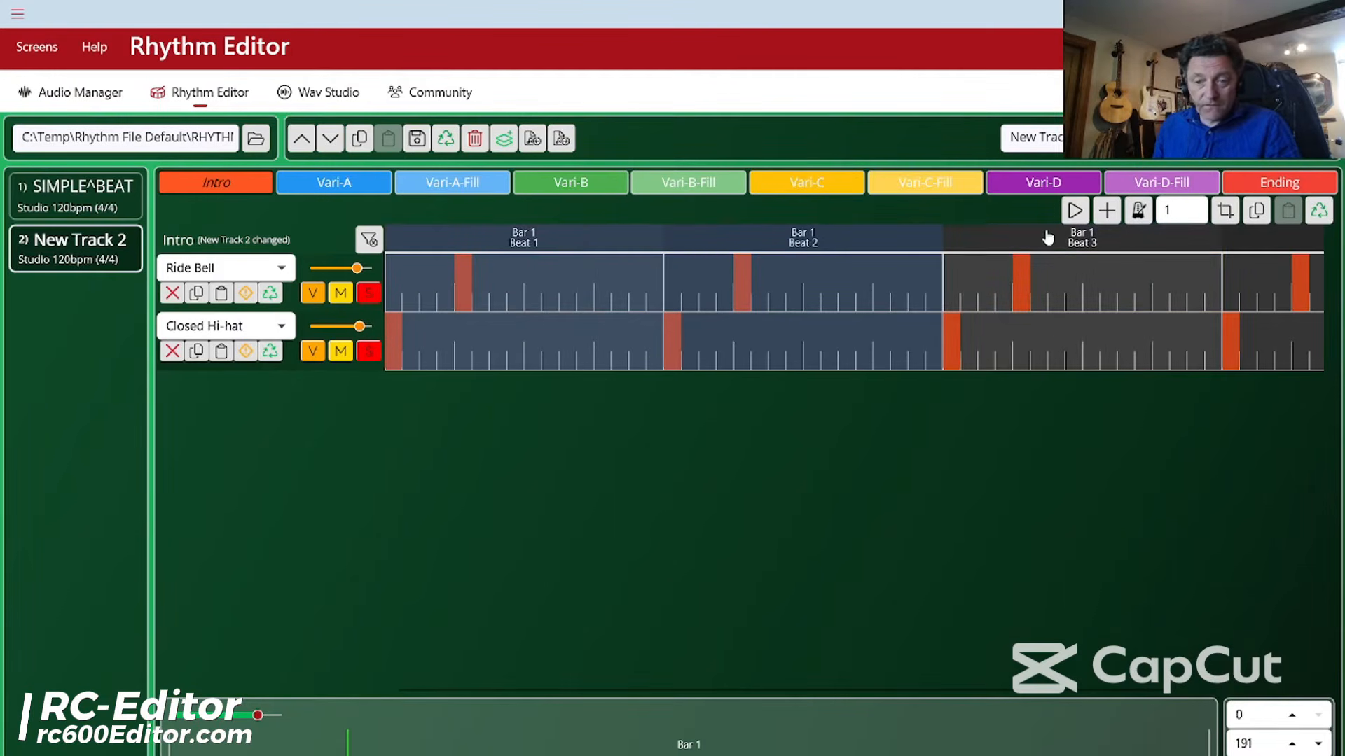
left_click(858, 229)
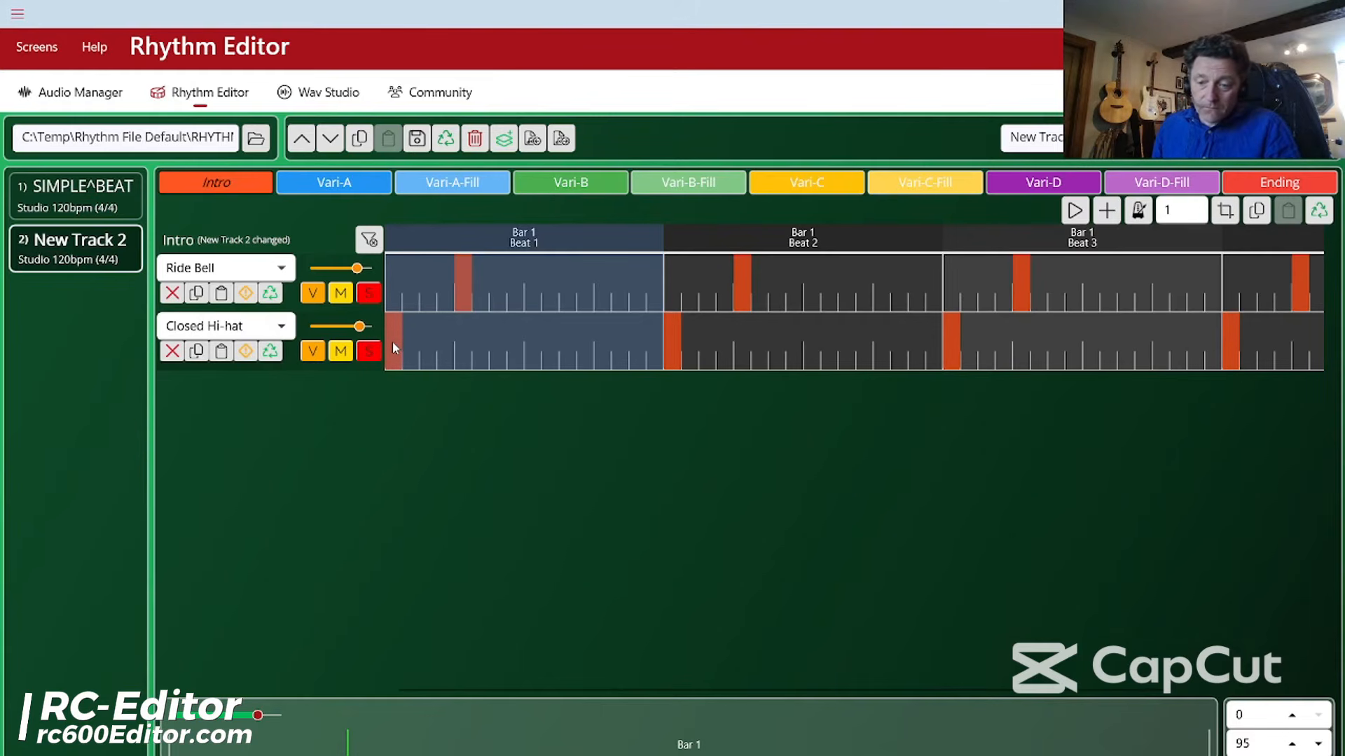
left_click(538, 358)
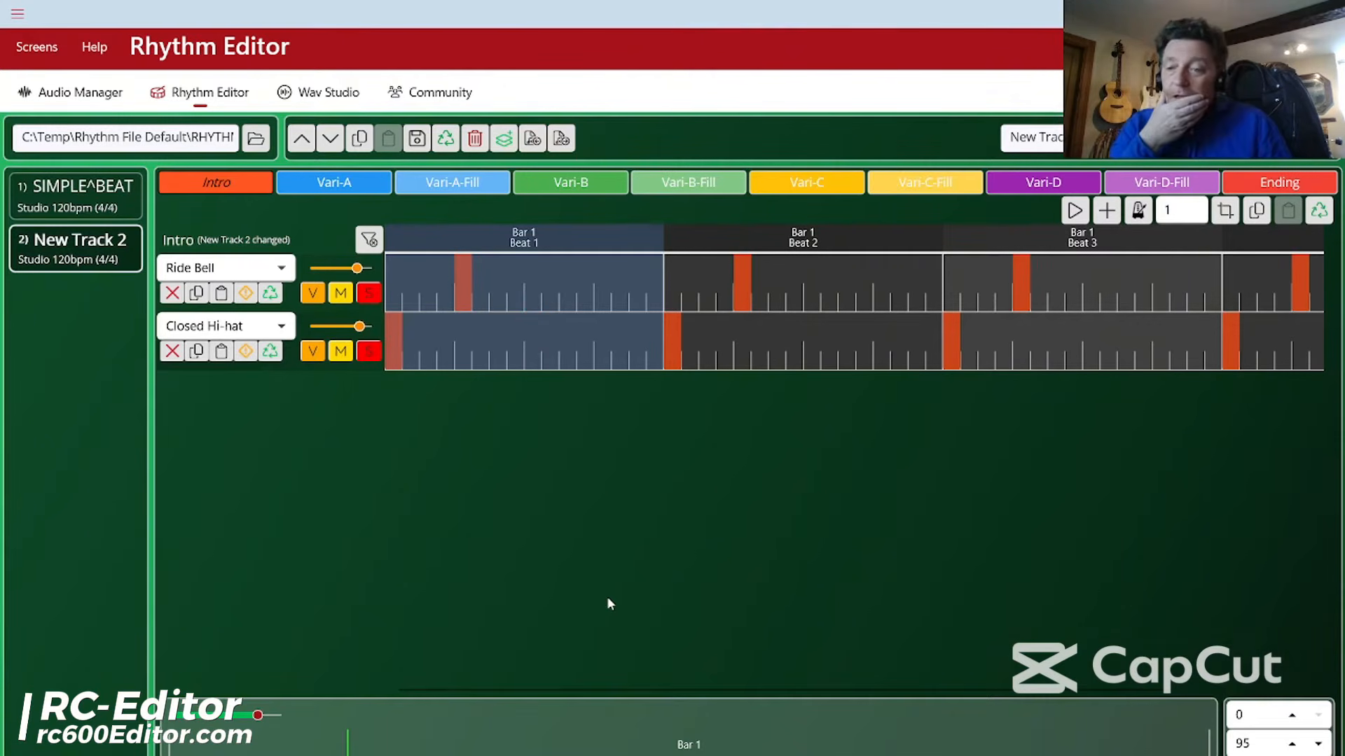
Turn on the metronome, play beat 1 against it and clear the playback selection
left_click(1137, 212)
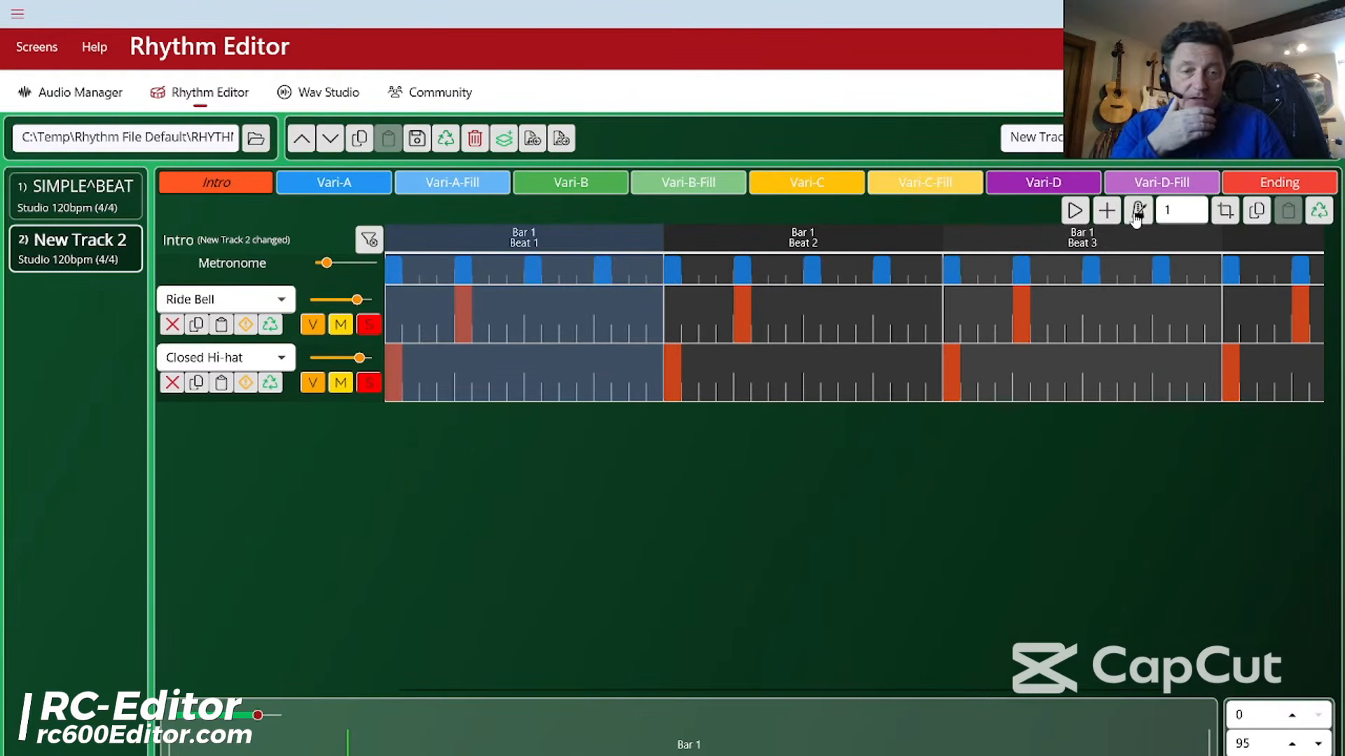
left_click(1075, 210)
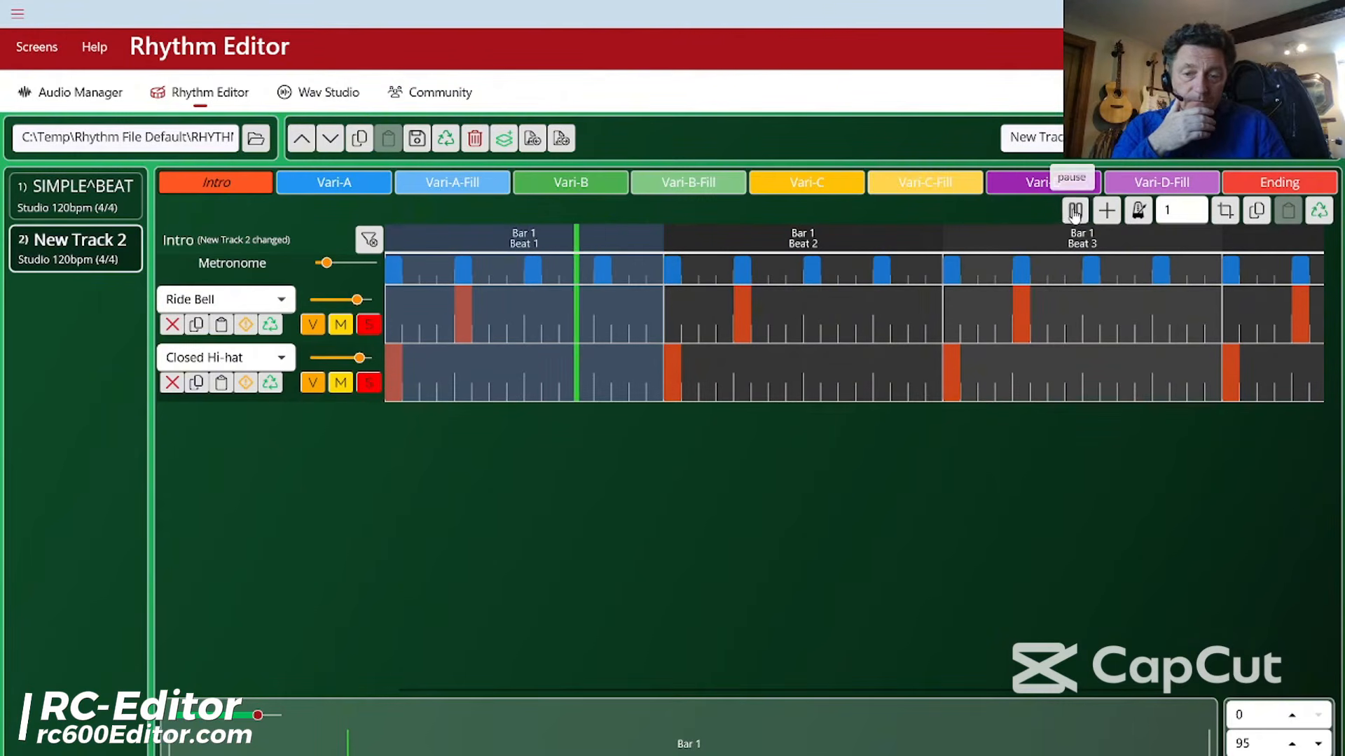
left_click(1074, 210)
left_click(367, 242)
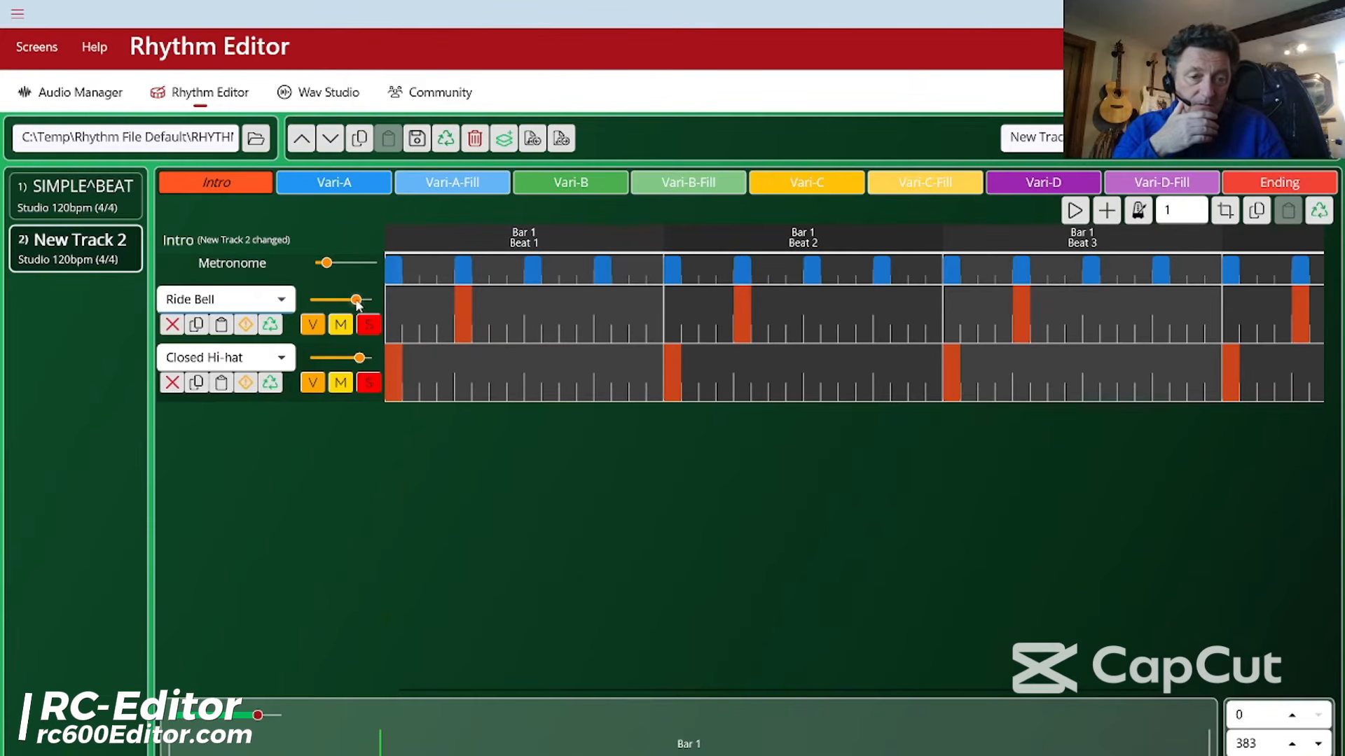
Lower the Ride Bell's overall velocity to near the low end of its range and play the Intro with the metronome
left_click_drag(357, 303, 328, 303)
left_click(1075, 211)
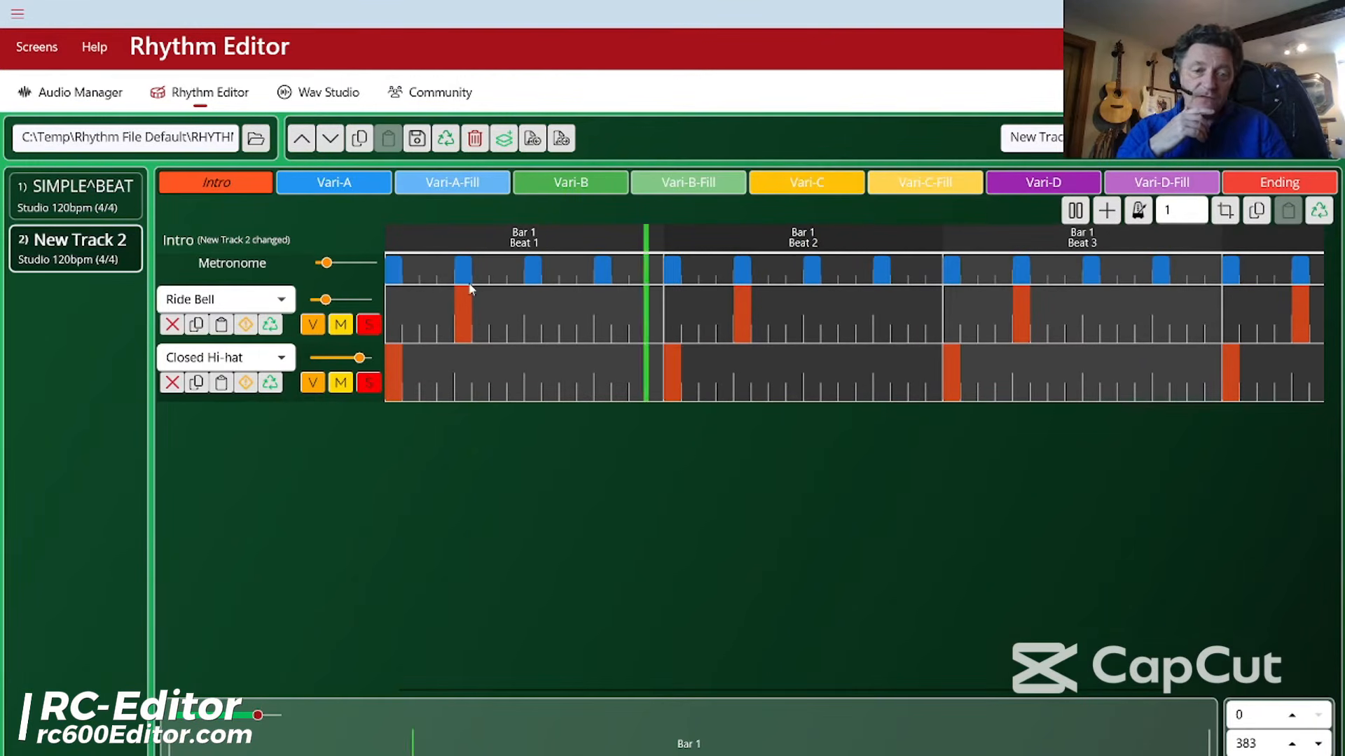
left_click(1075, 211)
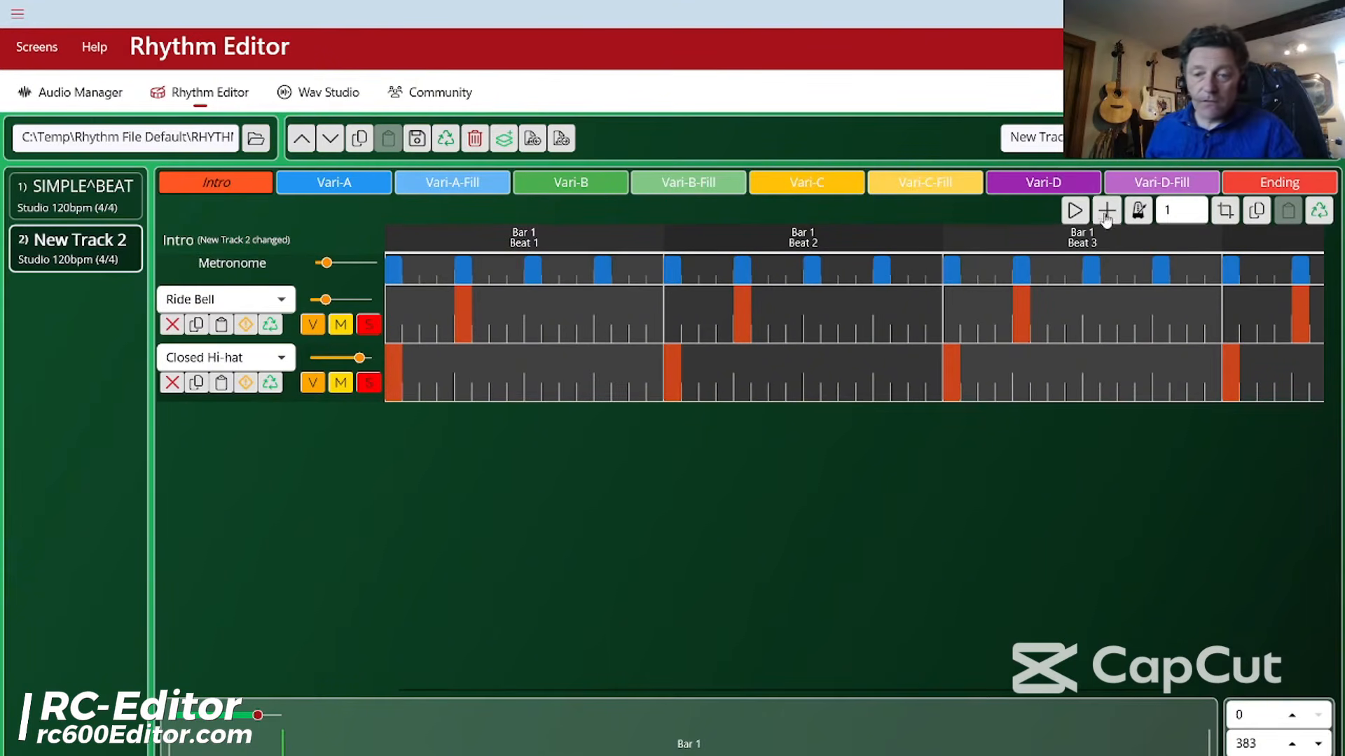
Turn off the metronome and reduce the bar width so all four Intro beats fit in view
left_click(1136, 214)
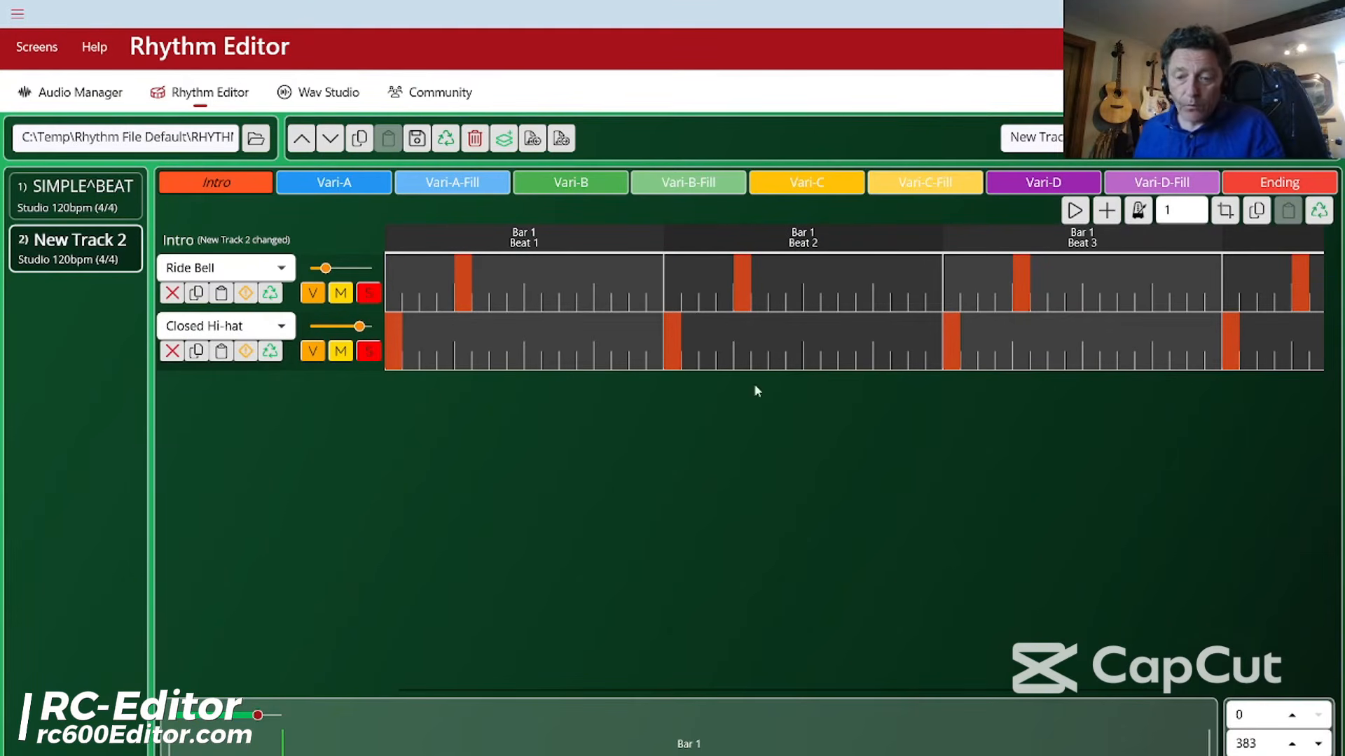
left_click_drag(257, 716, 198, 726)
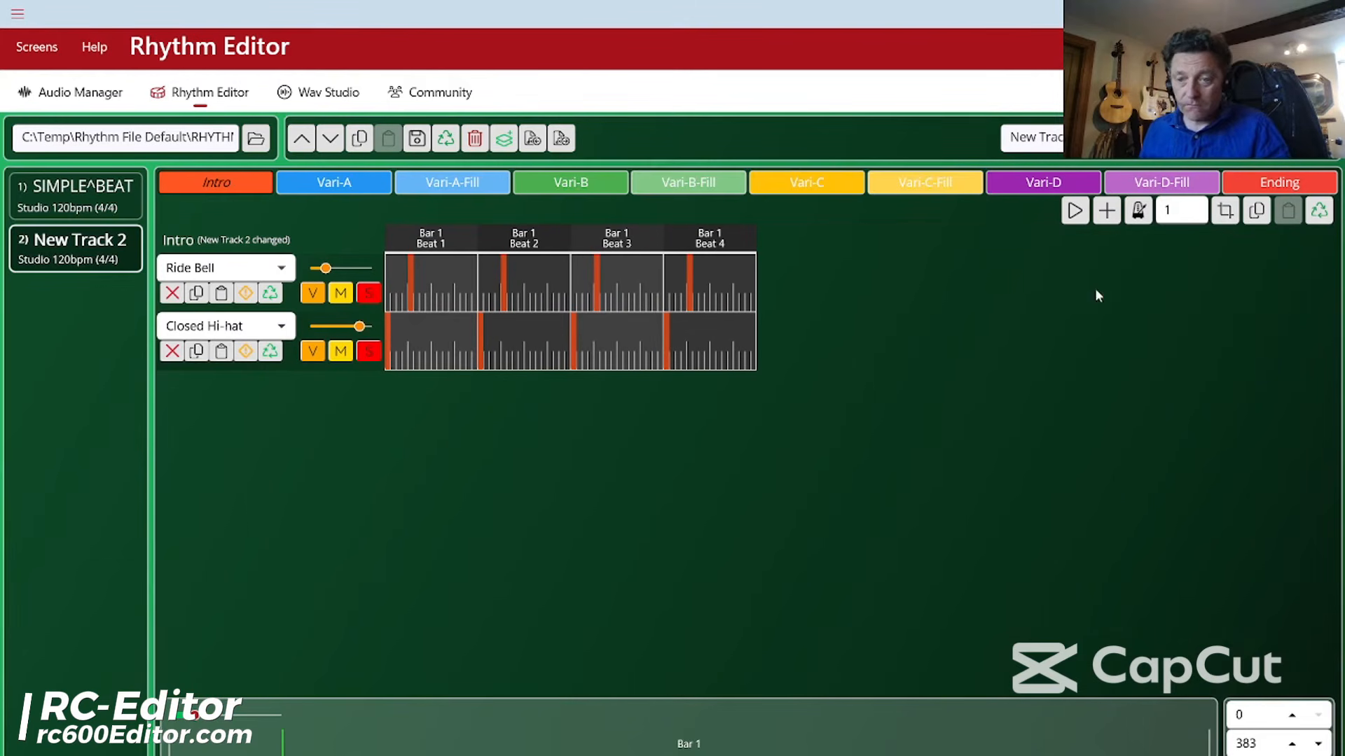
Extend the Intro to 2 bars and play it back
left_click(1167, 210)
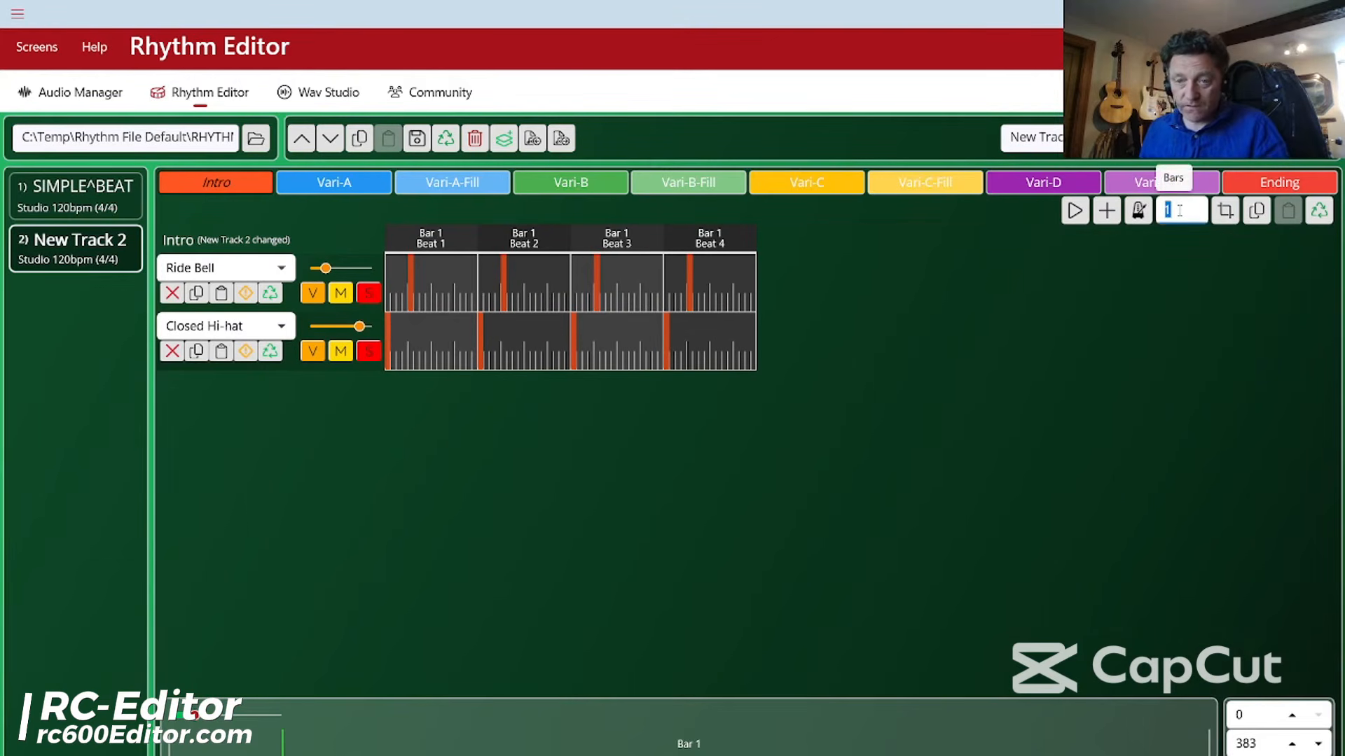
type("2")
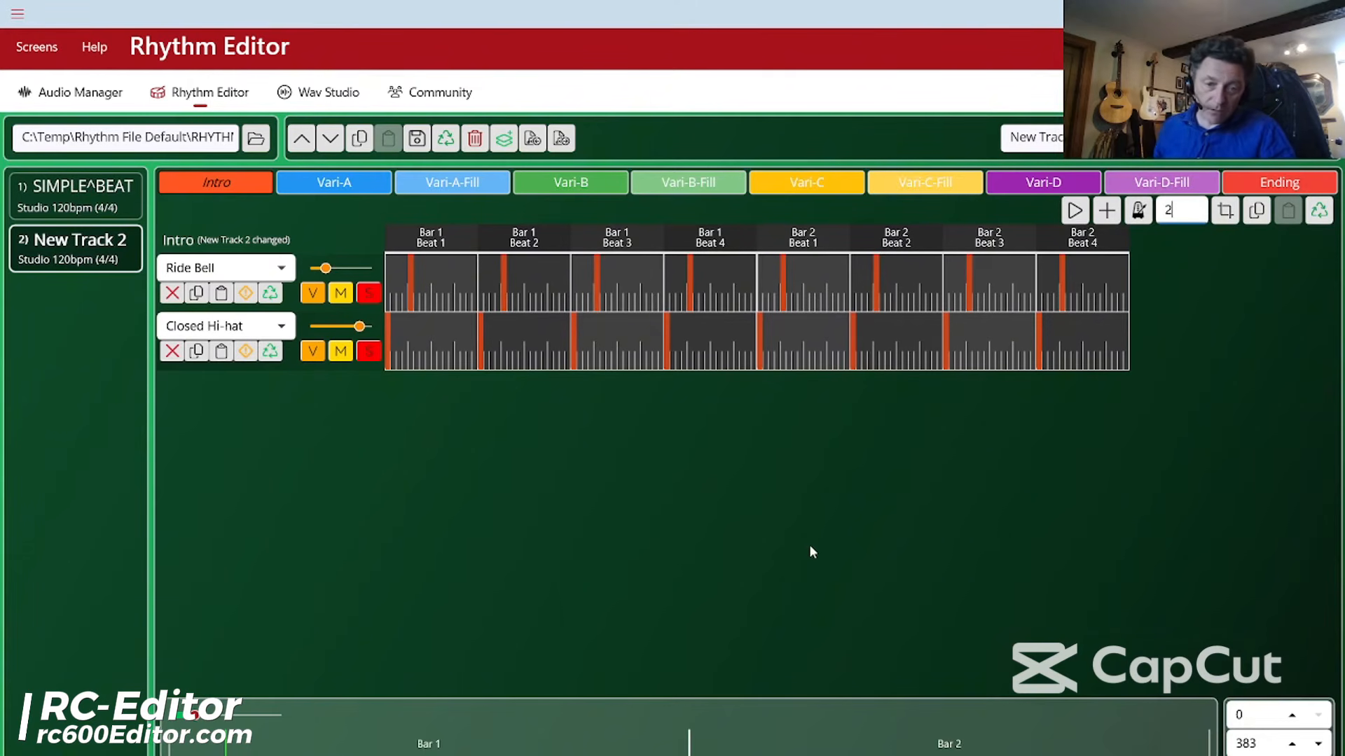
left_click(1075, 210)
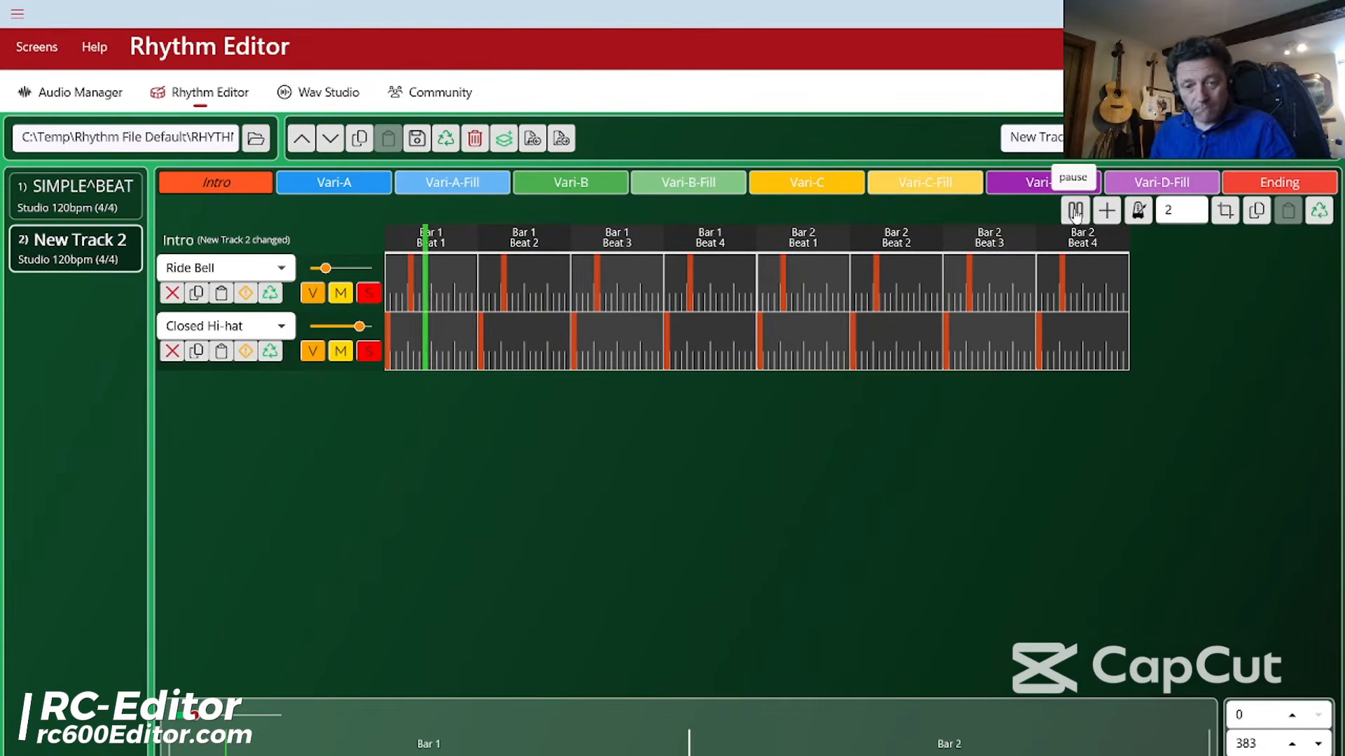
left_click(1076, 212)
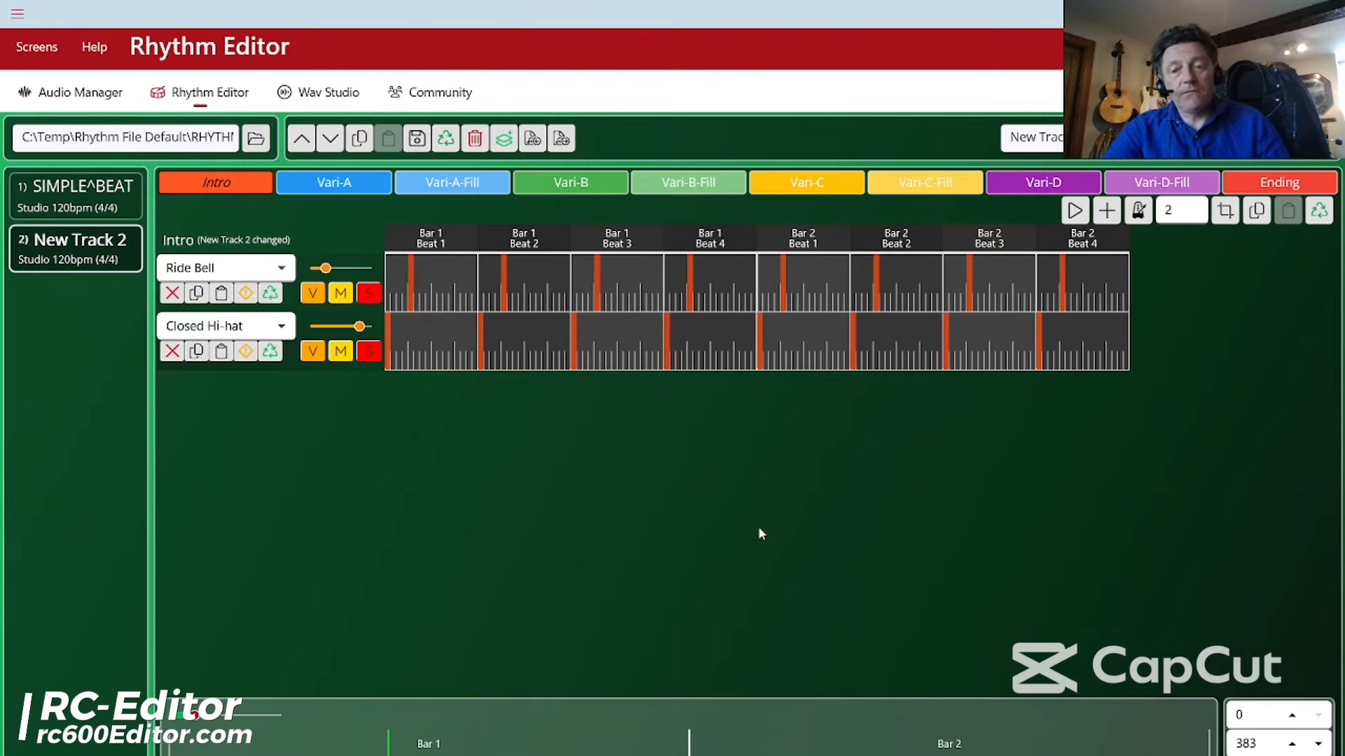
Set the Intro length to 4 bars and slightly reduce the bar width so more beats fit in view
double_click(1179, 207)
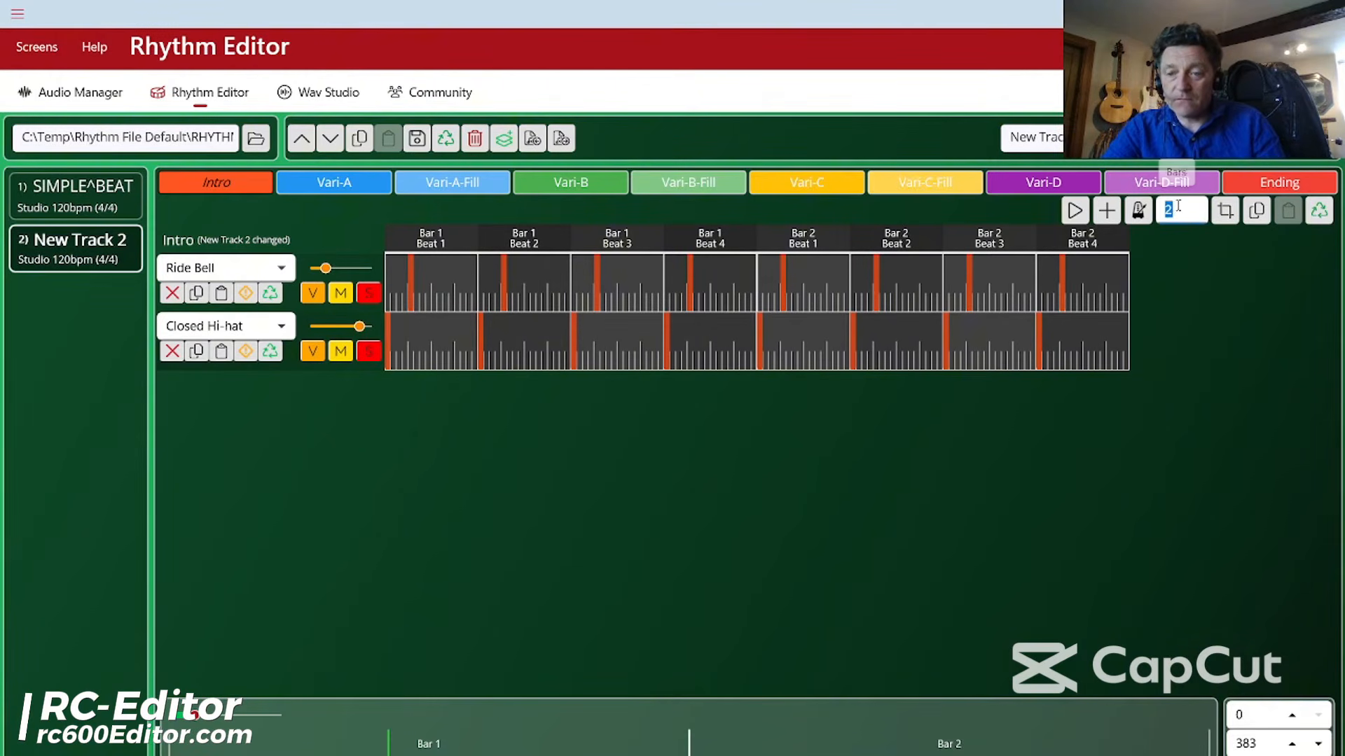
type("4")
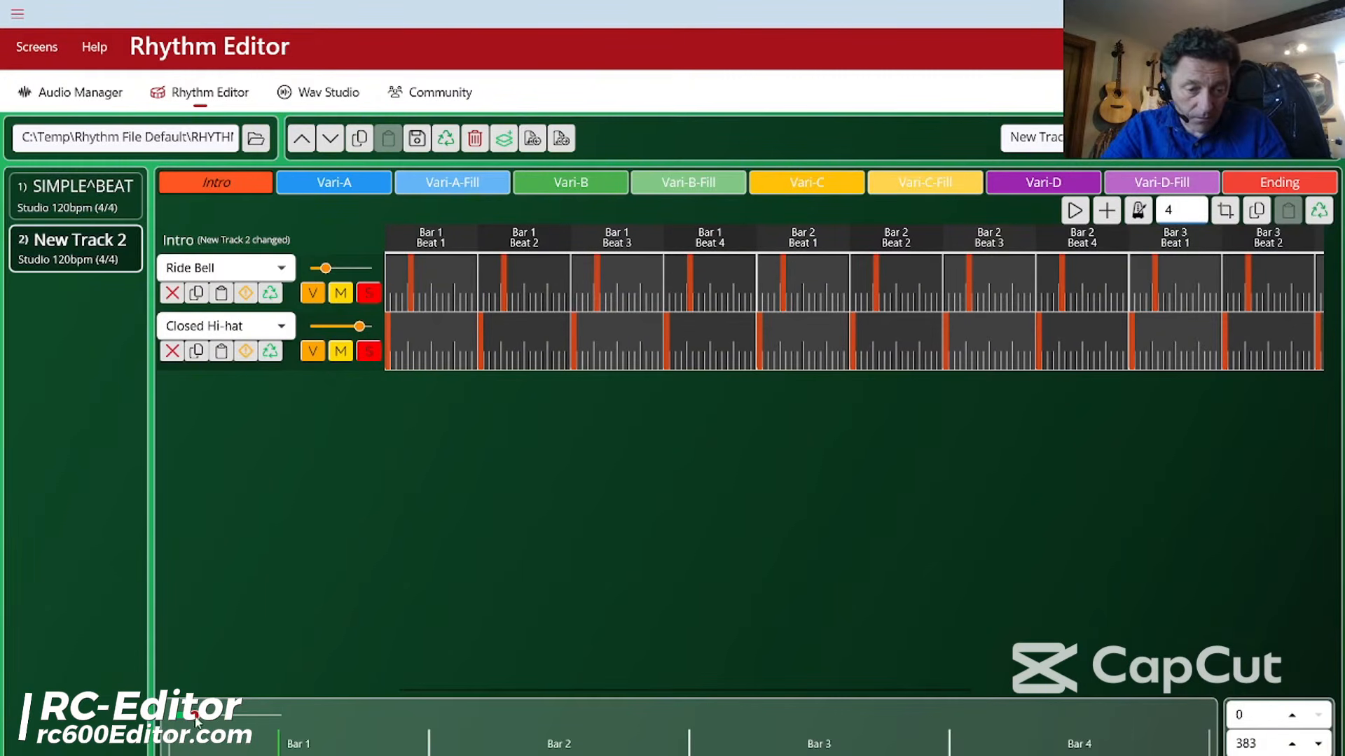
left_click_drag(195, 718, 192, 721)
scroll(810, 586, "right", 5)
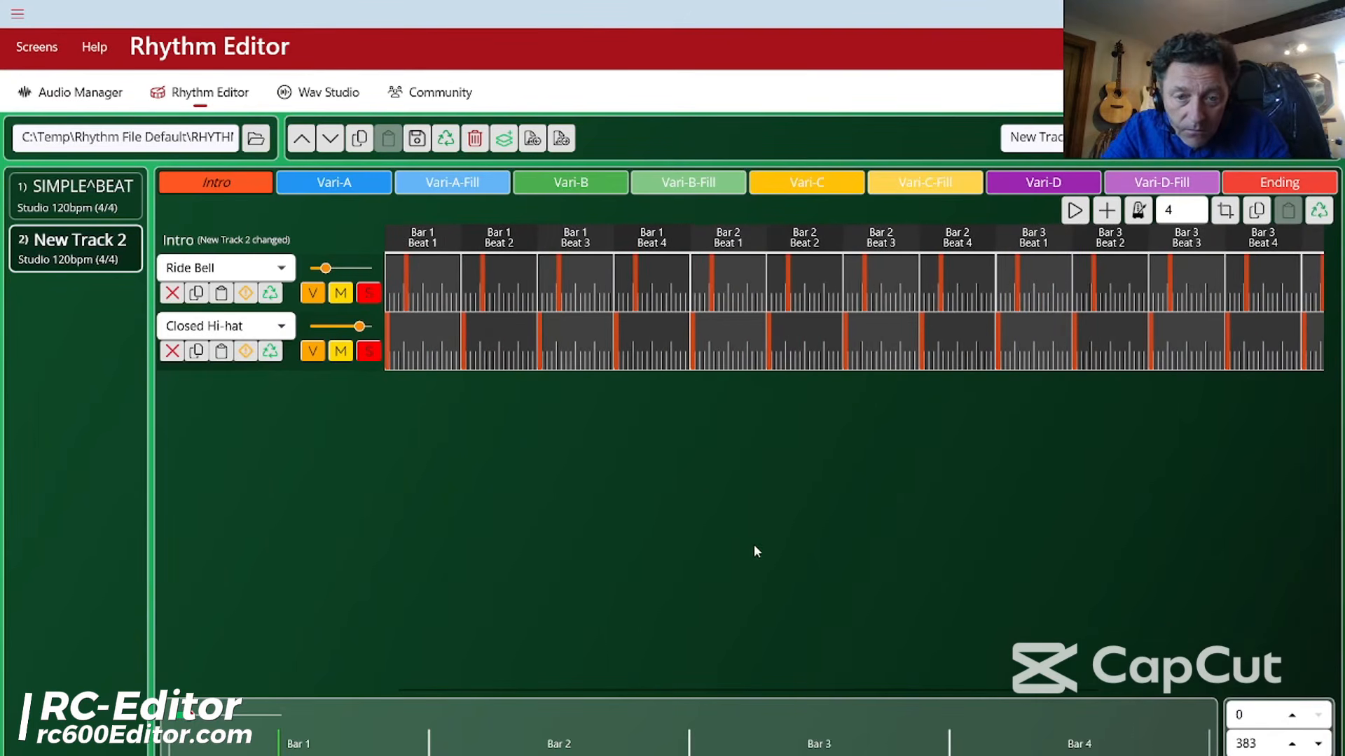
Select all four beats of bar 2, crop the Intro to that selection and play the result
left_click(731, 246)
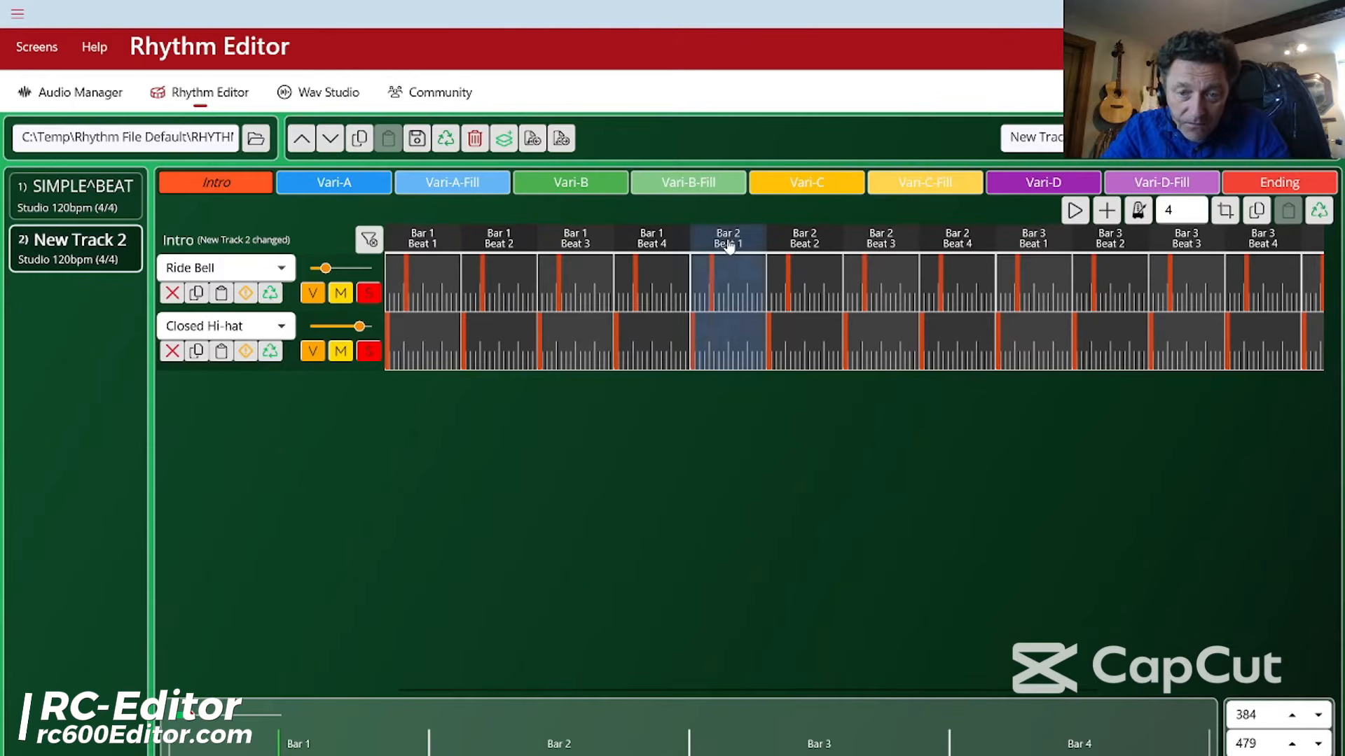
left_click(963, 246, "shift")
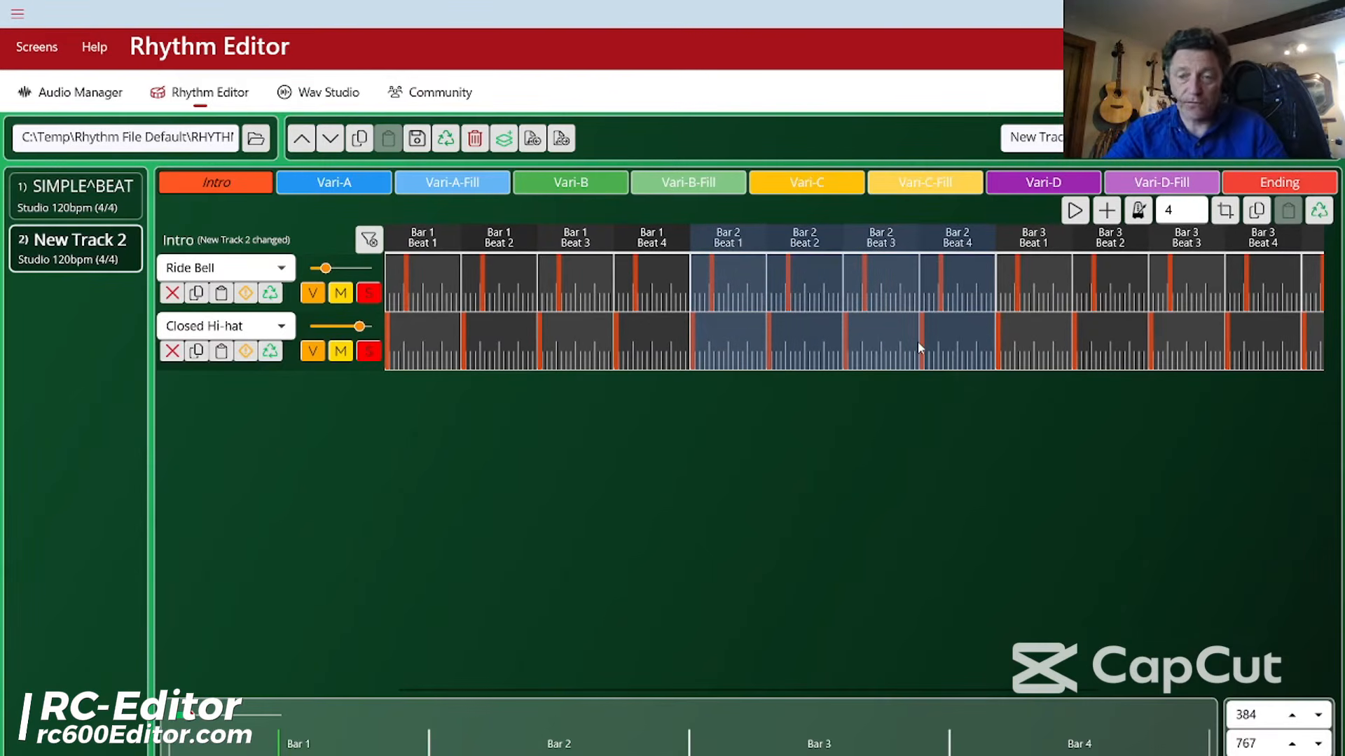
left_click(1225, 213)
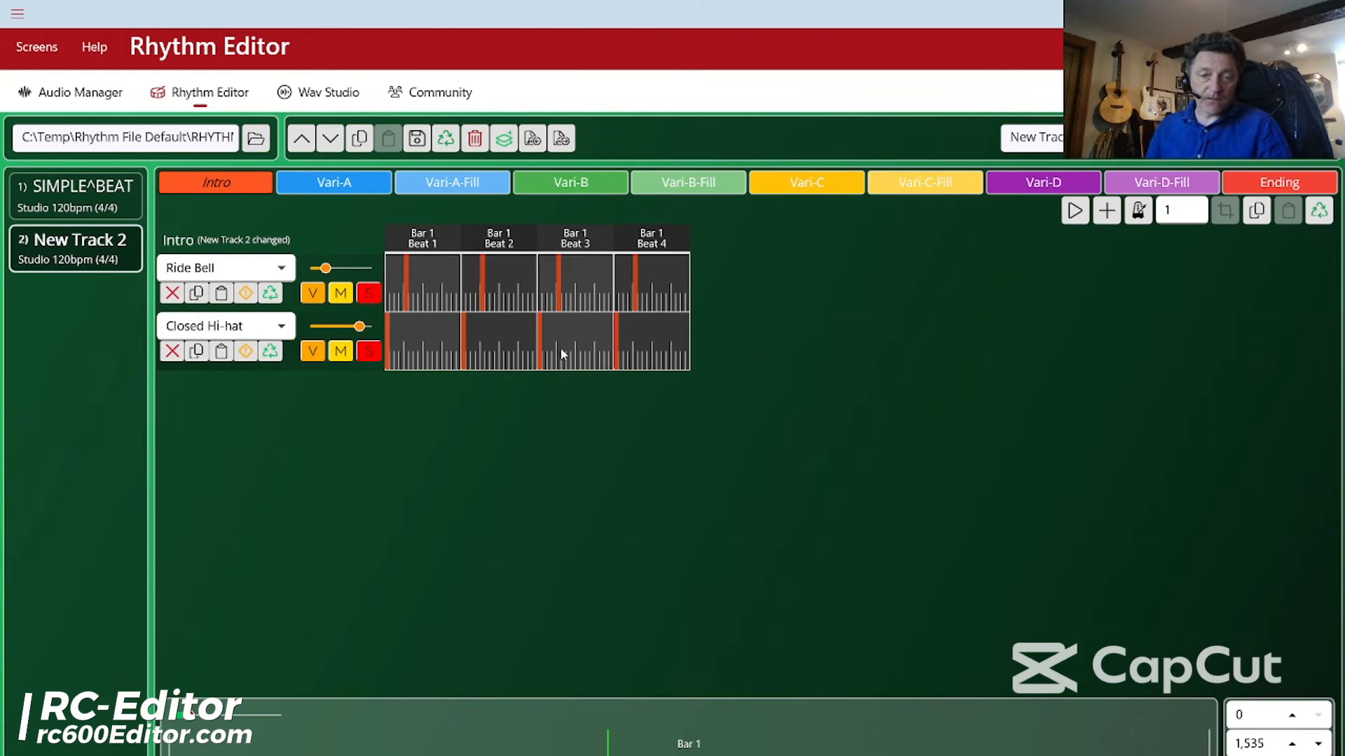
left_click(1075, 211)
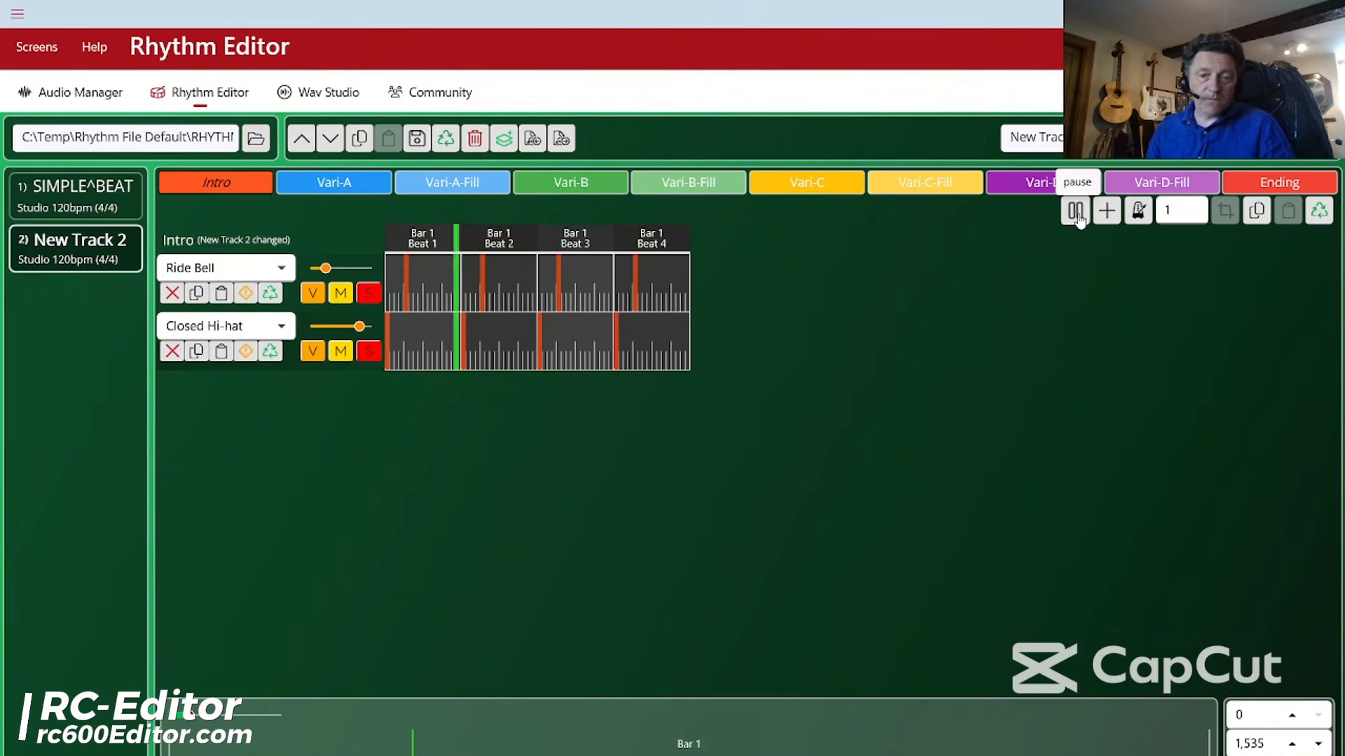
left_click(1075, 212)
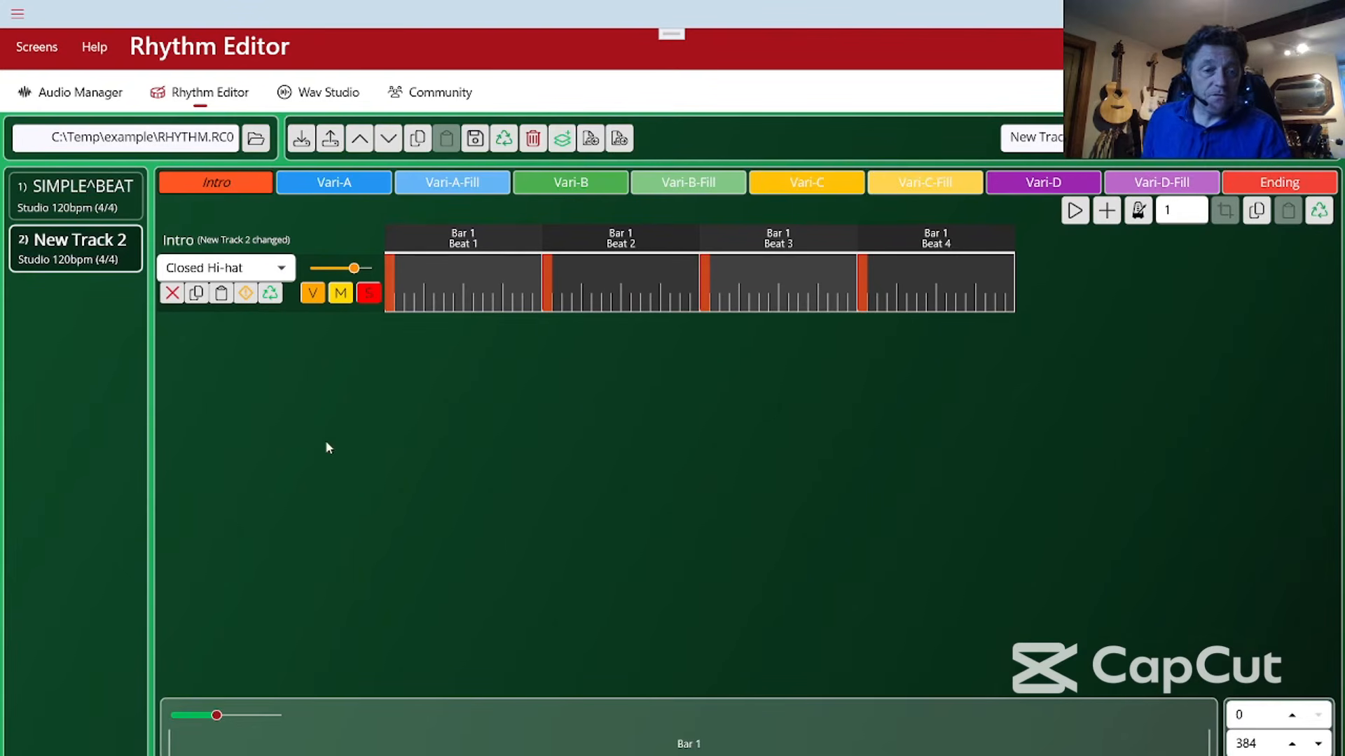
Import the MIDI file bluemonday.mid from the Temp folder as a new rhythm track
left_click(590, 138)
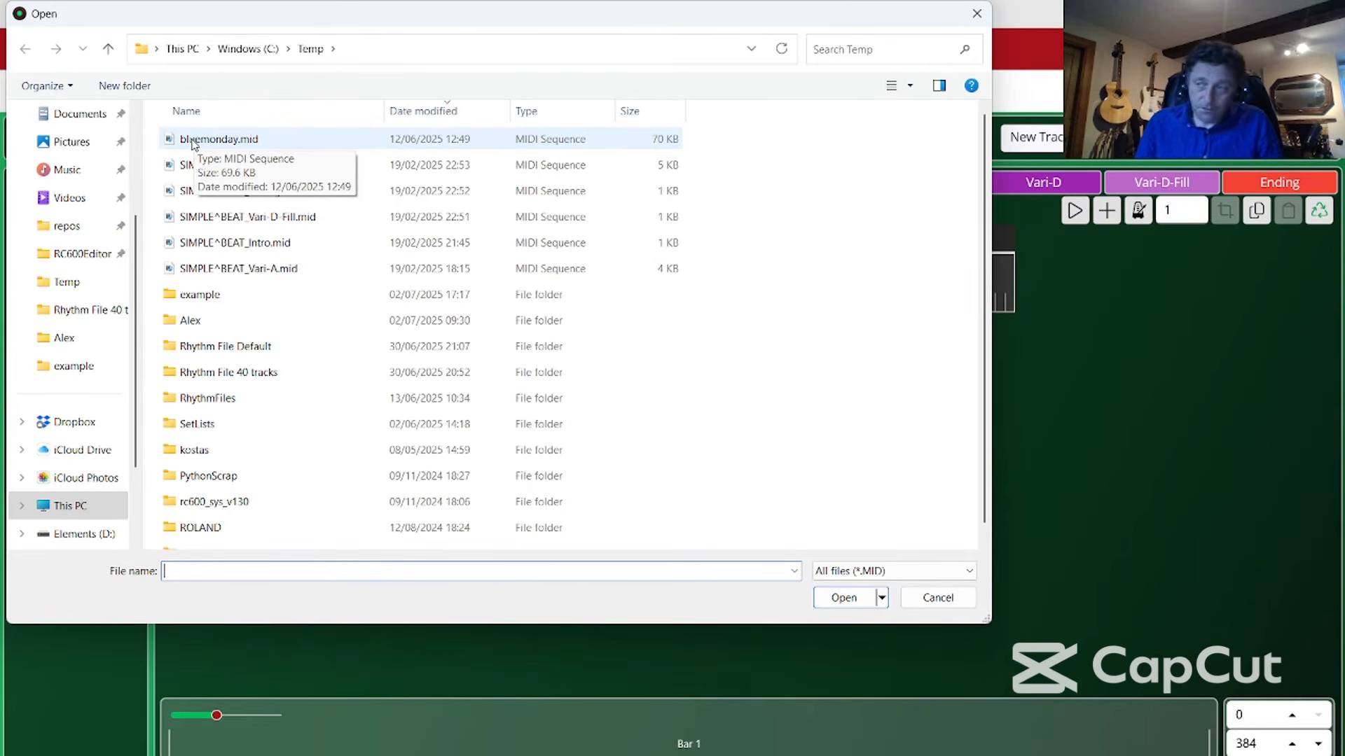
left_click(193, 140)
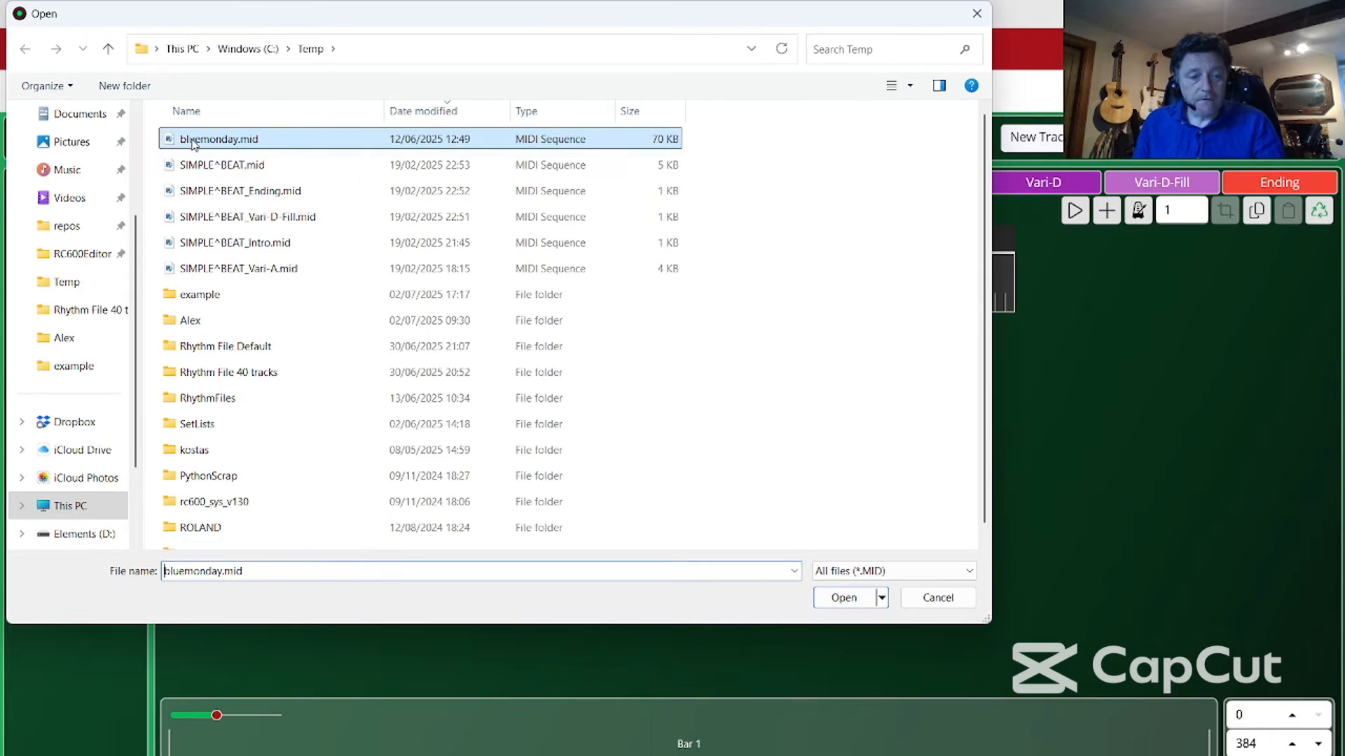
left_click(842, 599)
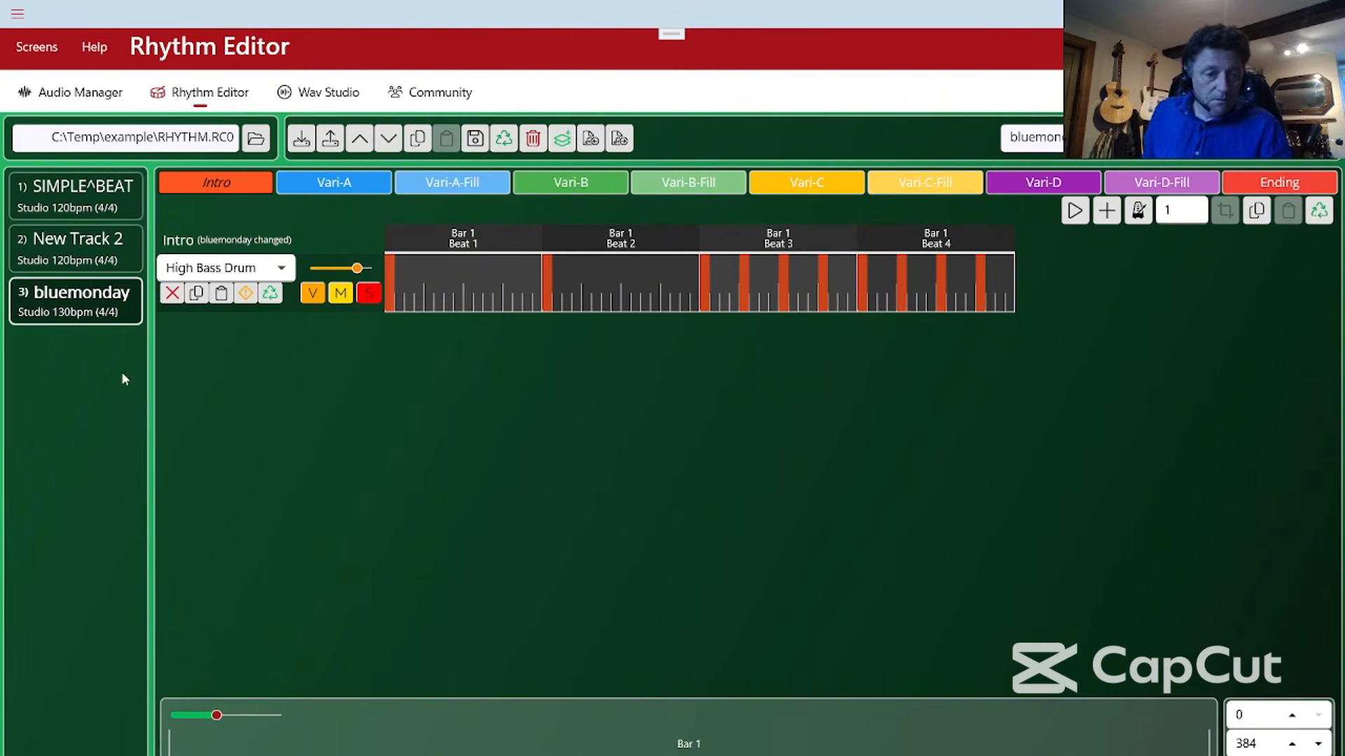
Open the Vari-A section of the bluemonday track and play it briefly
left_click(329, 186)
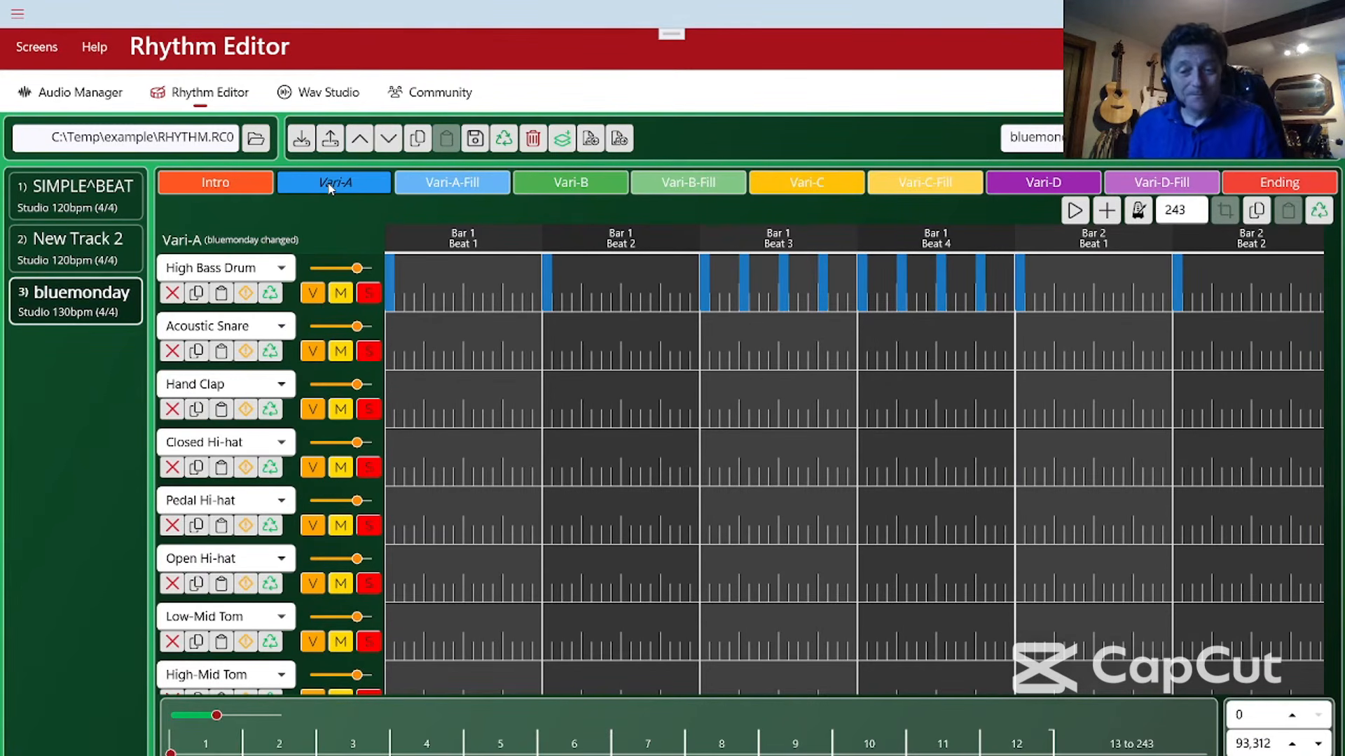
left_click(1075, 211)
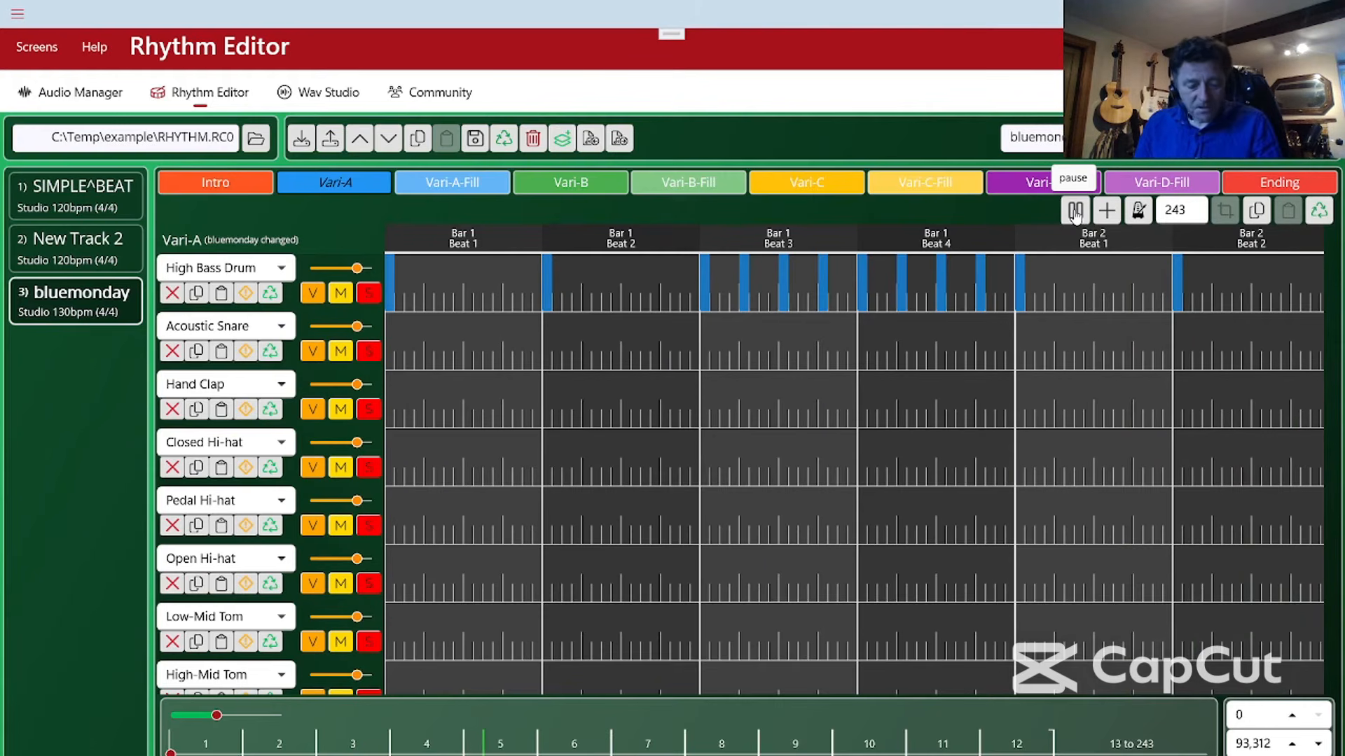
left_click(1075, 211)
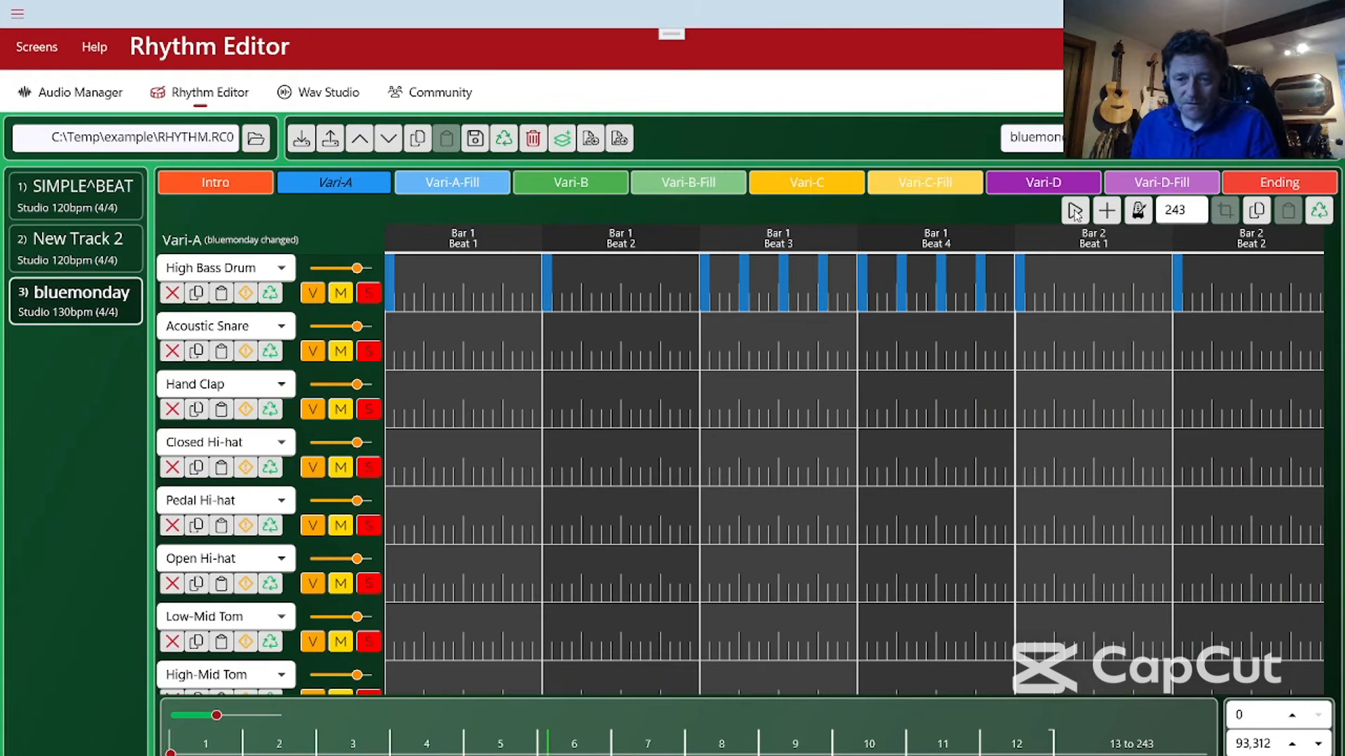
Select from bar 1 beat 1 to bar 2 beat 4, crop Vari-A to that selection and play it
left_click(479, 244)
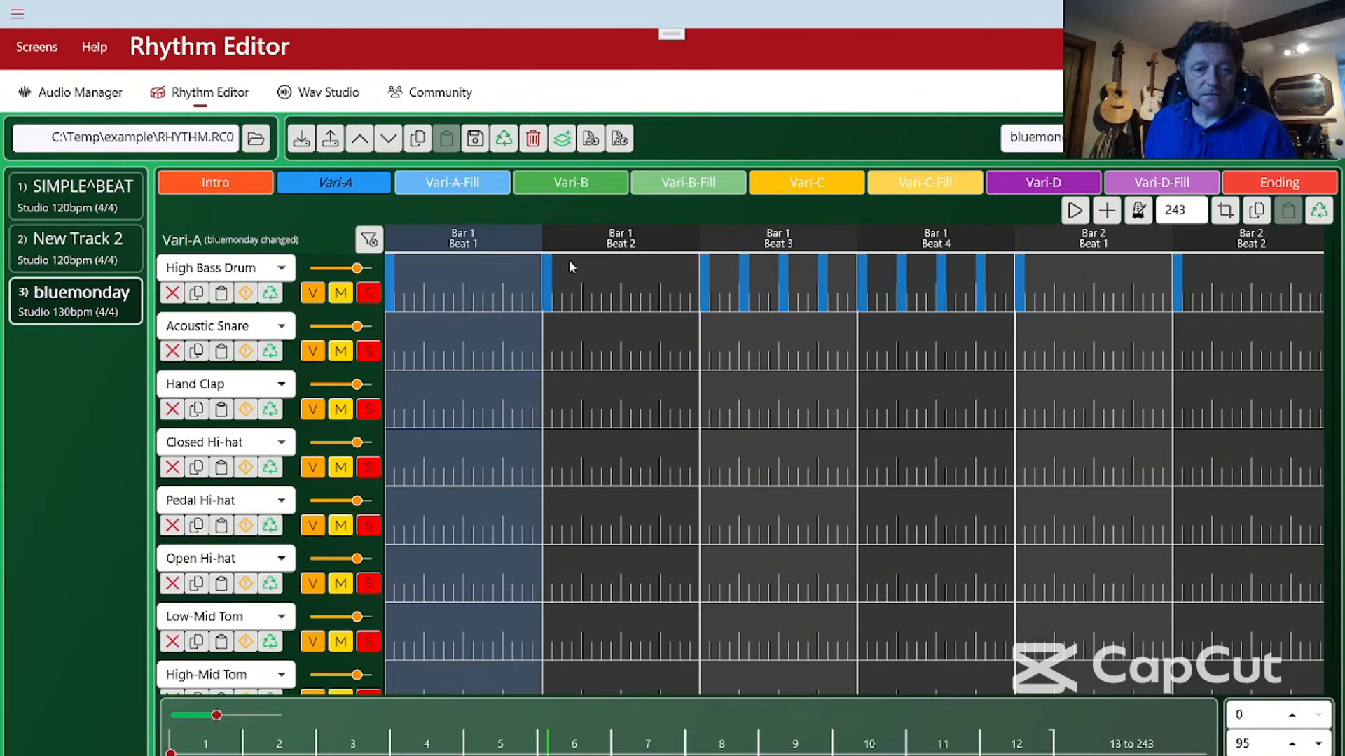
scroll(881, 285, "right", 3)
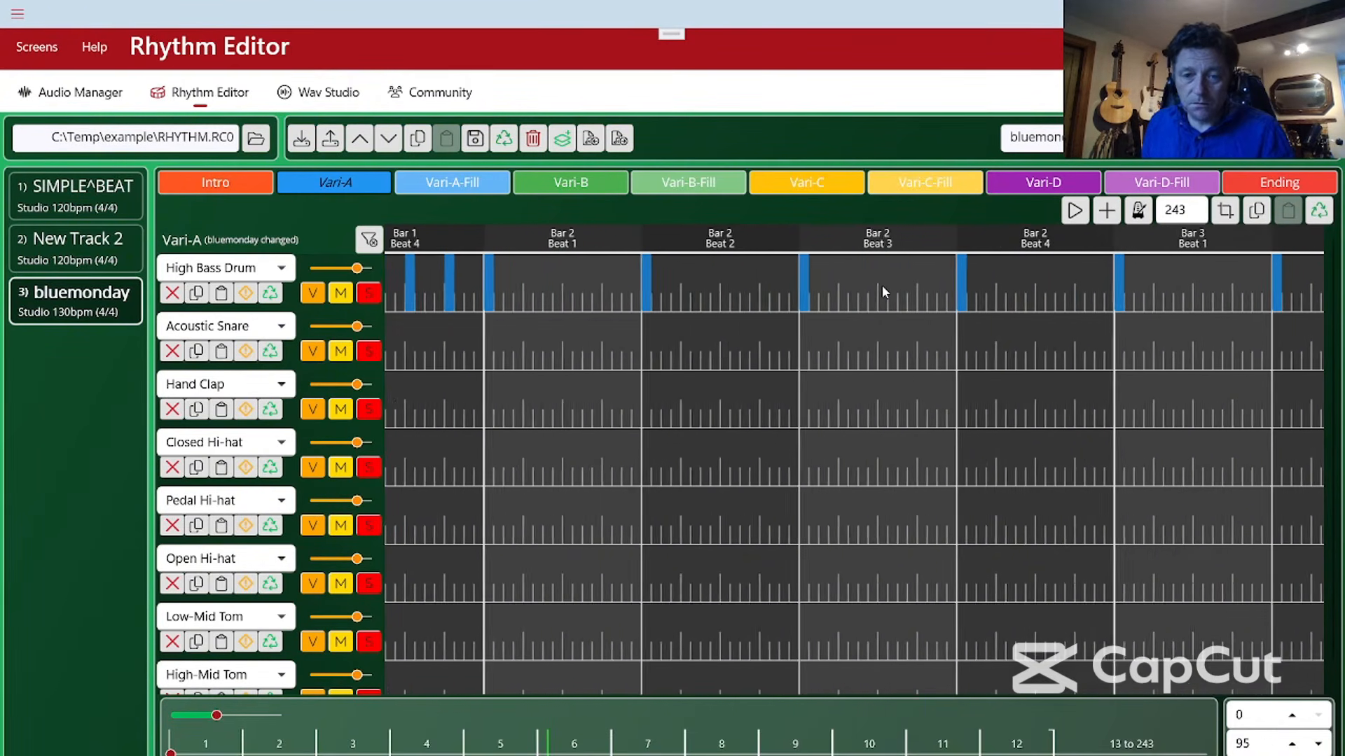
scroll(881, 284, "right", 1)
scroll(881, 284, "right", 2)
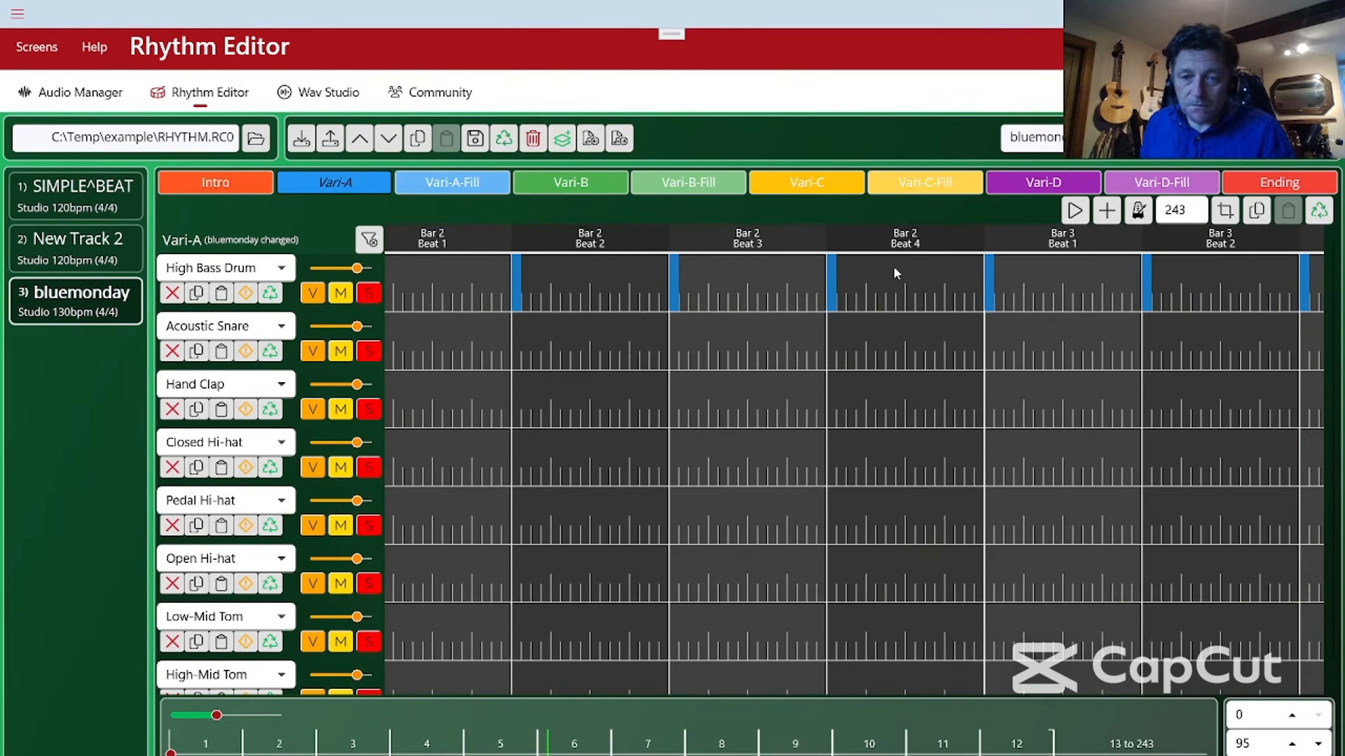
left_click(925, 245)
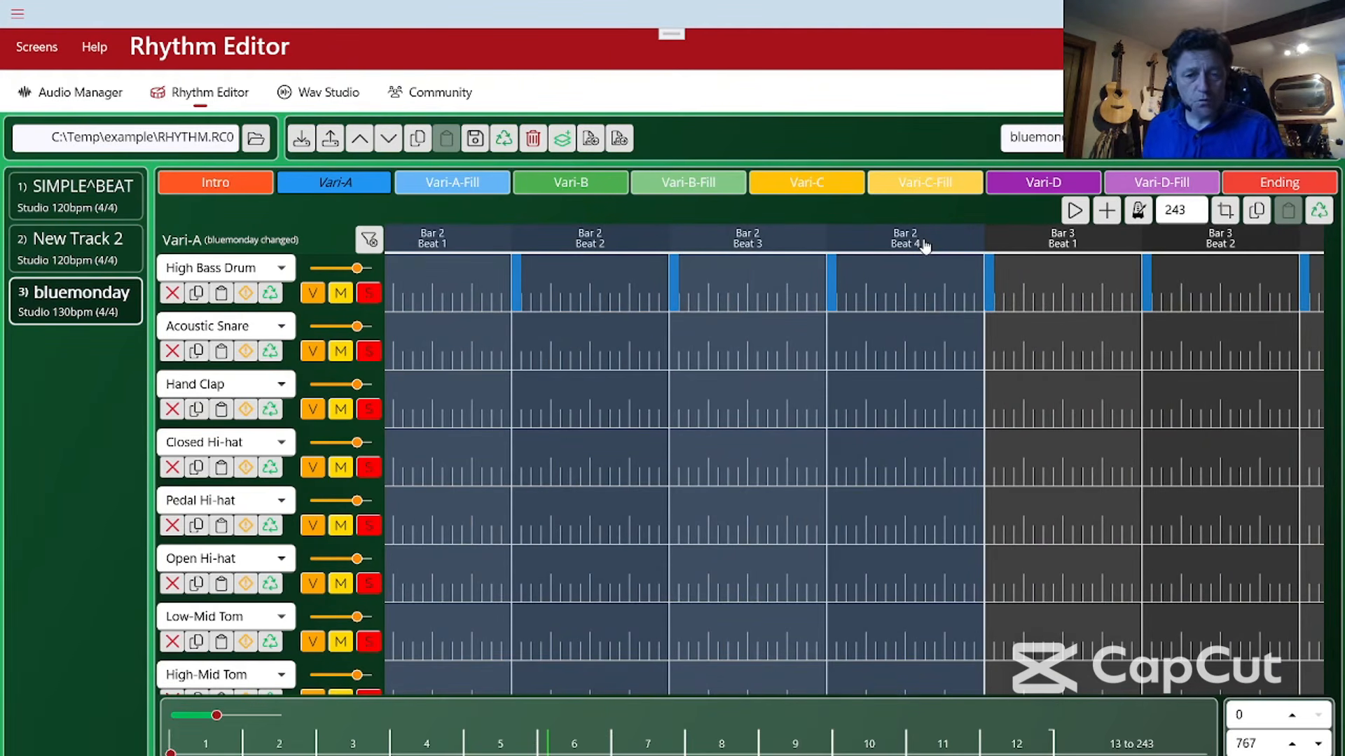
left_click(1224, 211)
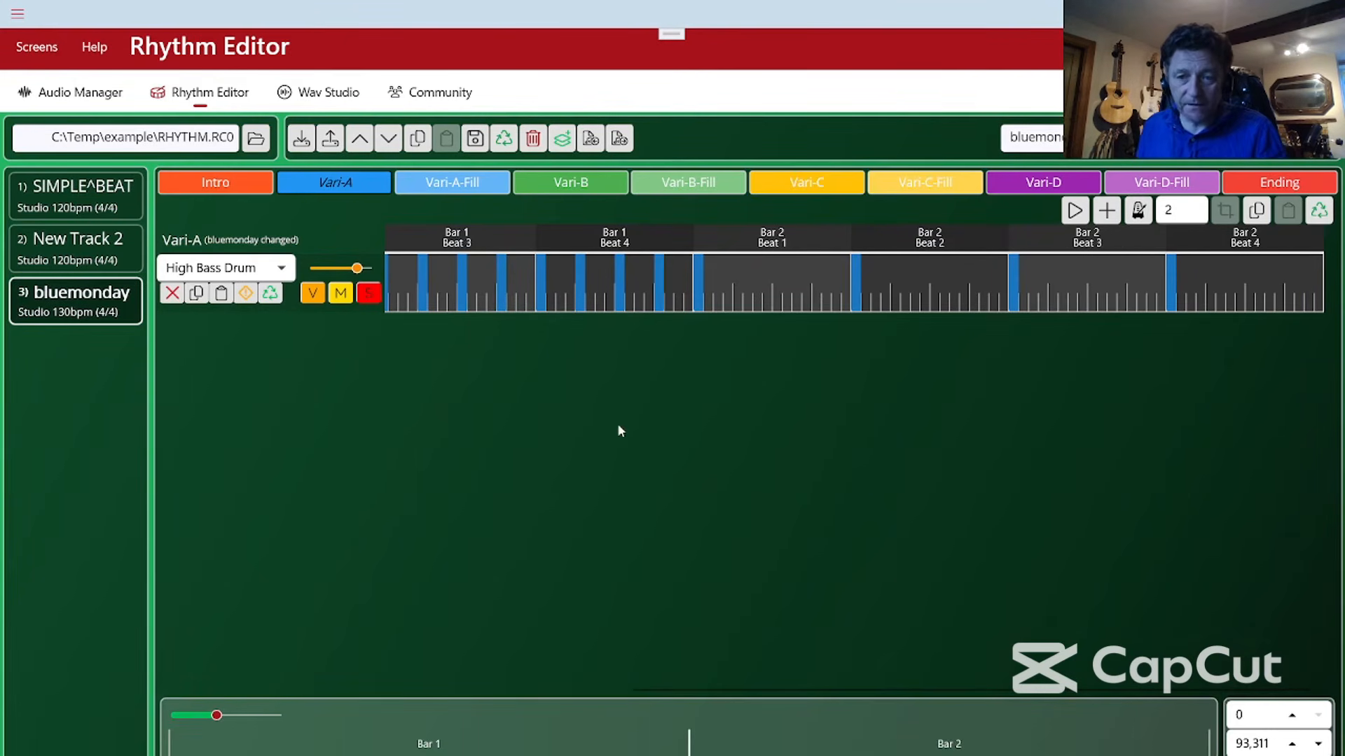
left_click(1074, 211)
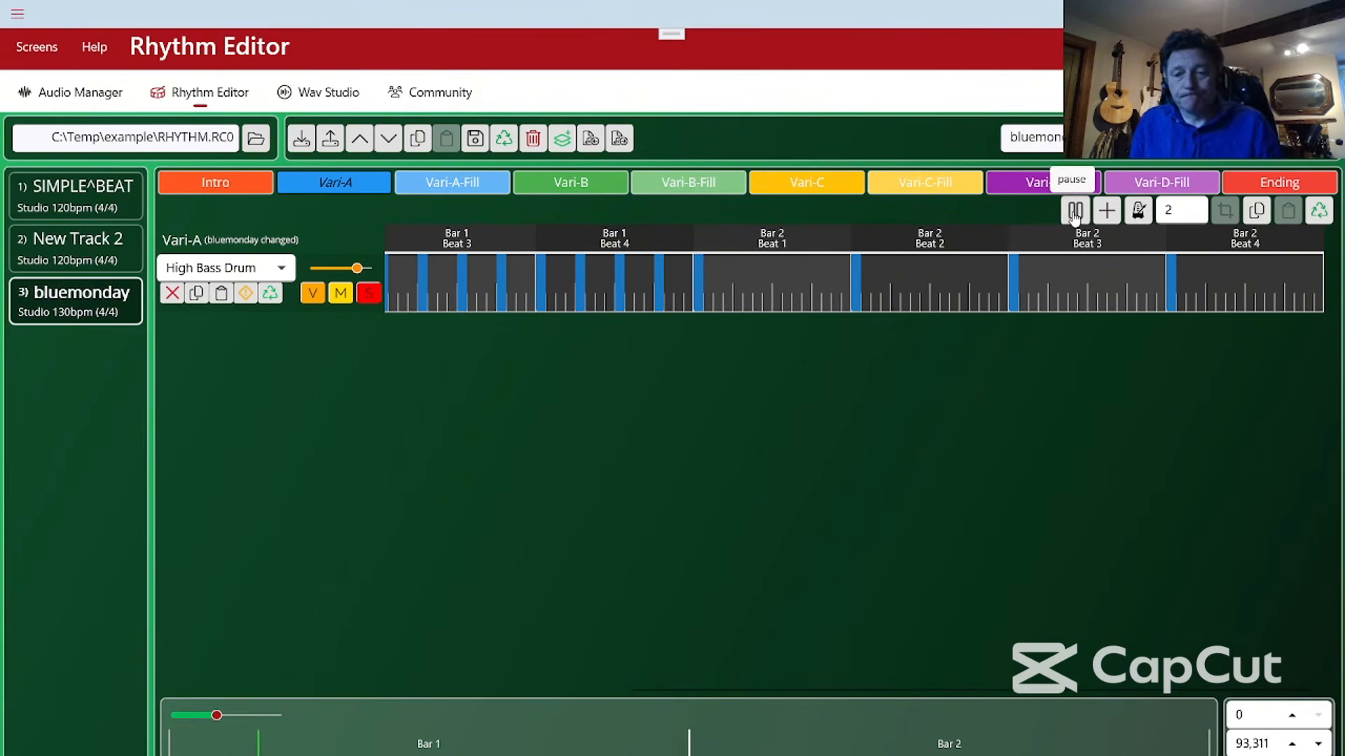
left_click(1073, 214)
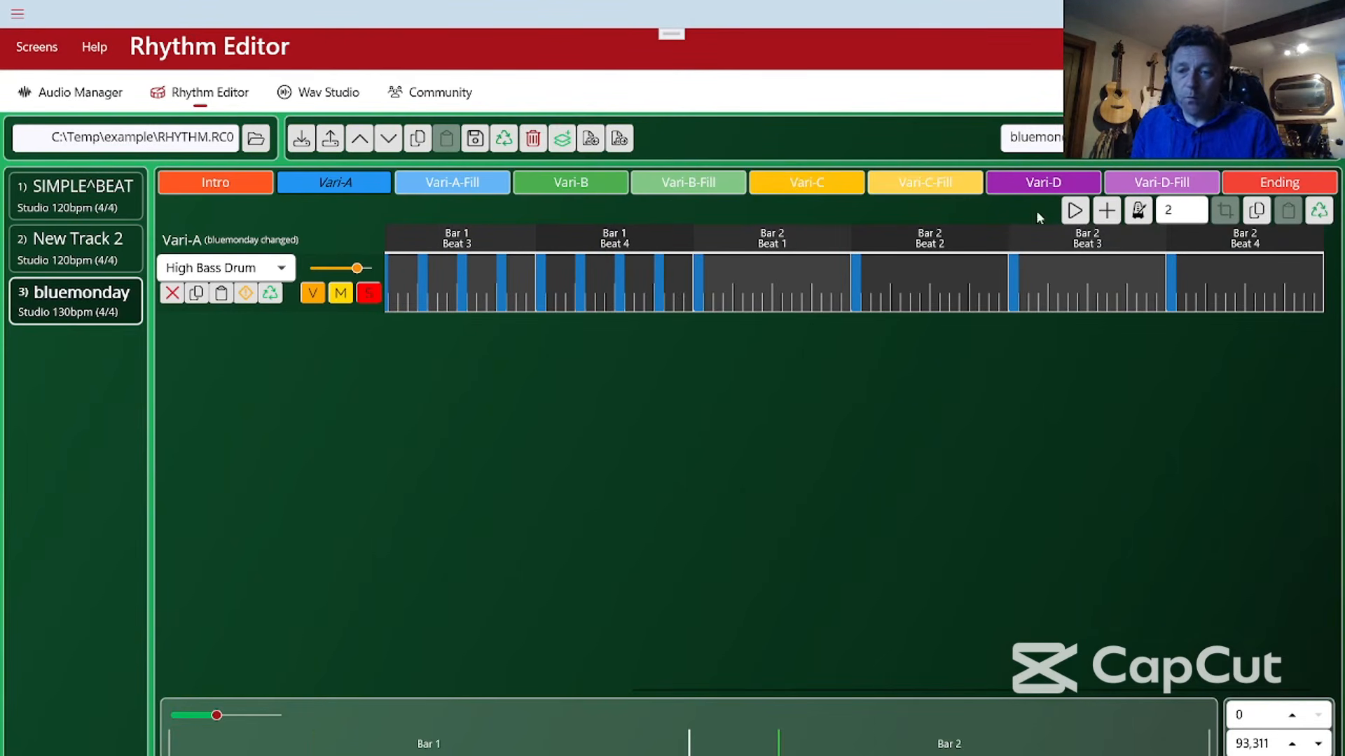
Change the bluemonday track's drum kit to Techno and play Vari-A with it
left_click(1148, 139)
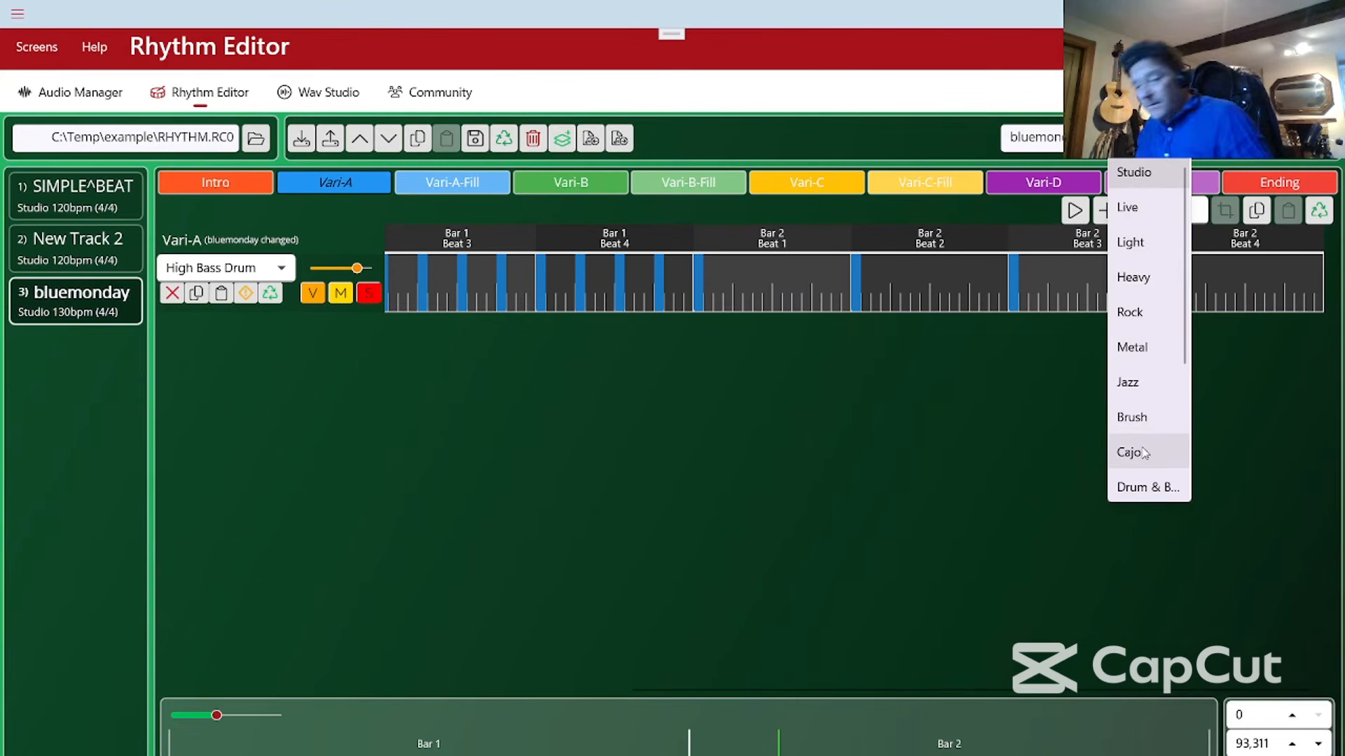
scroll(1140, 446, "down", 3)
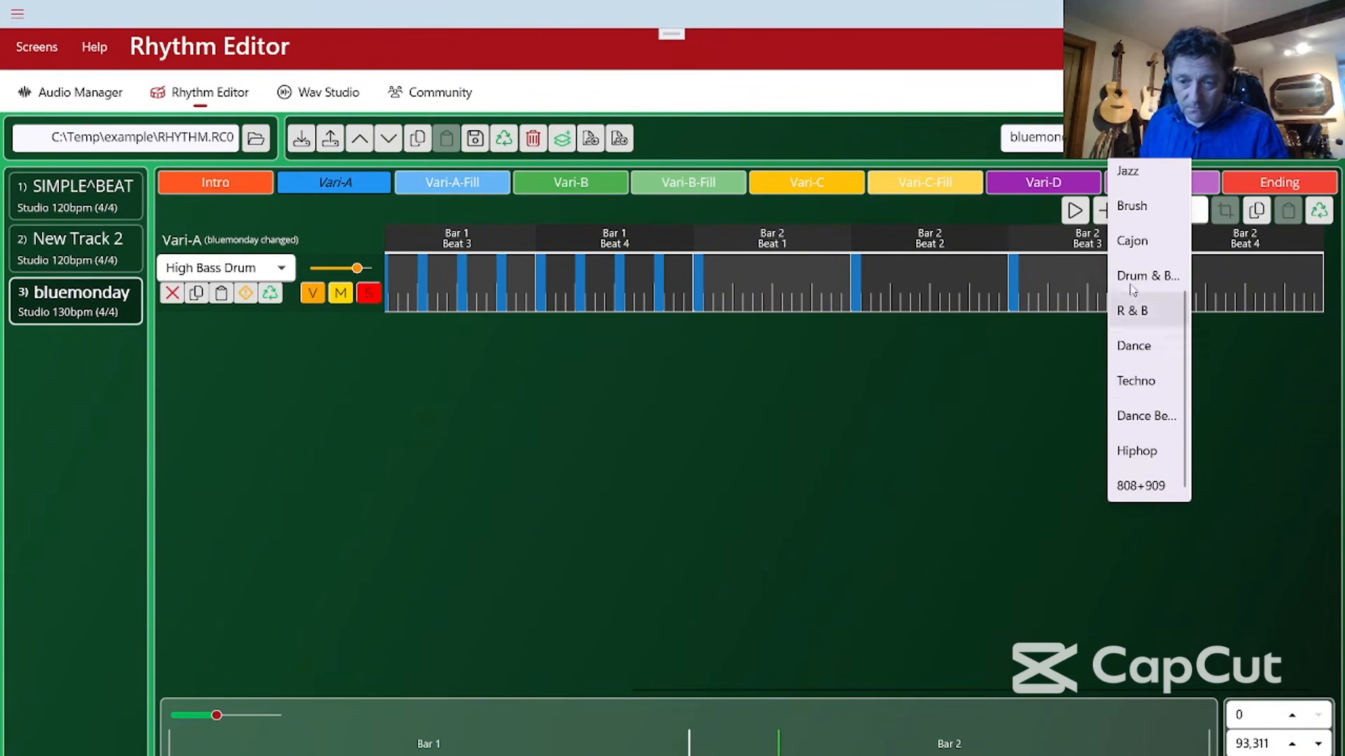
left_click(1133, 384)
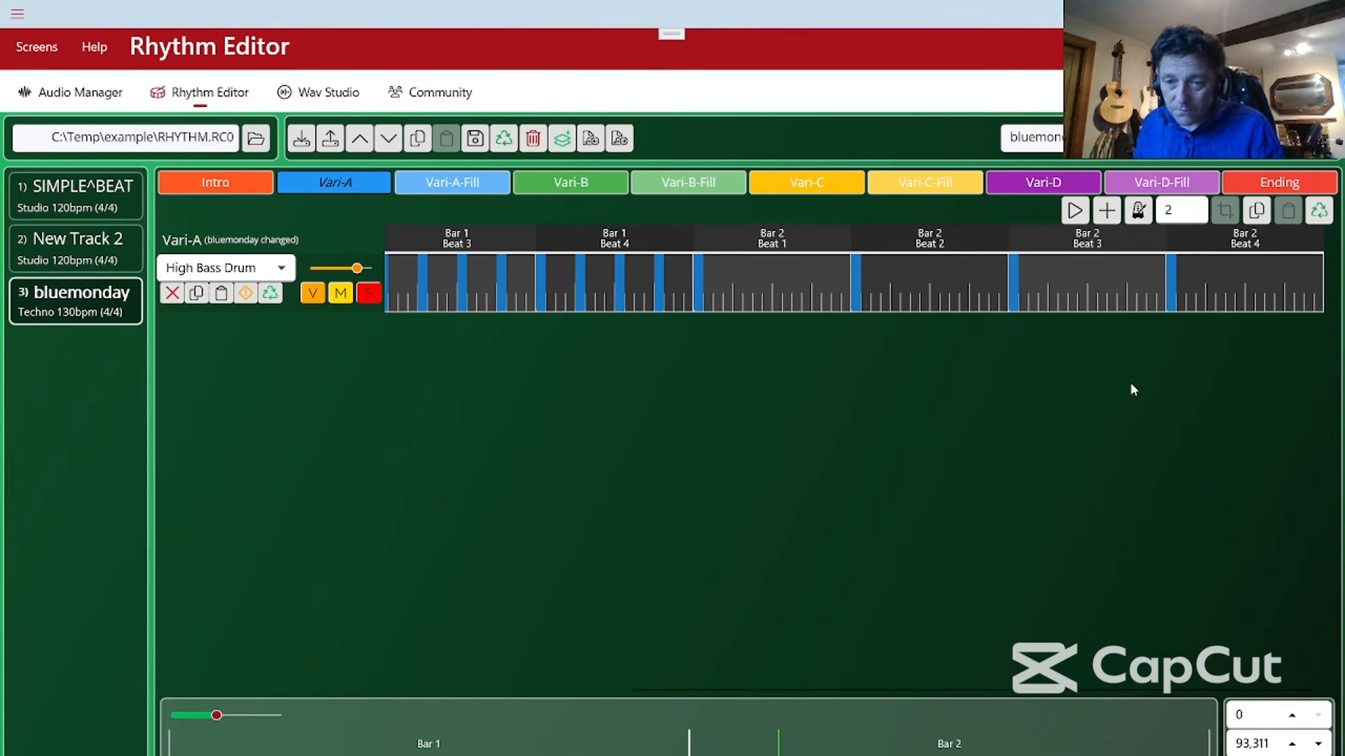
left_click(1075, 212)
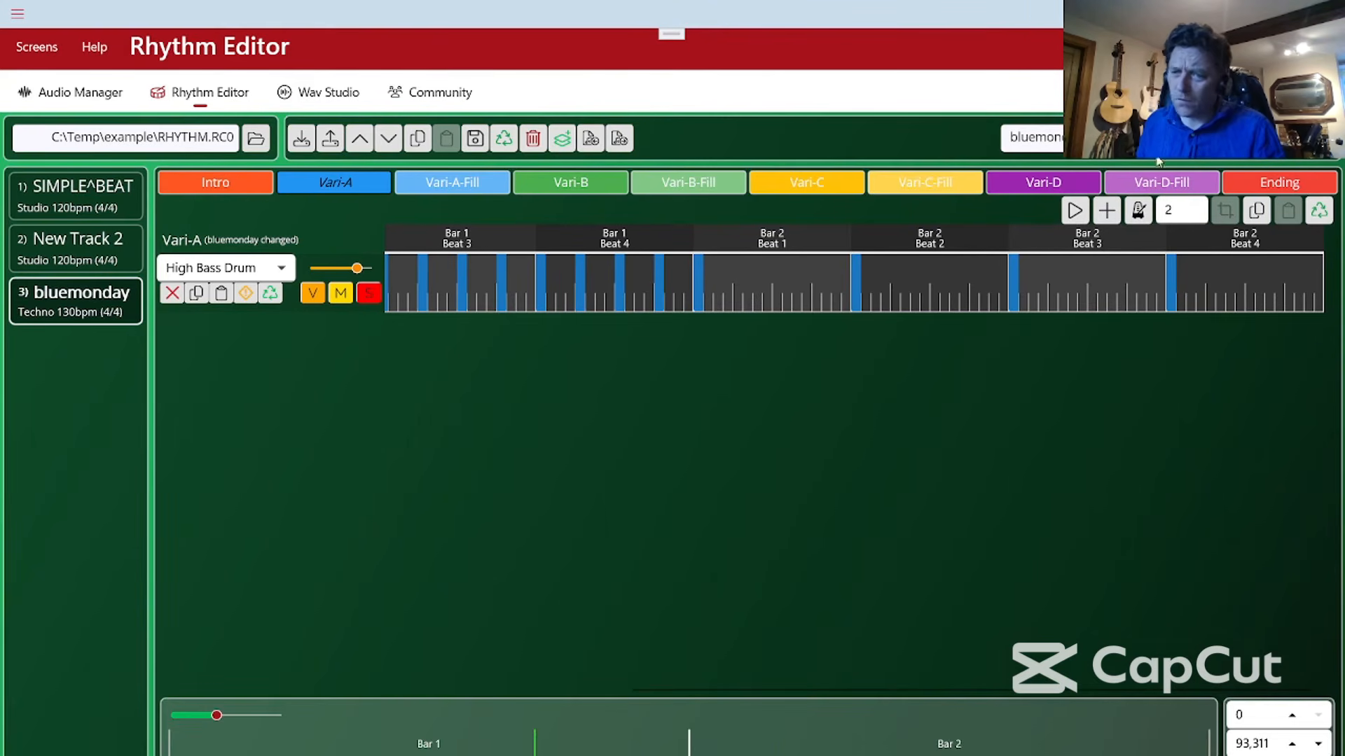
Change the bluemonday track's drum kit to 808+909 and play Vari-A with it
left_click(1148, 137)
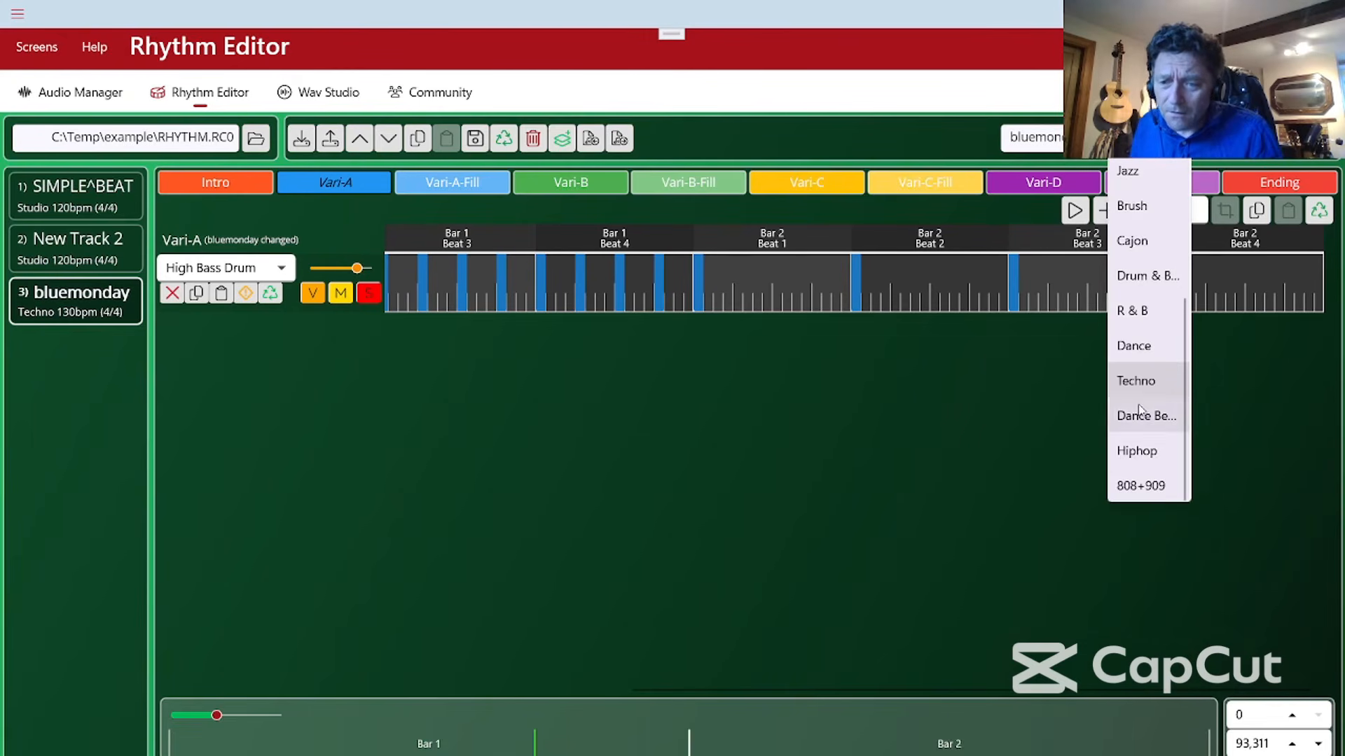
left_click(1133, 483)
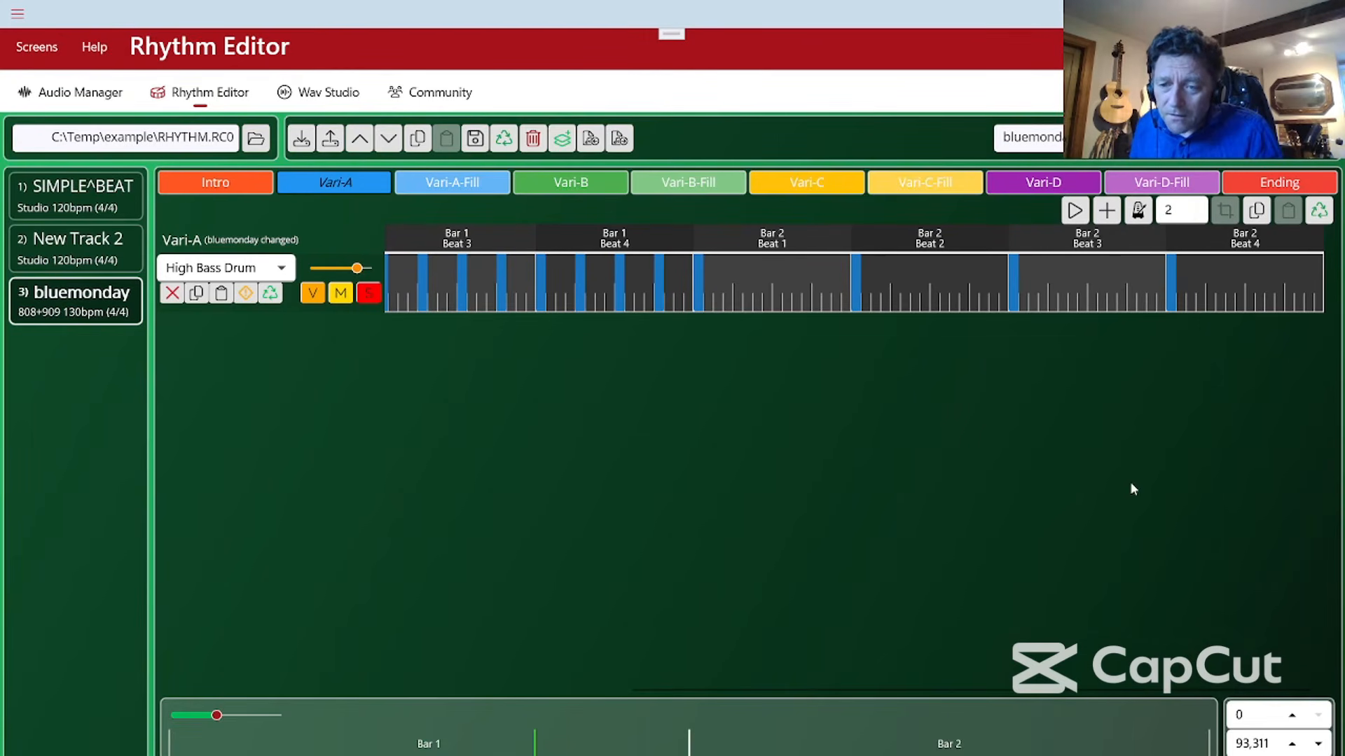
left_click(1075, 210)
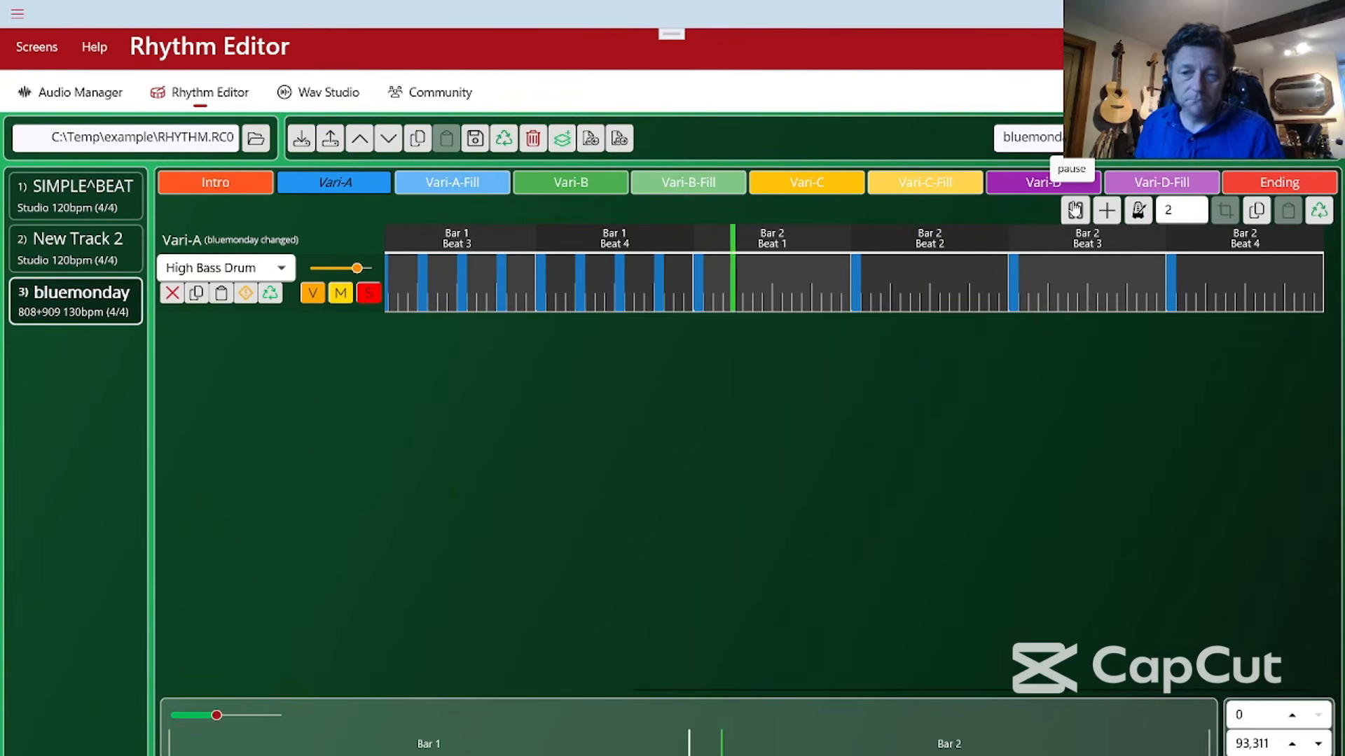
left_click(1075, 211)
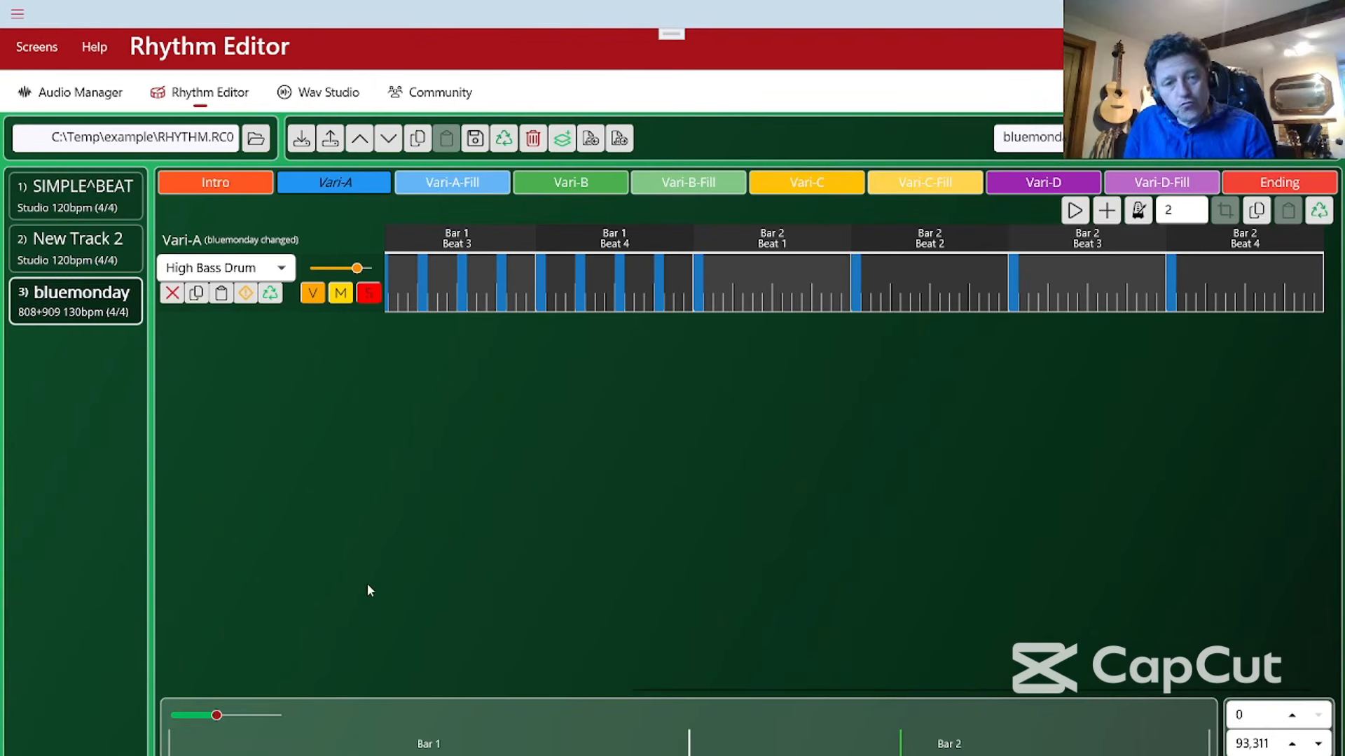
In the bluemonday track's Vari-B section, select bar 17 beats 1 to 4 and copy them
left_click(560, 183)
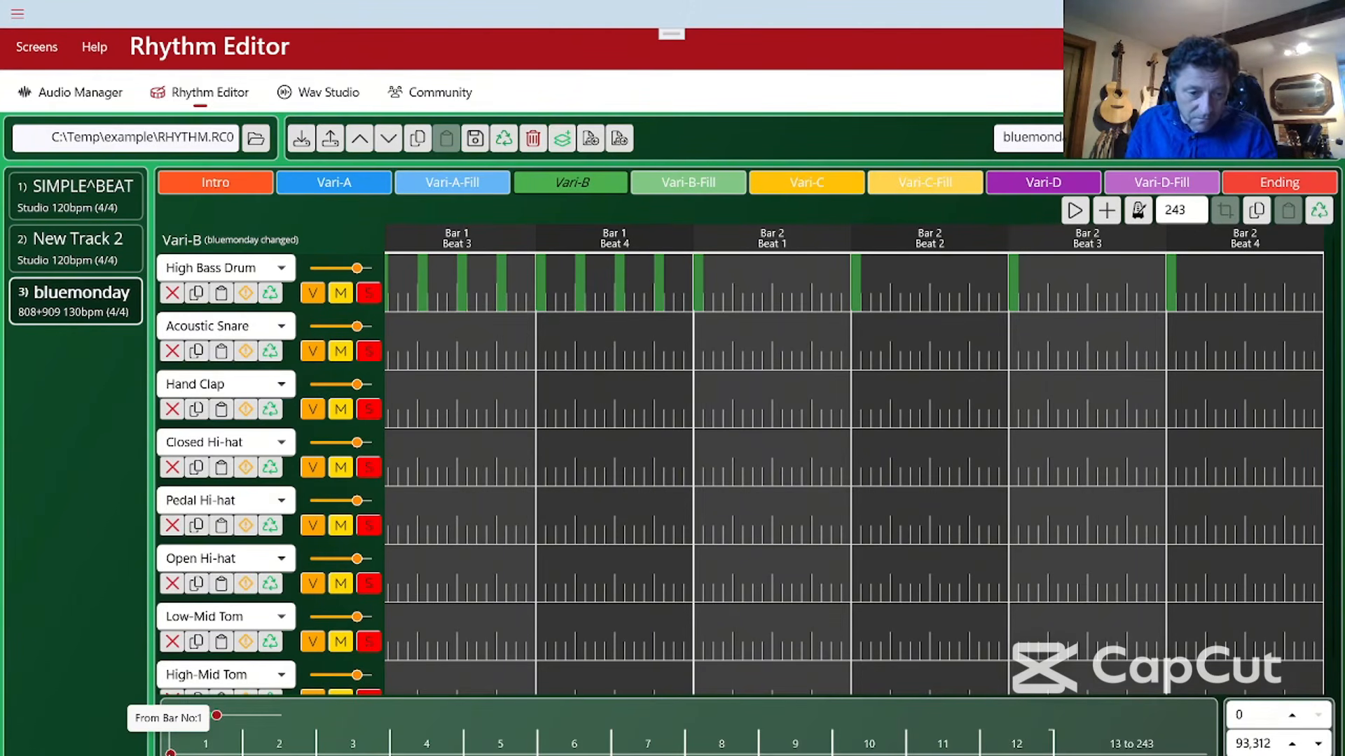
left_click_drag(171, 753, 229, 753)
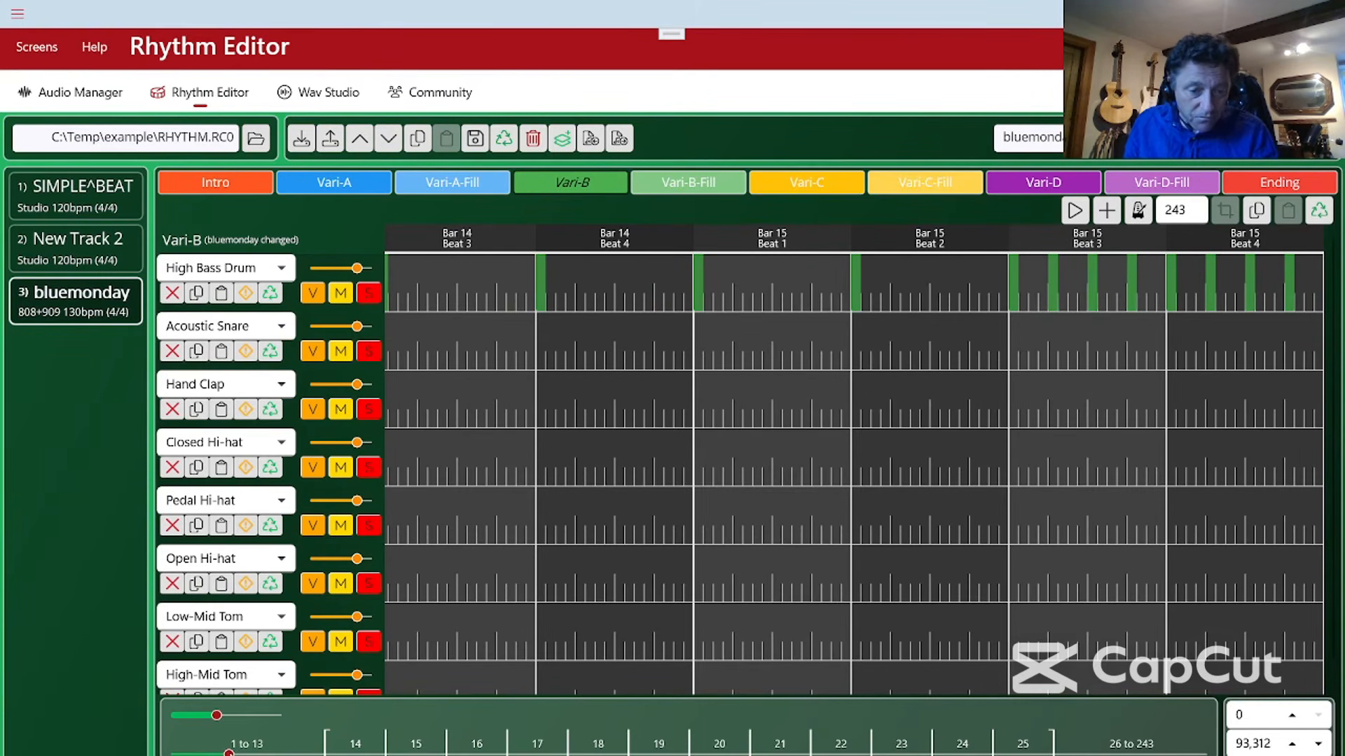
scroll(763, 406, "right", 3)
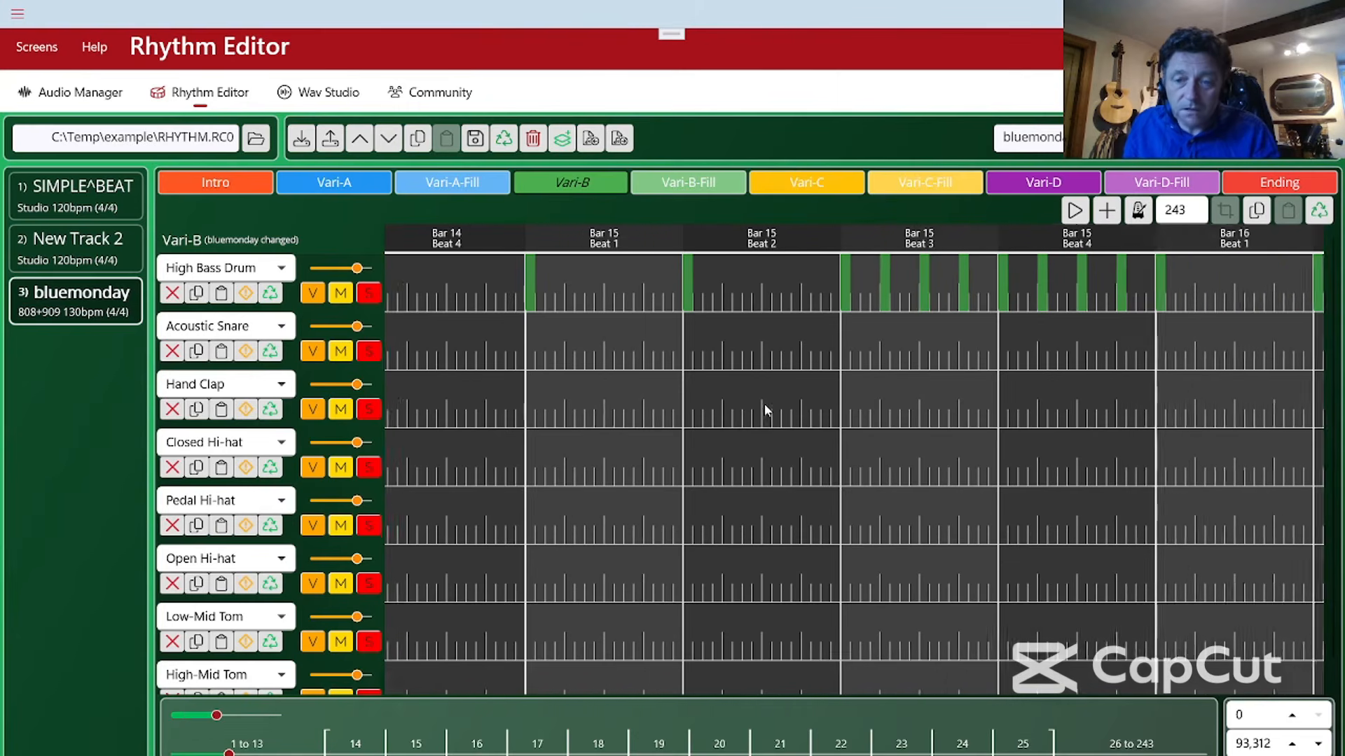
scroll(763, 409, "right", 10)
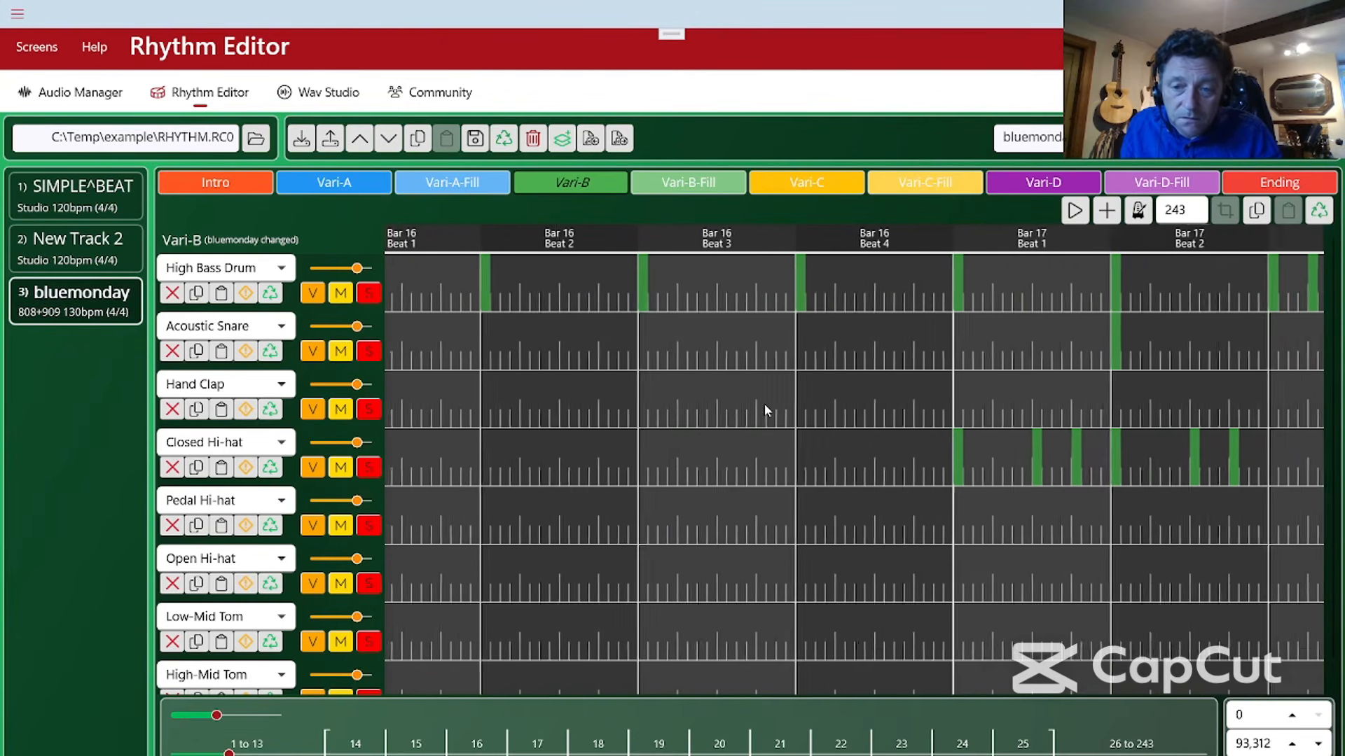
scroll(763, 406, "right", 6)
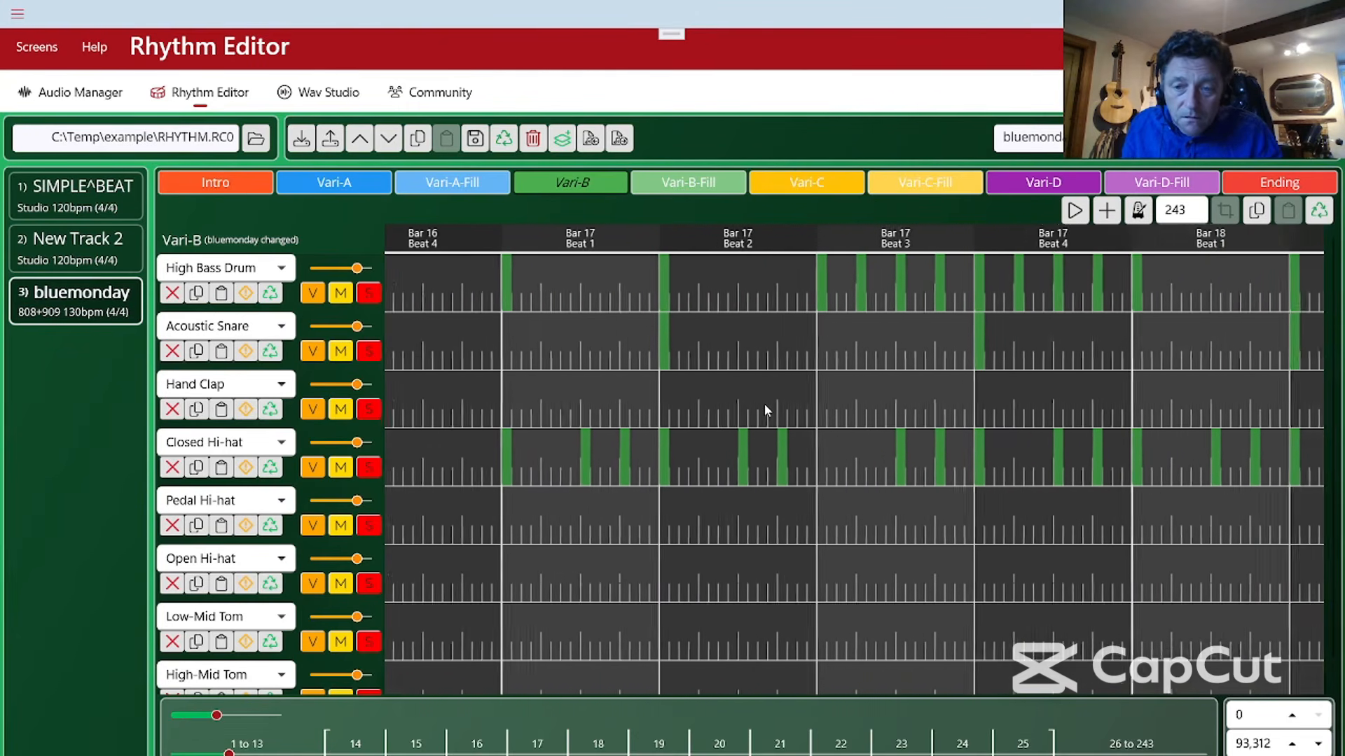
scroll(763, 403, "left", 1)
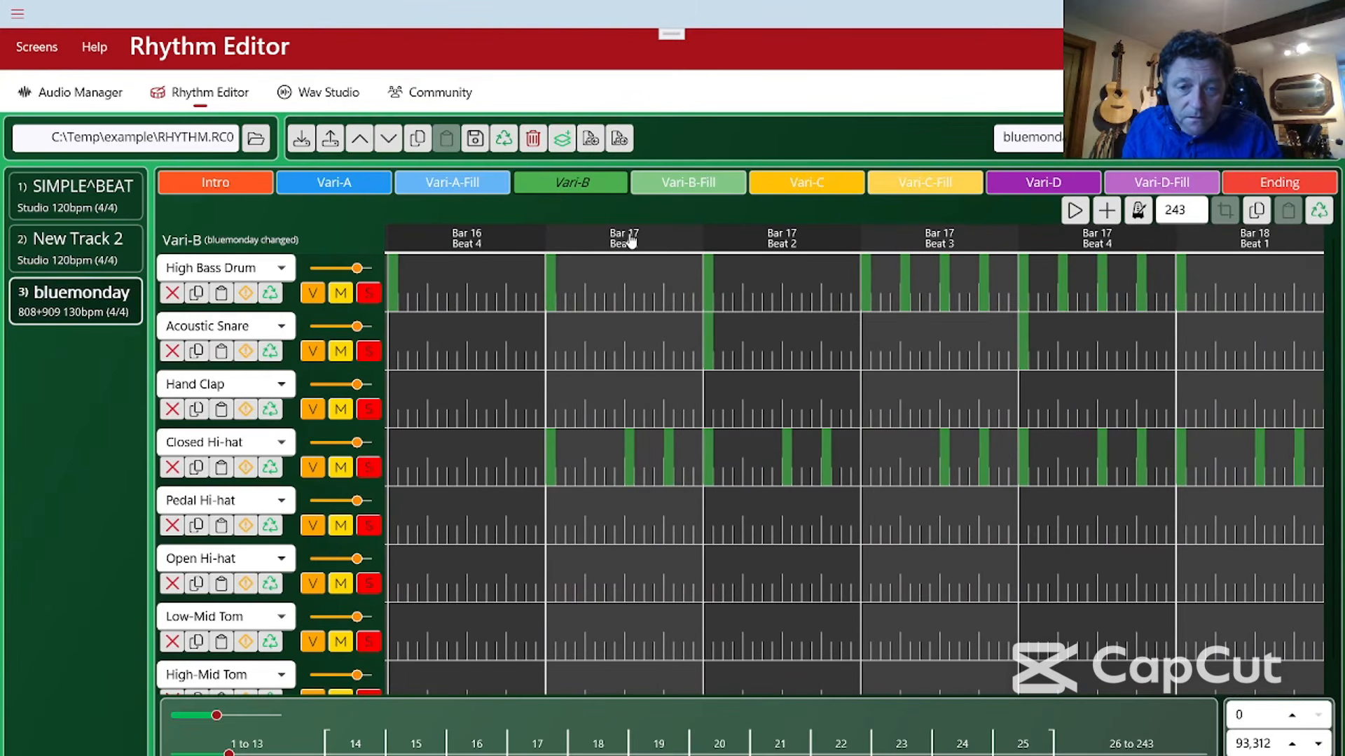
left_click(631, 240)
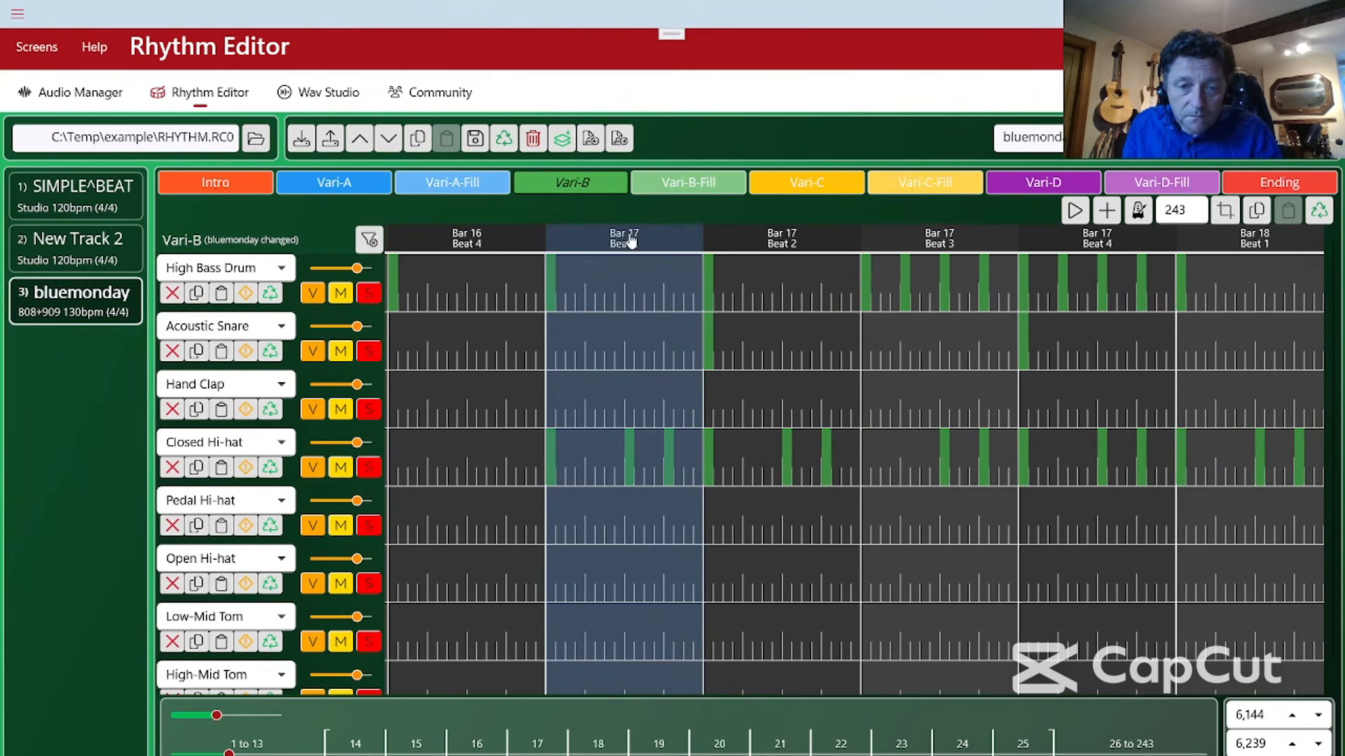
left_click(1105, 242, "shift")
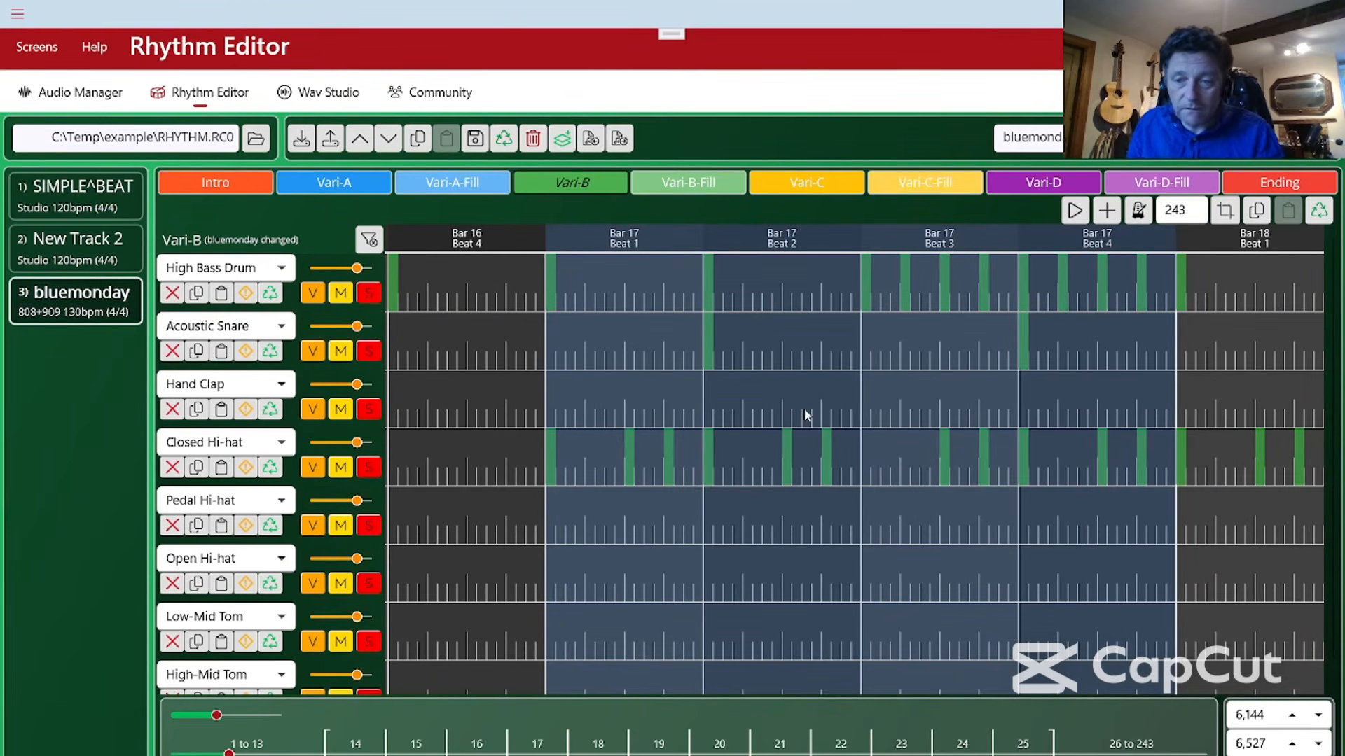
left_click(1258, 212)
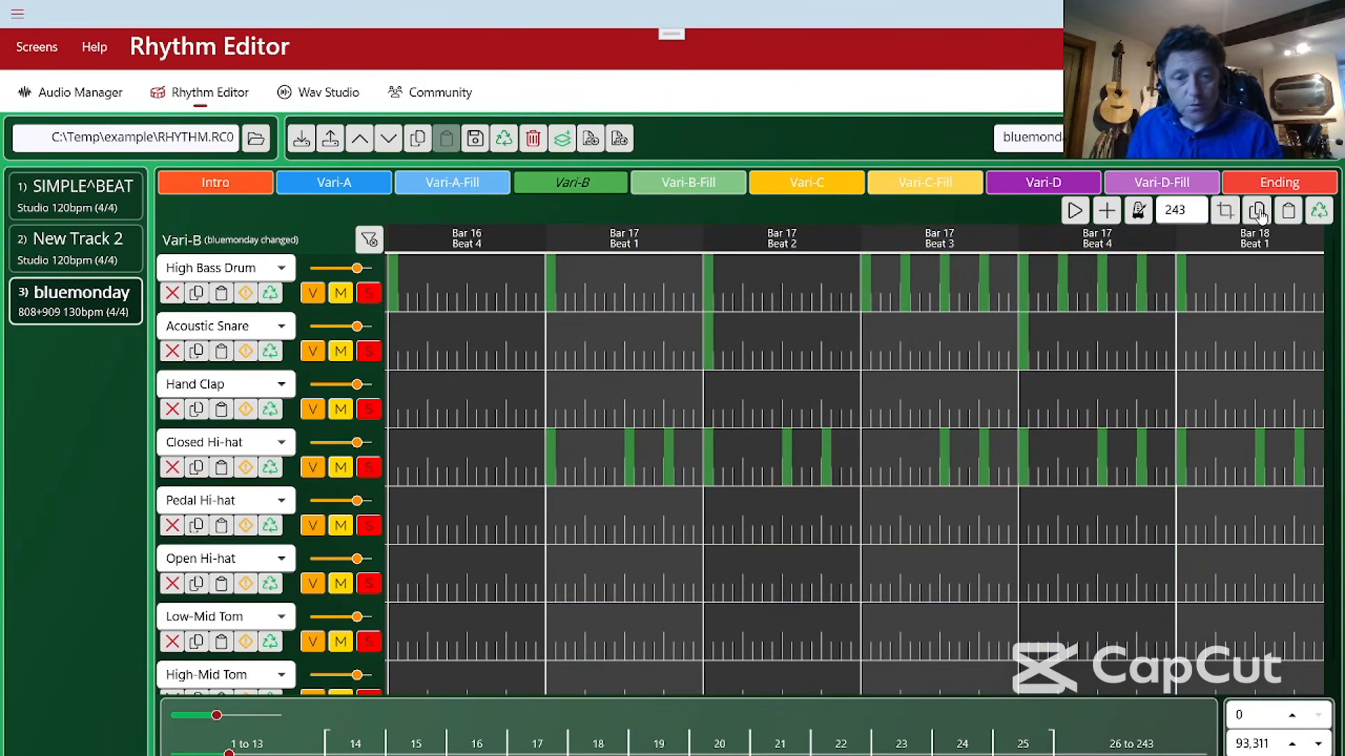
Replace Vari-A-Fill's High Bass Drum pattern in bar 1, beats 1 to 4, with the copied bar and play the fill
left_click(451, 186)
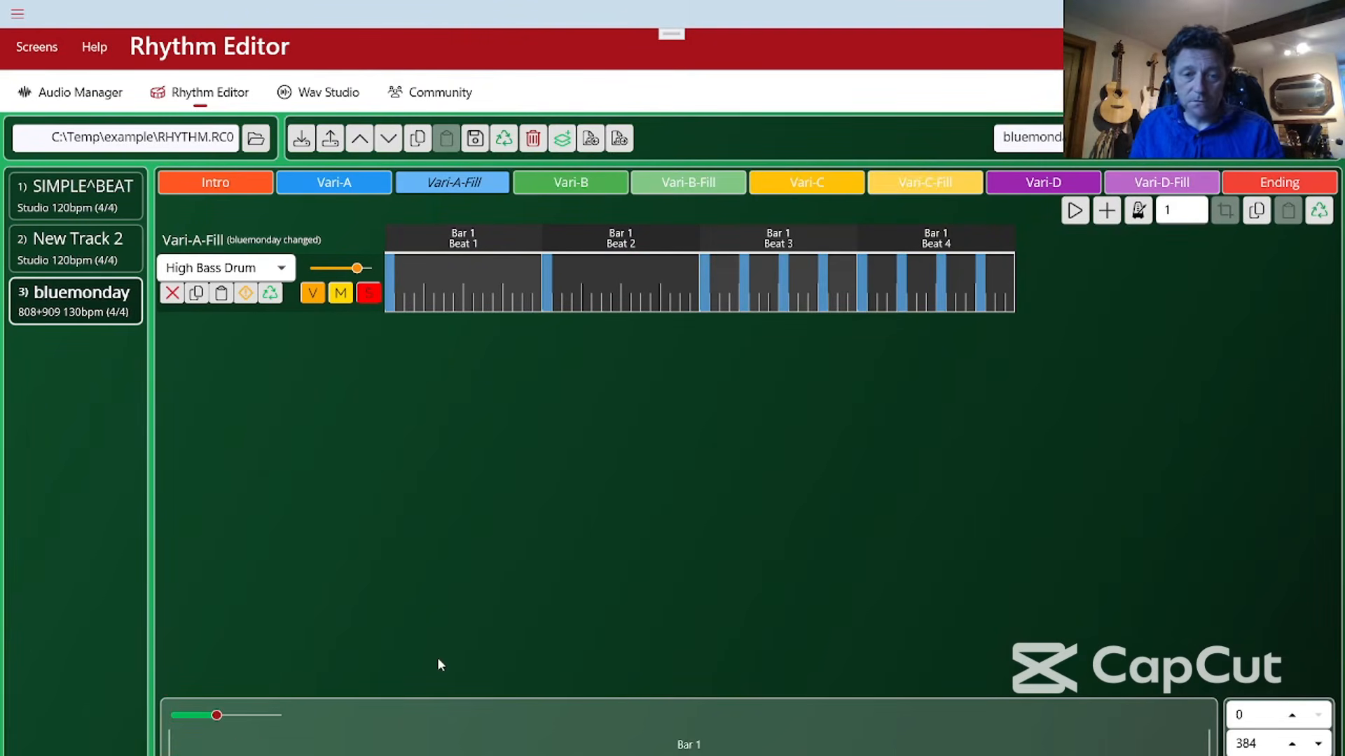
left_click(245, 297)
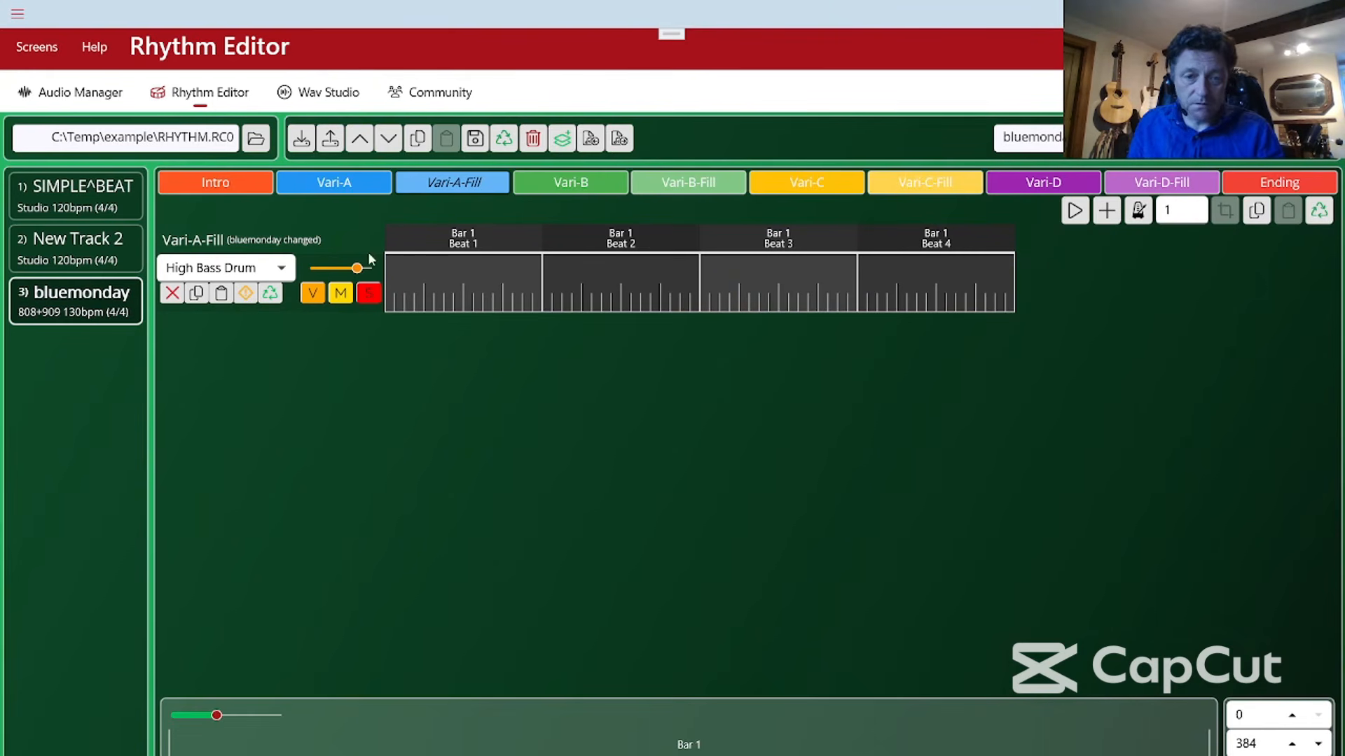
left_click(438, 243)
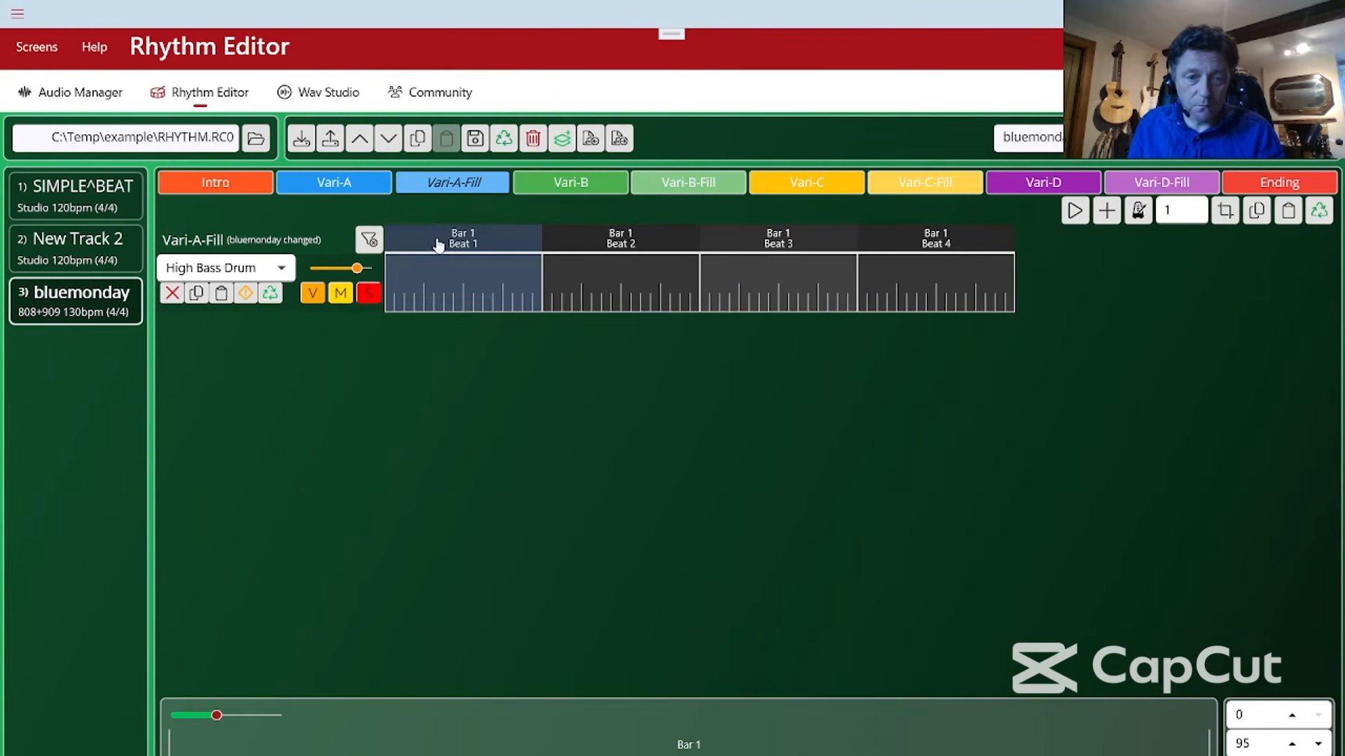
left_click(900, 246, "shift")
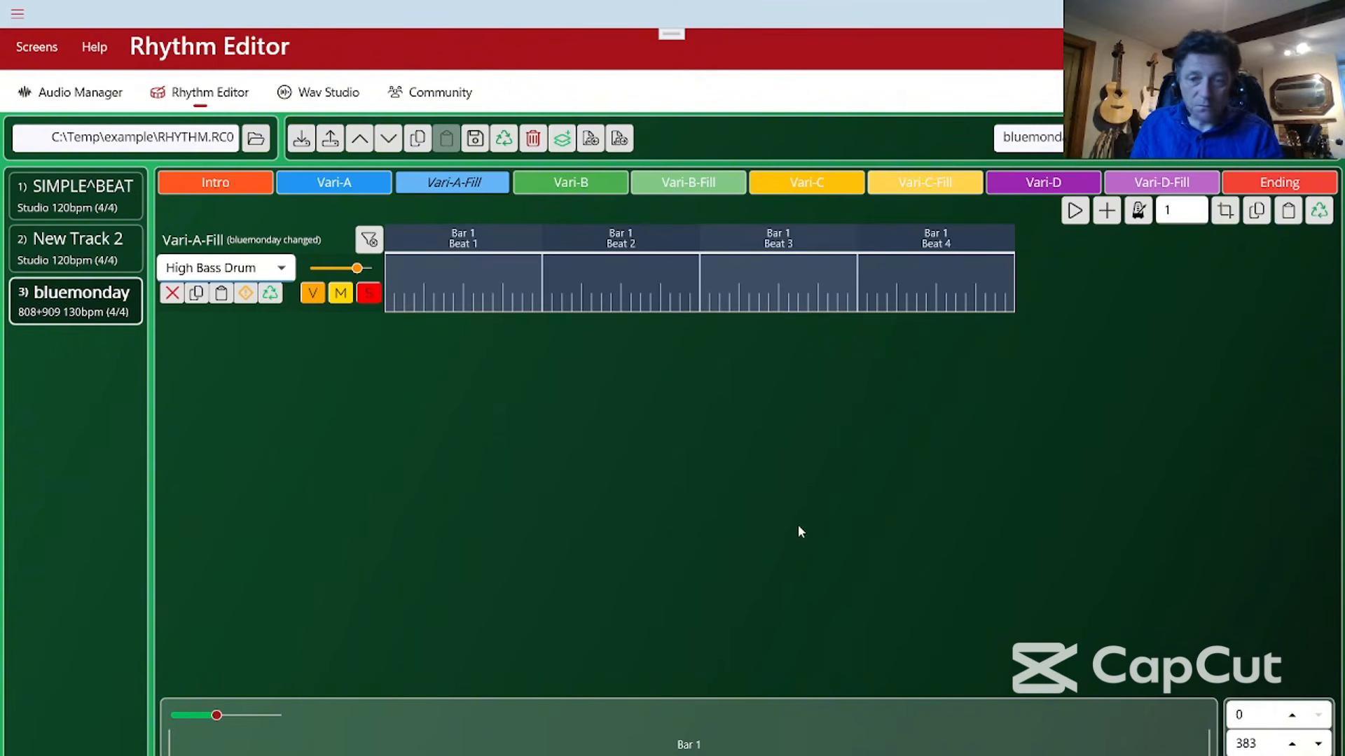
left_click(1287, 214)
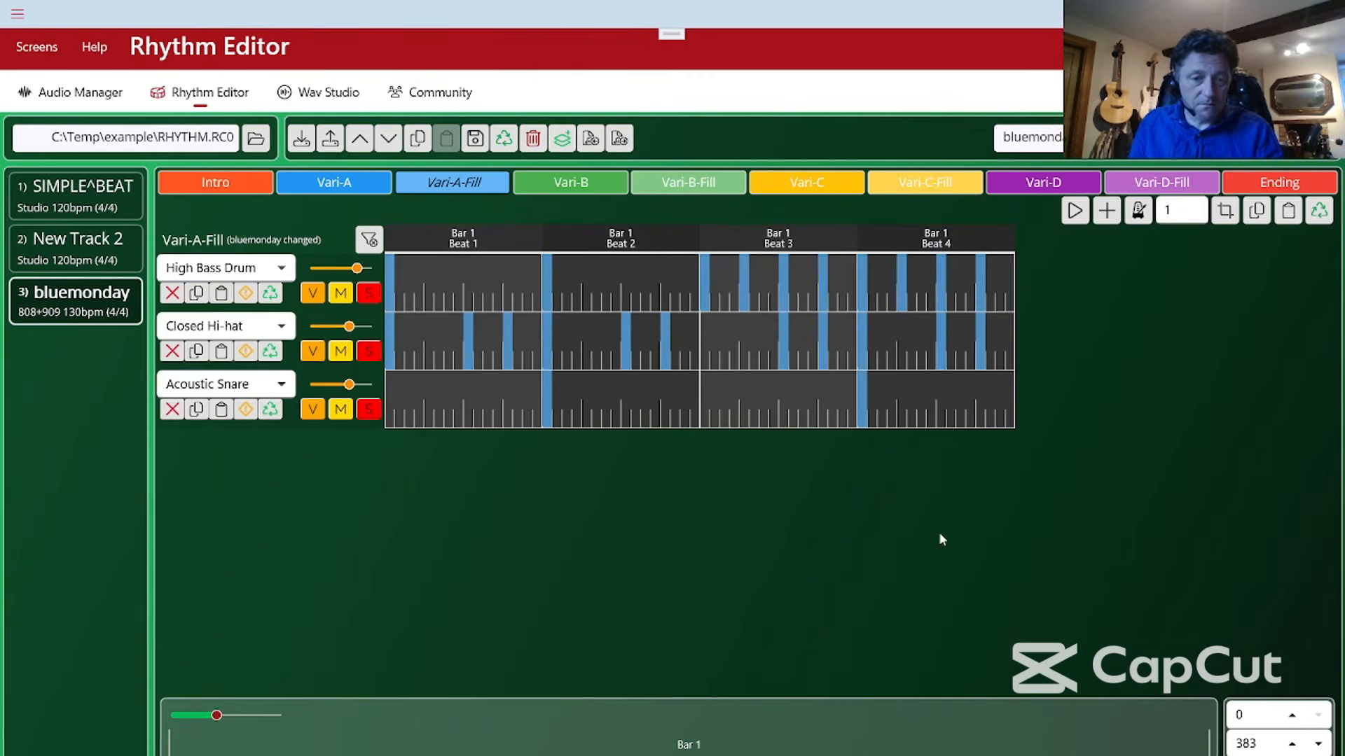
left_click(1074, 212)
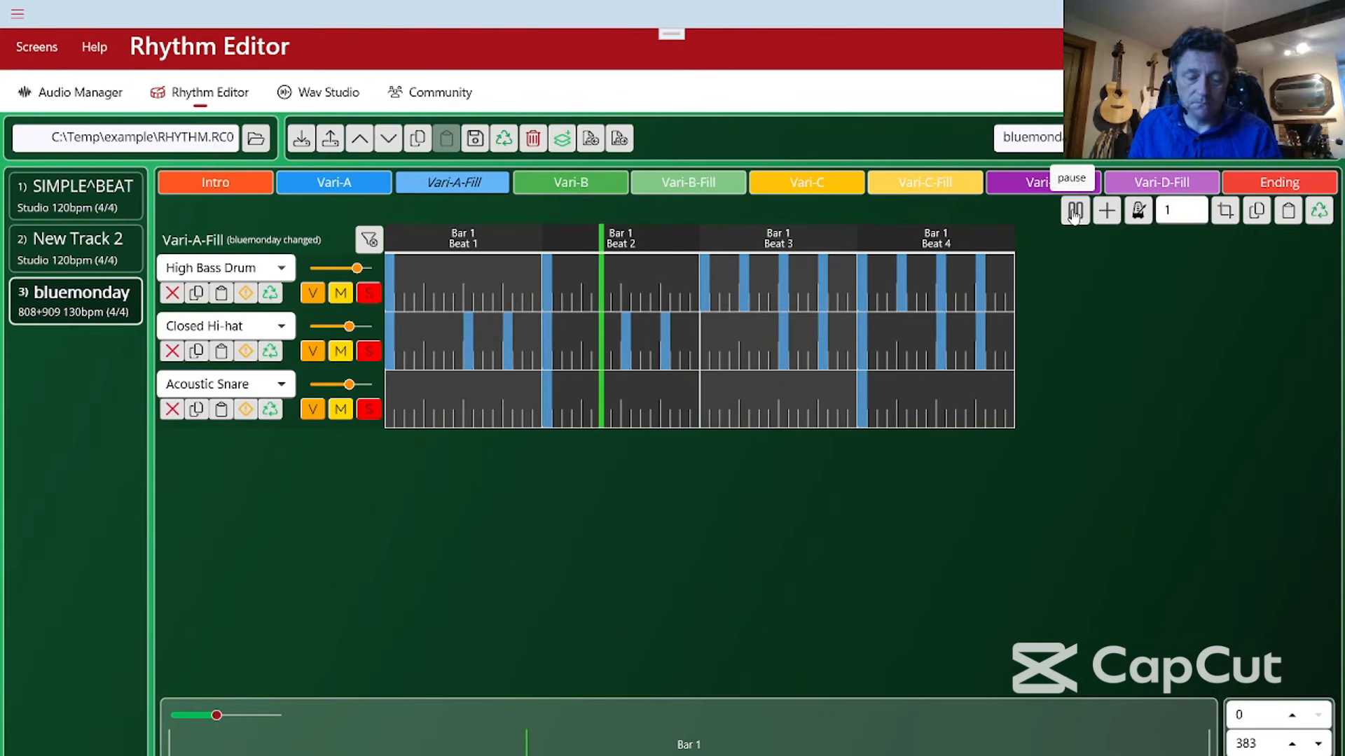
left_click(1074, 211)
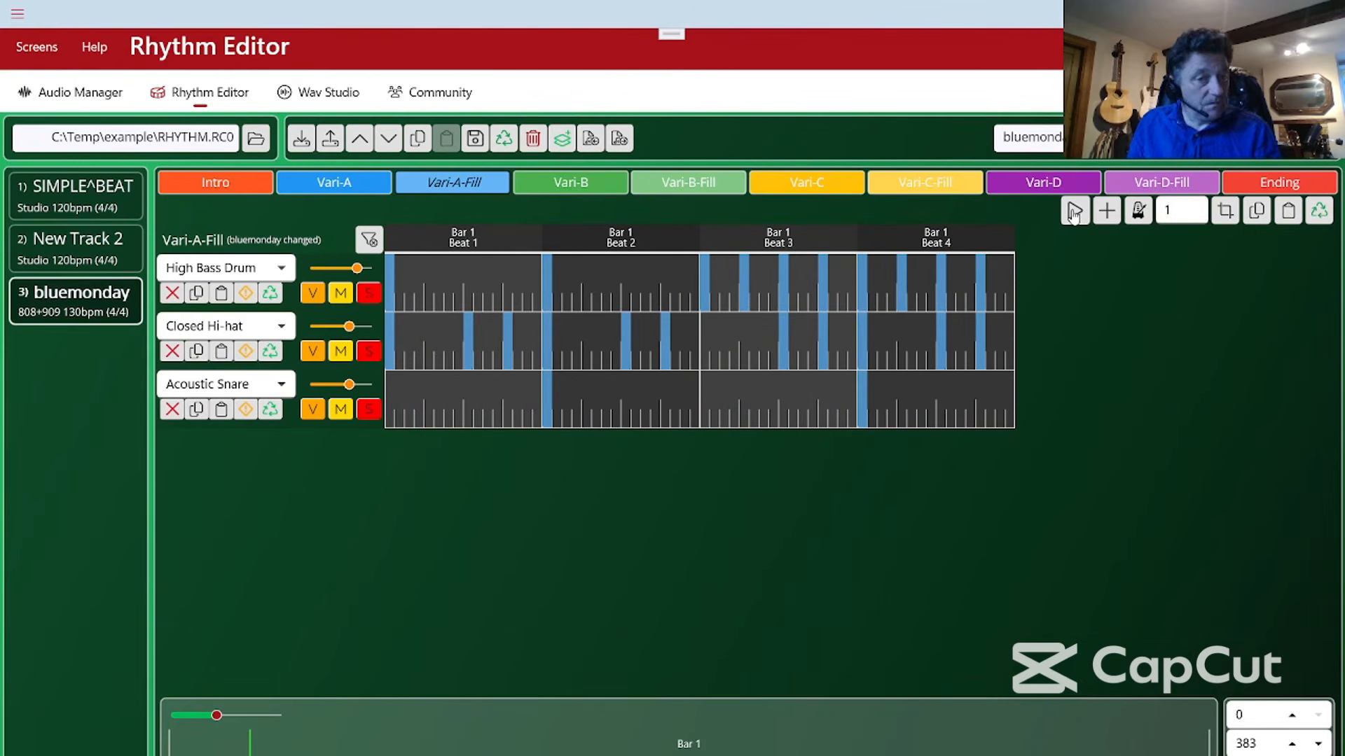
Crop Vari-B to the range from bar 18 beat 1 to bar 19 beat 4 and play it
left_click(570, 181)
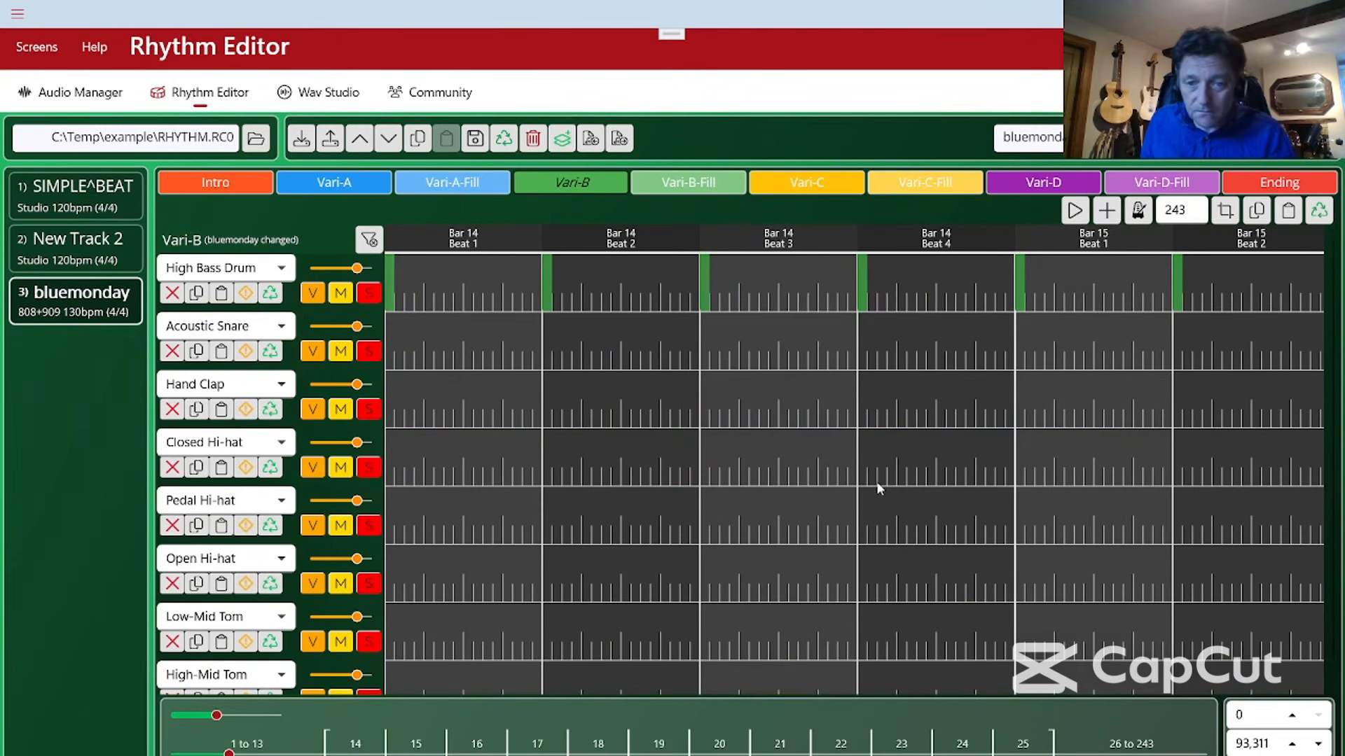
scroll(878, 484, "right", 19)
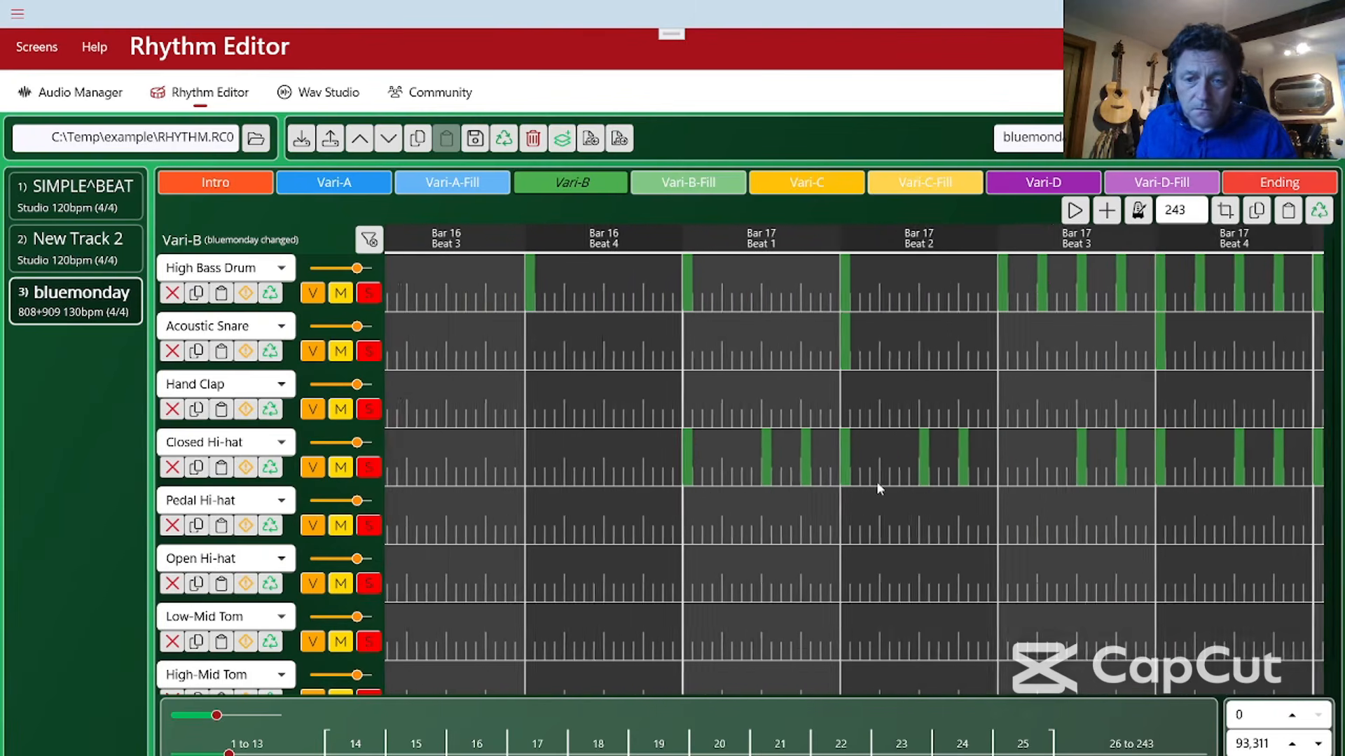
scroll(876, 481, "right", 10)
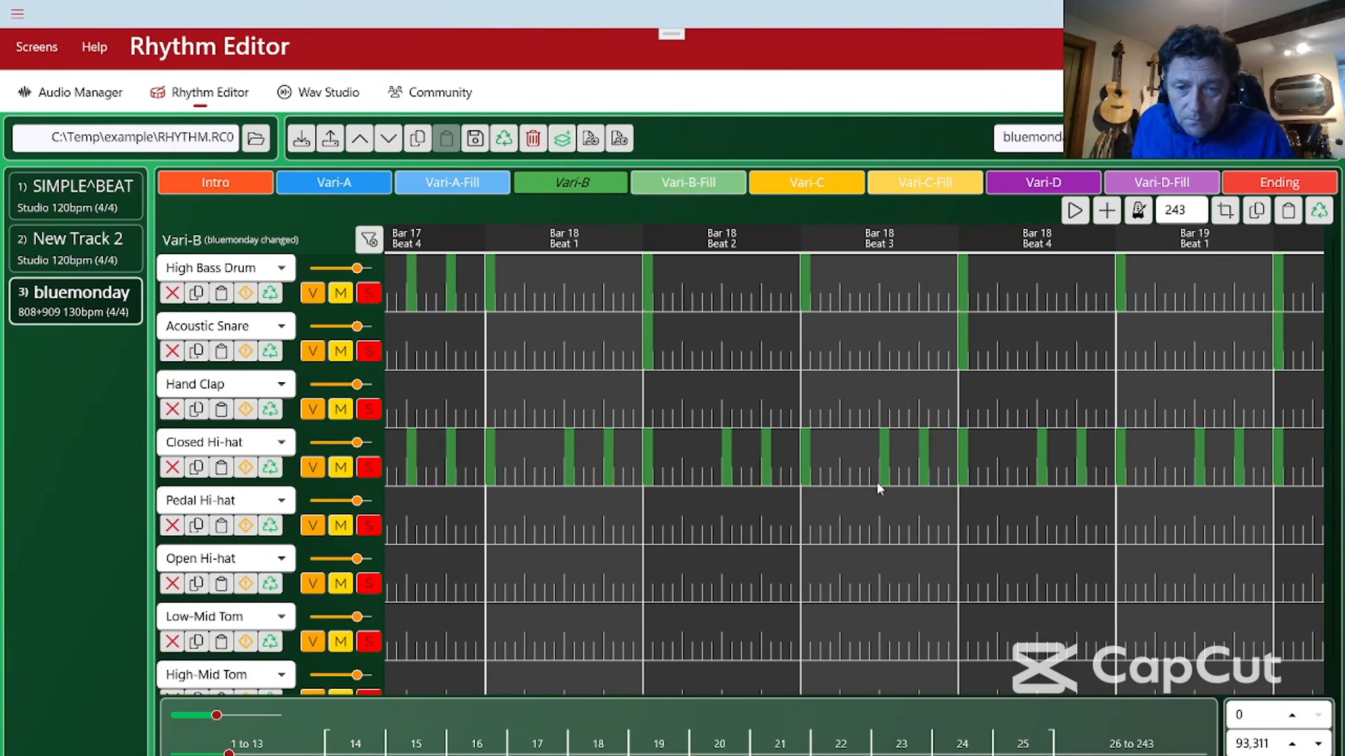
scroll(876, 481, "left", 1)
left_click(594, 240)
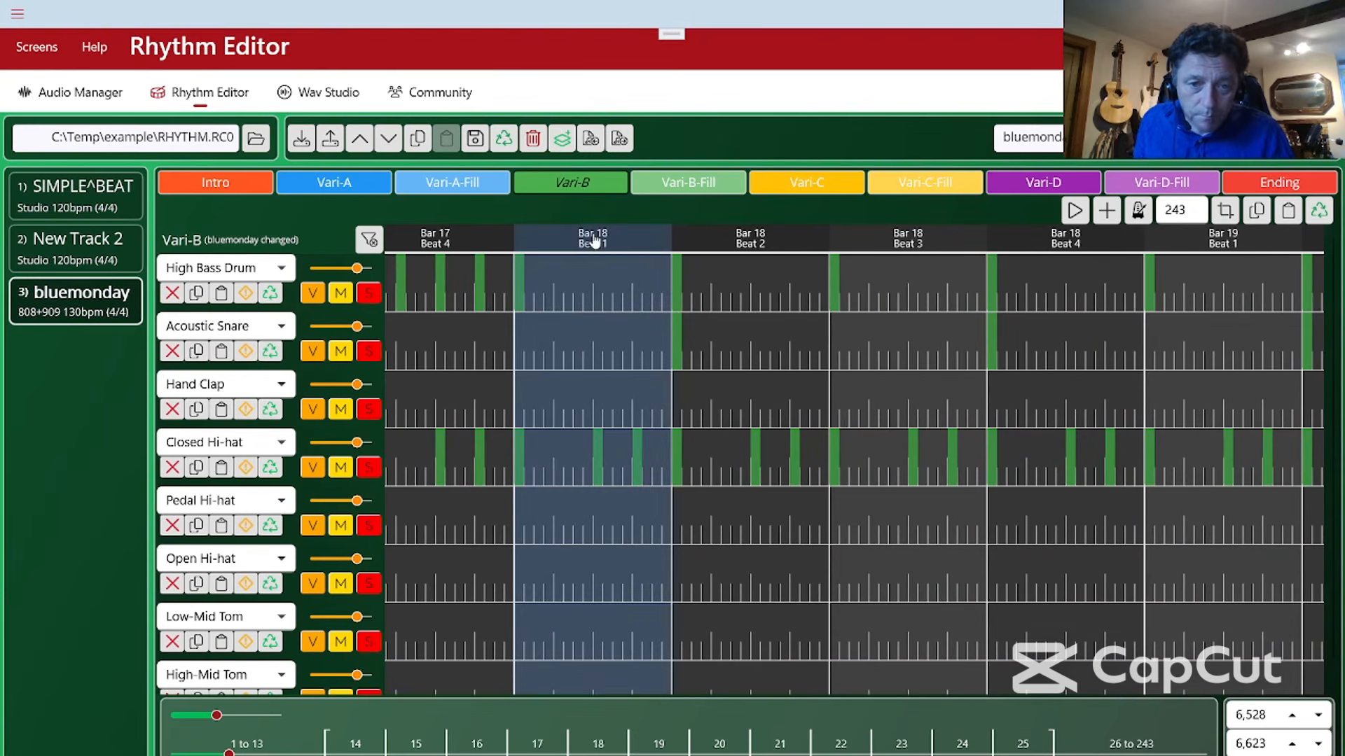
scroll(913, 284, "right", 2)
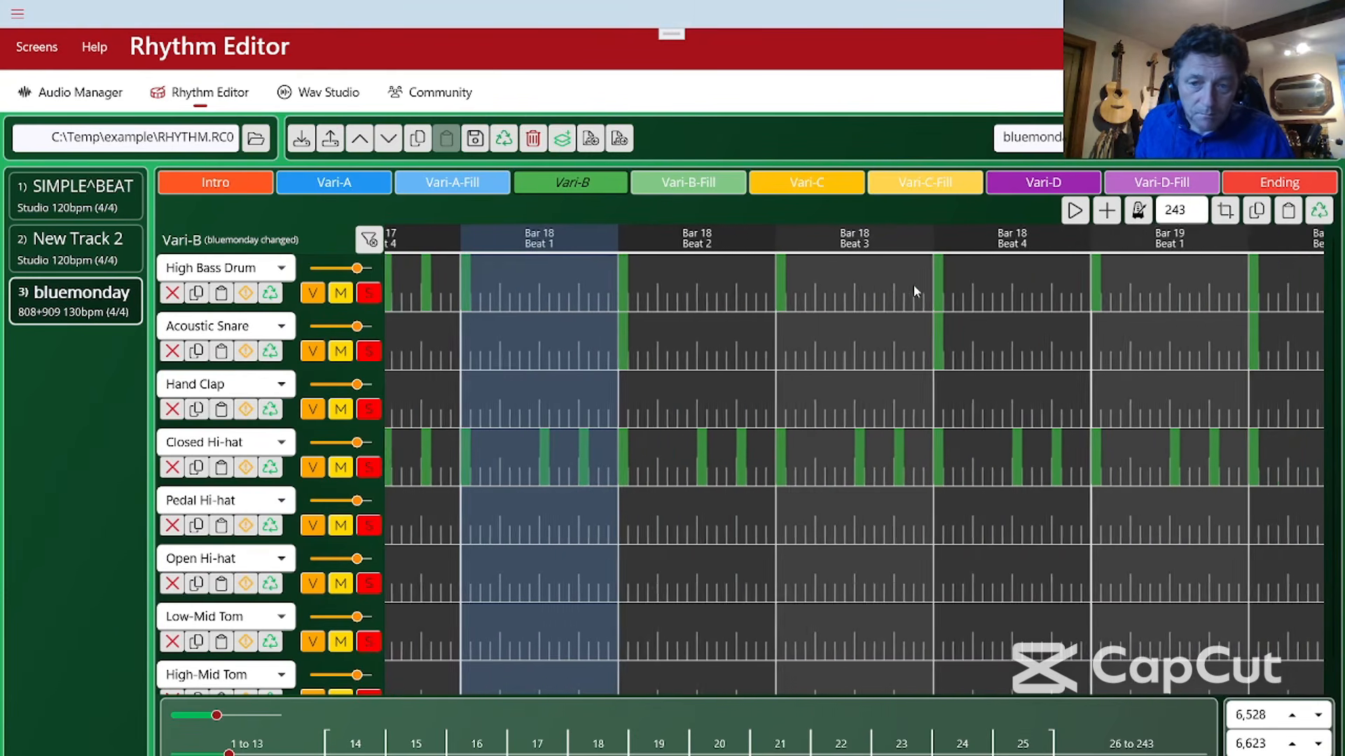
scroll(914, 284, "right", 9)
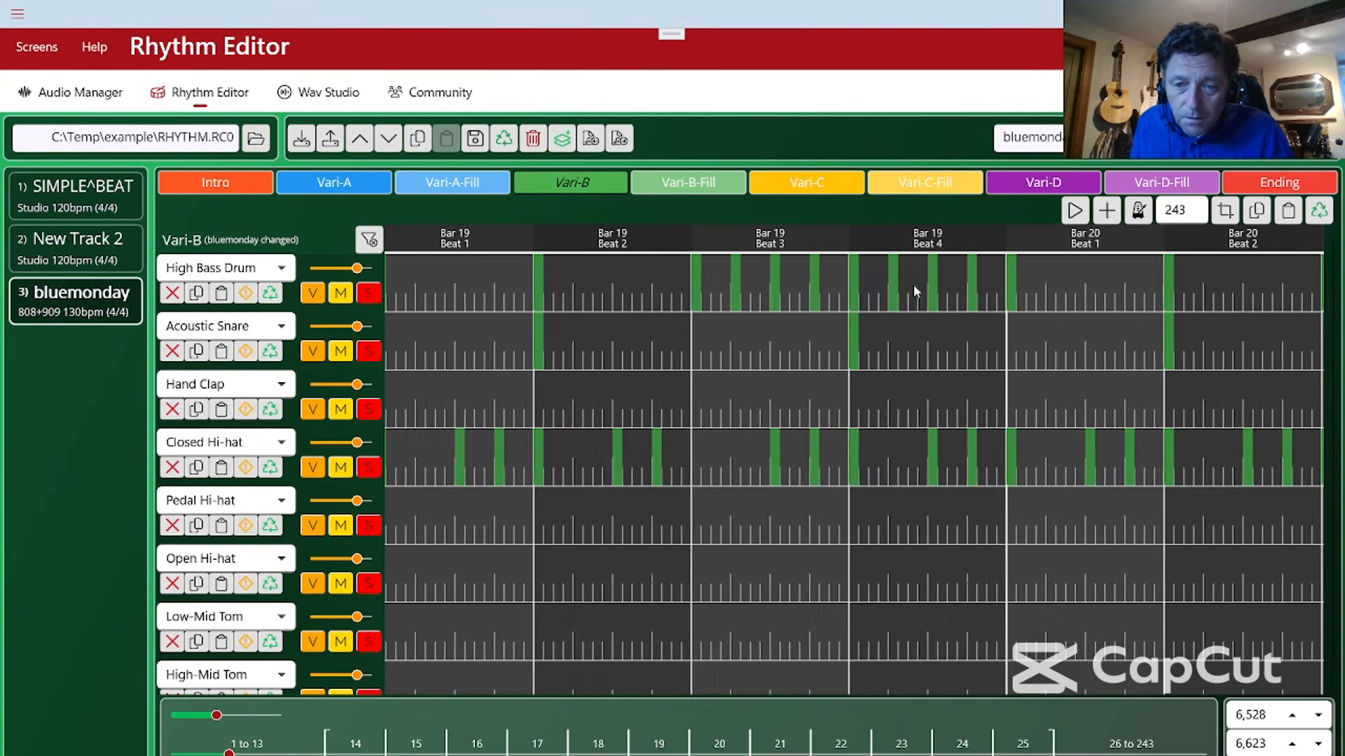
left_click(939, 240, "shift")
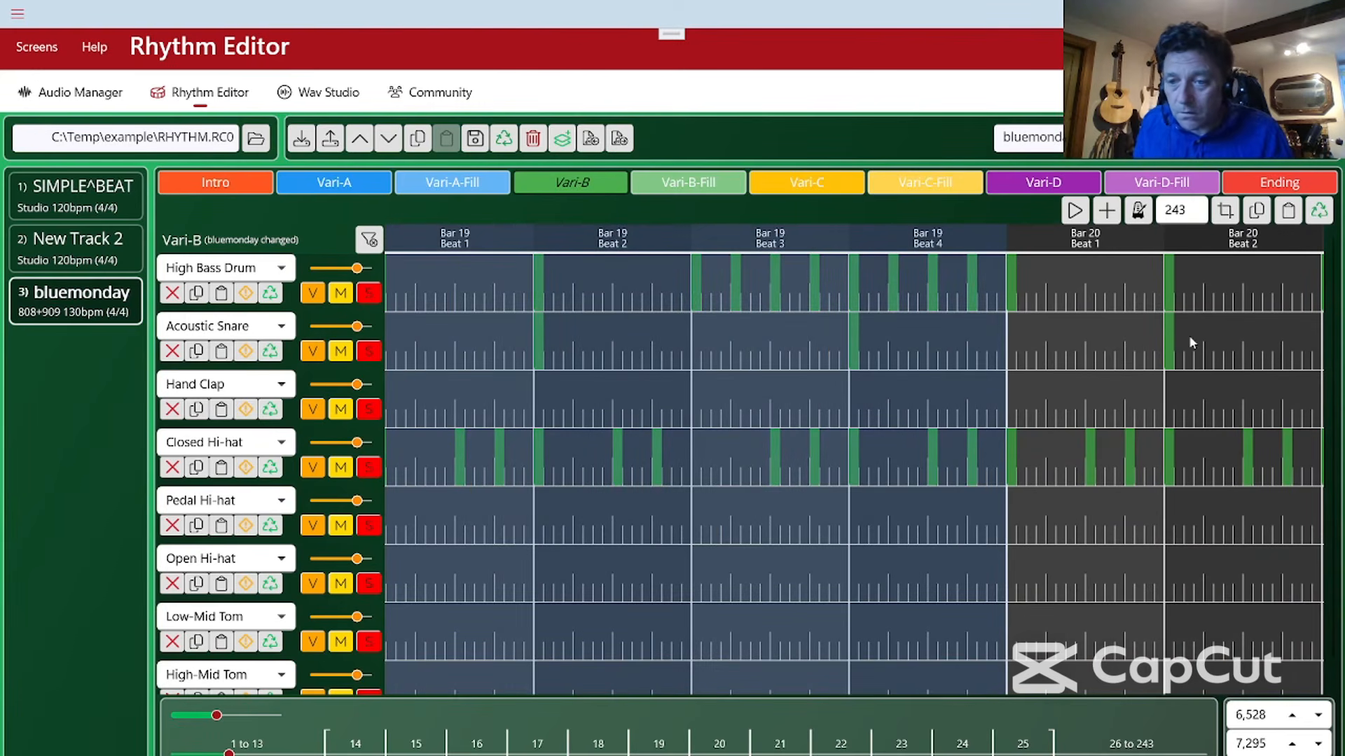
left_click(1226, 215)
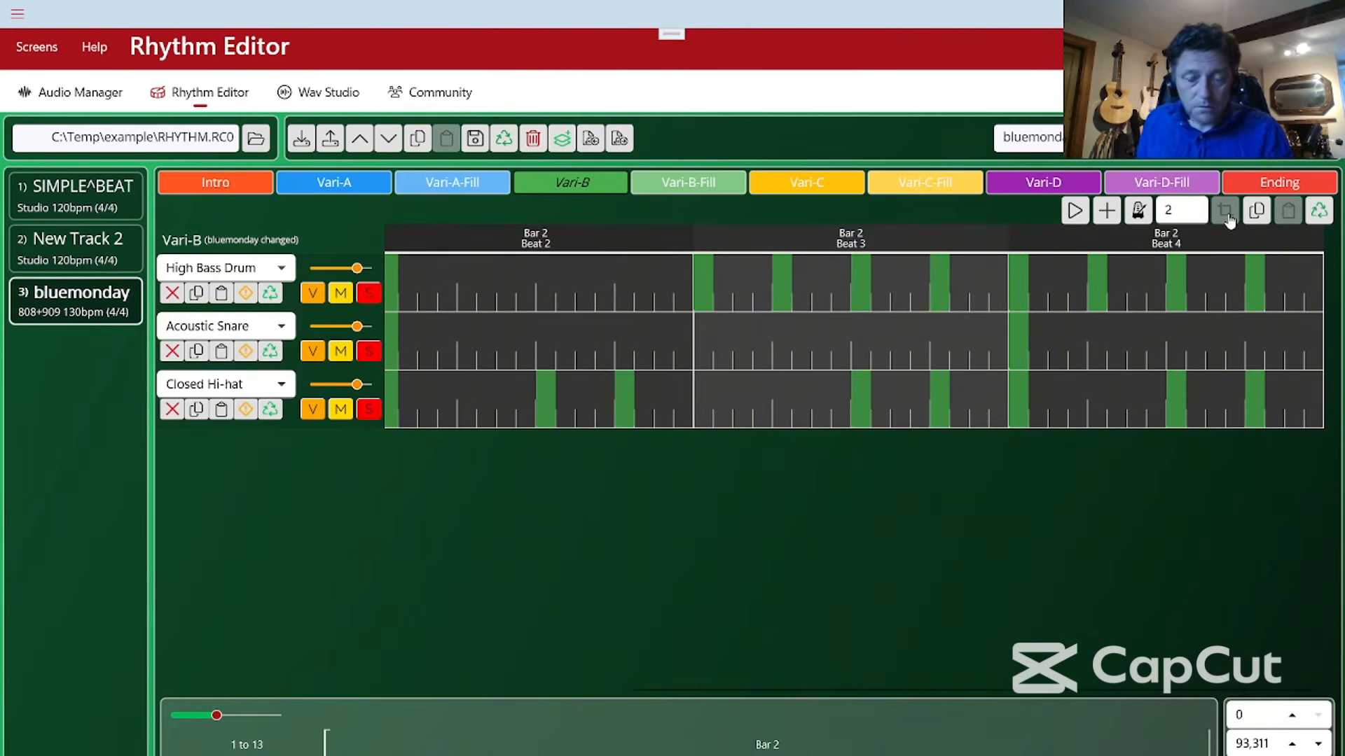
left_click(1075, 211)
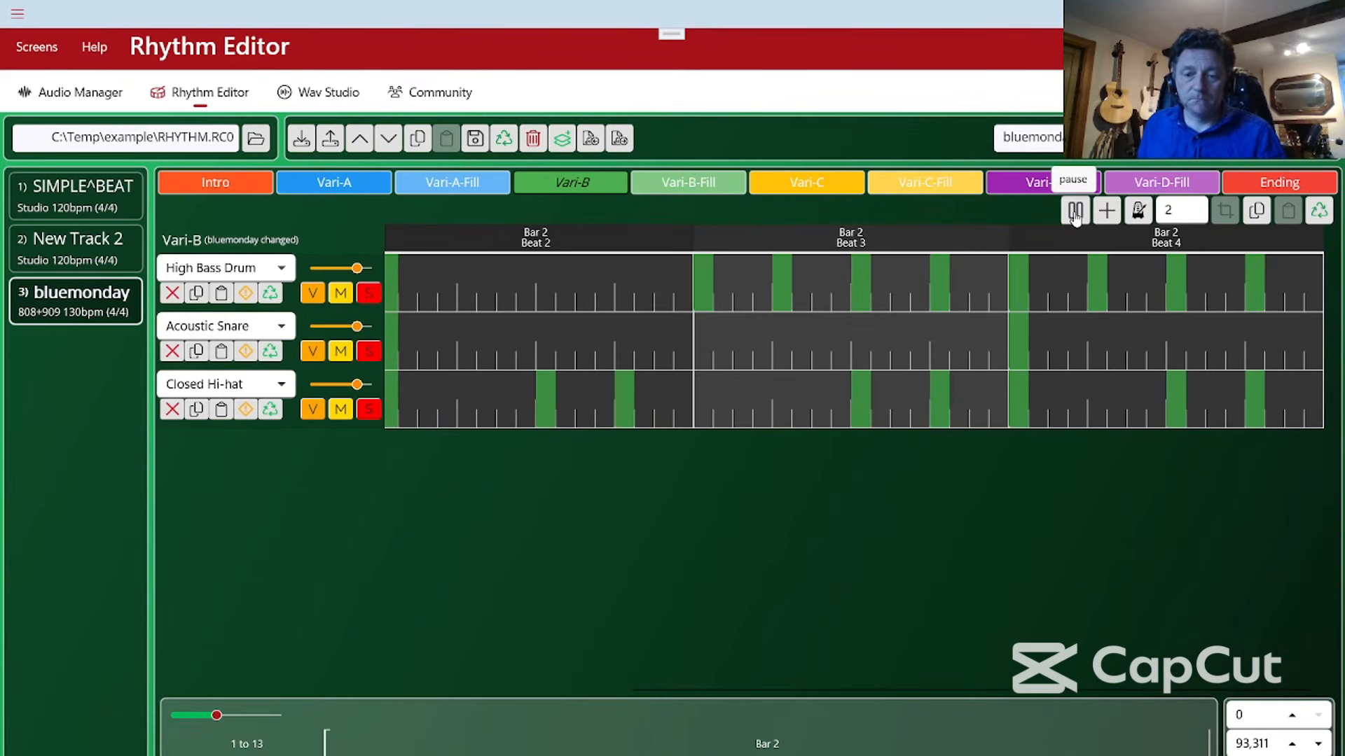
left_click(1075, 212)
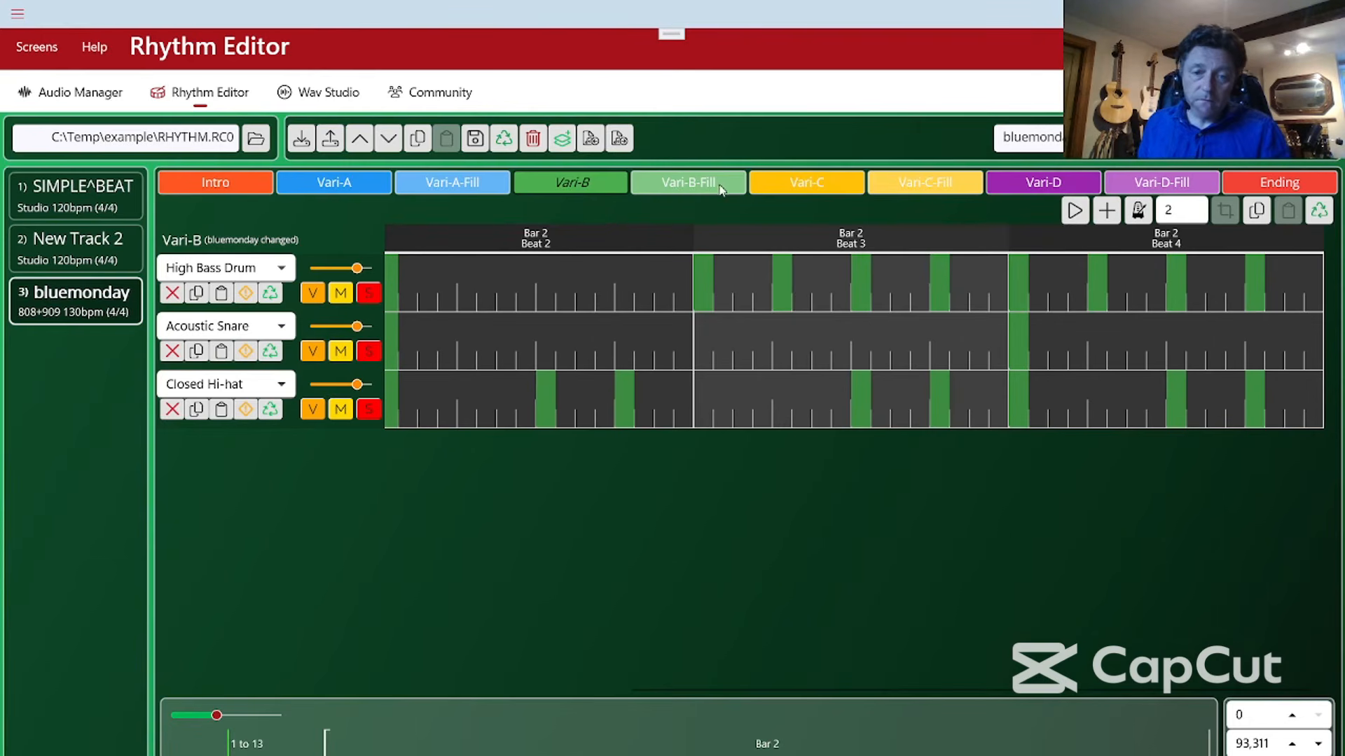
Open the bluemonday track's Vari-C section and examine its drum patterns from bar 26 to bar 33
left_click(806, 184)
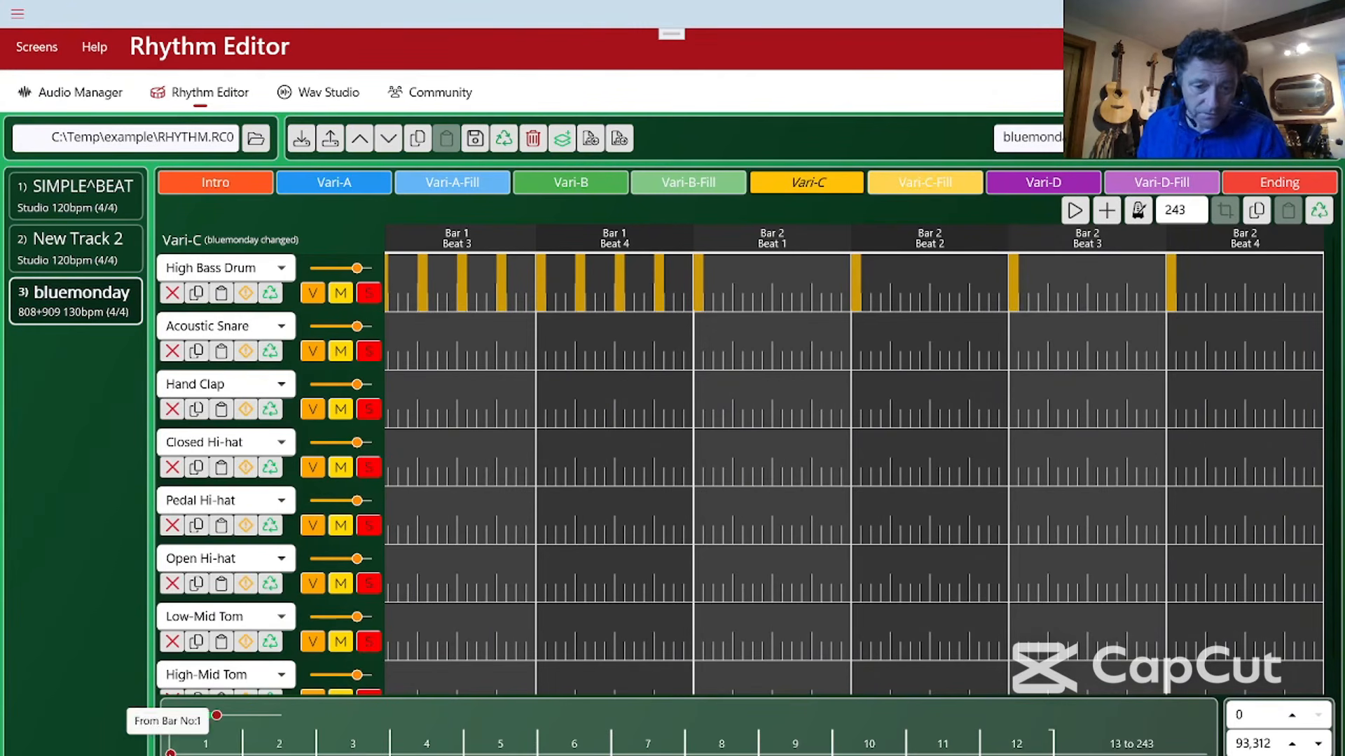
left_click_drag(171, 754, 283, 754)
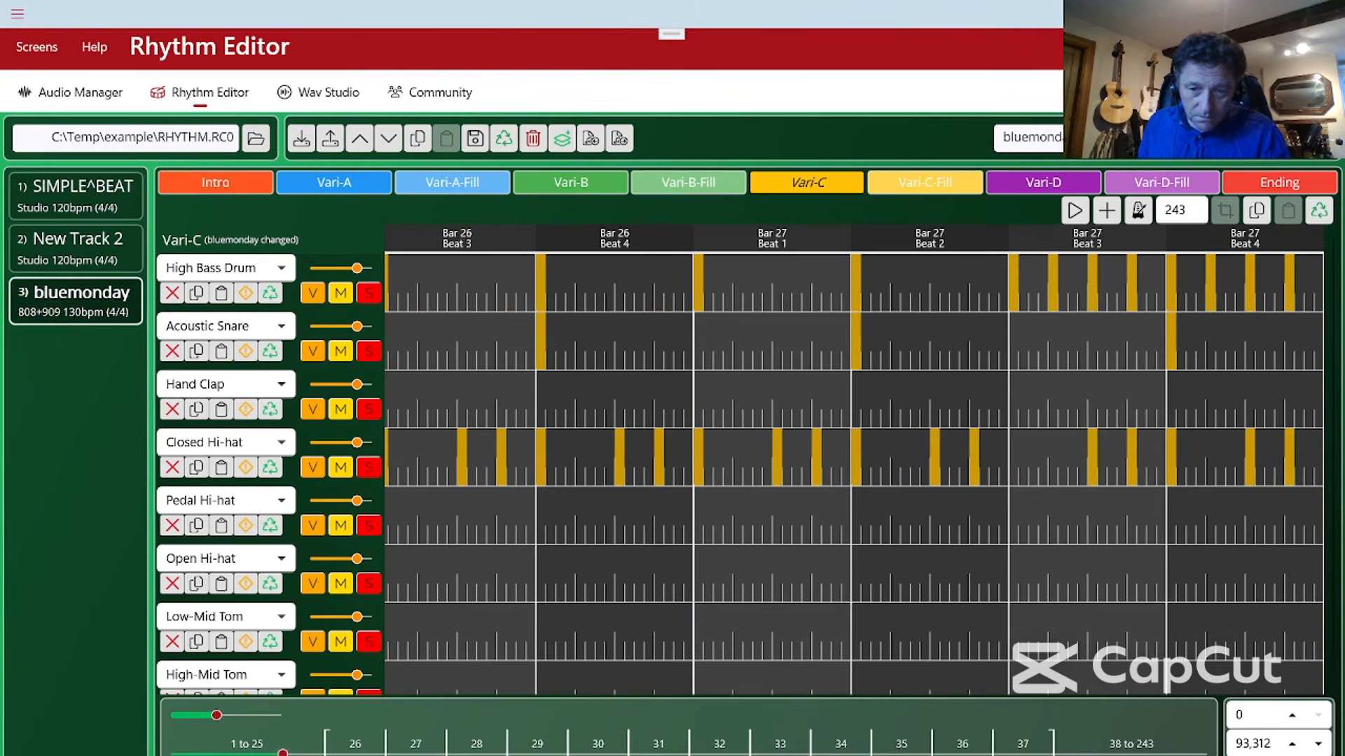
scroll(958, 441, "right", 8)
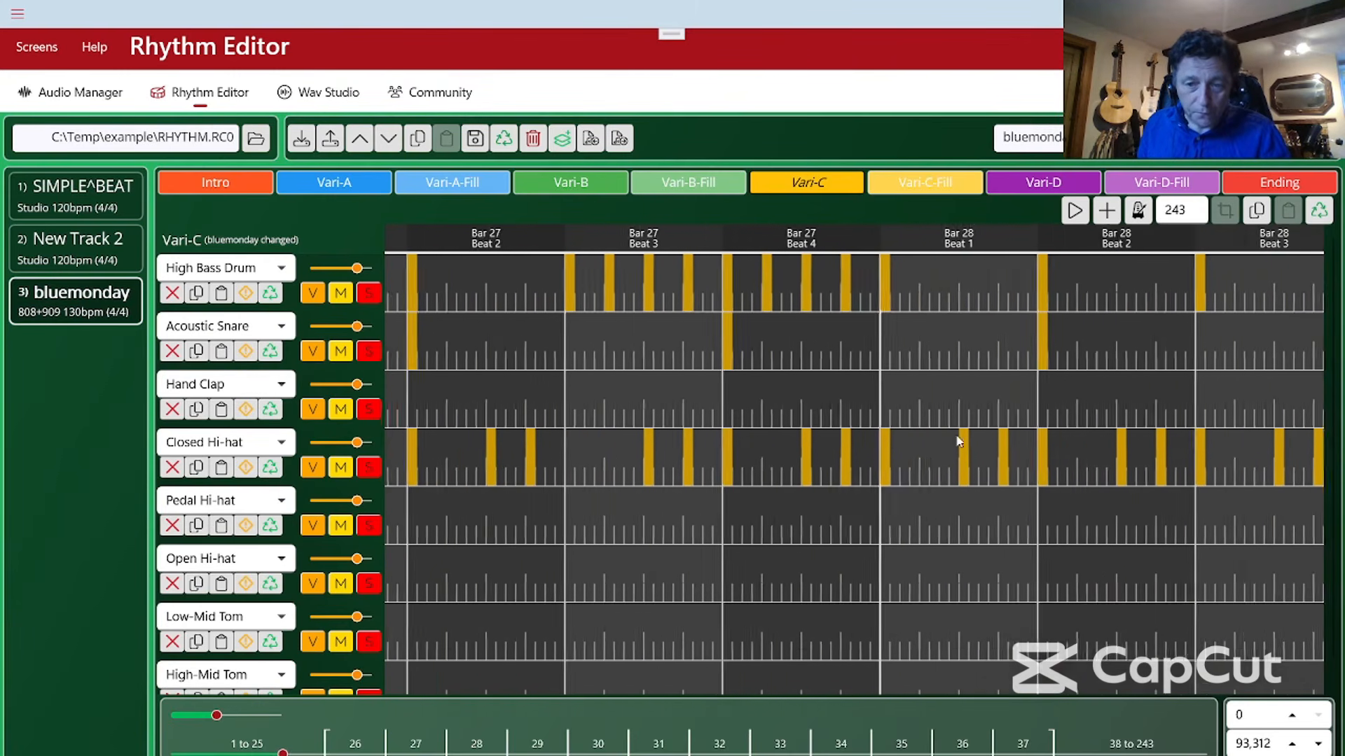
scroll(958, 442, "right", 16)
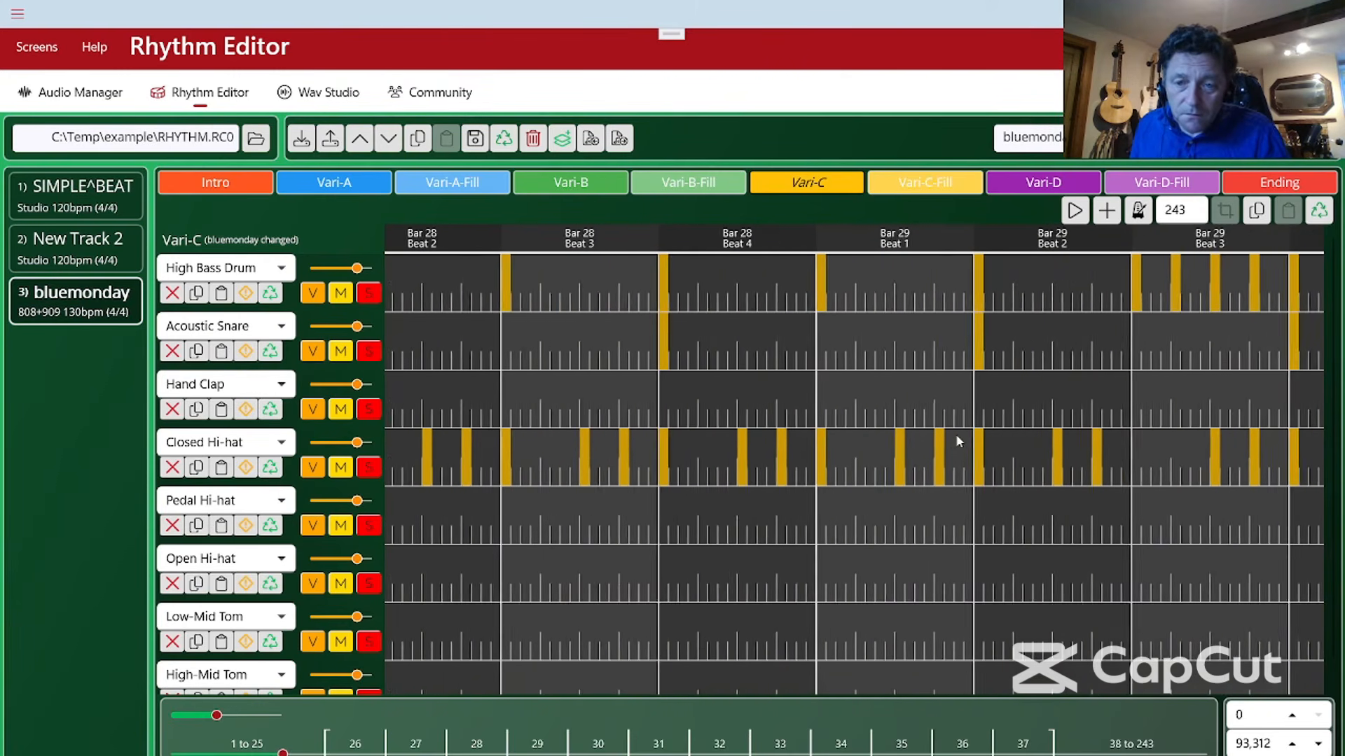
scroll(958, 441, "right", 14)
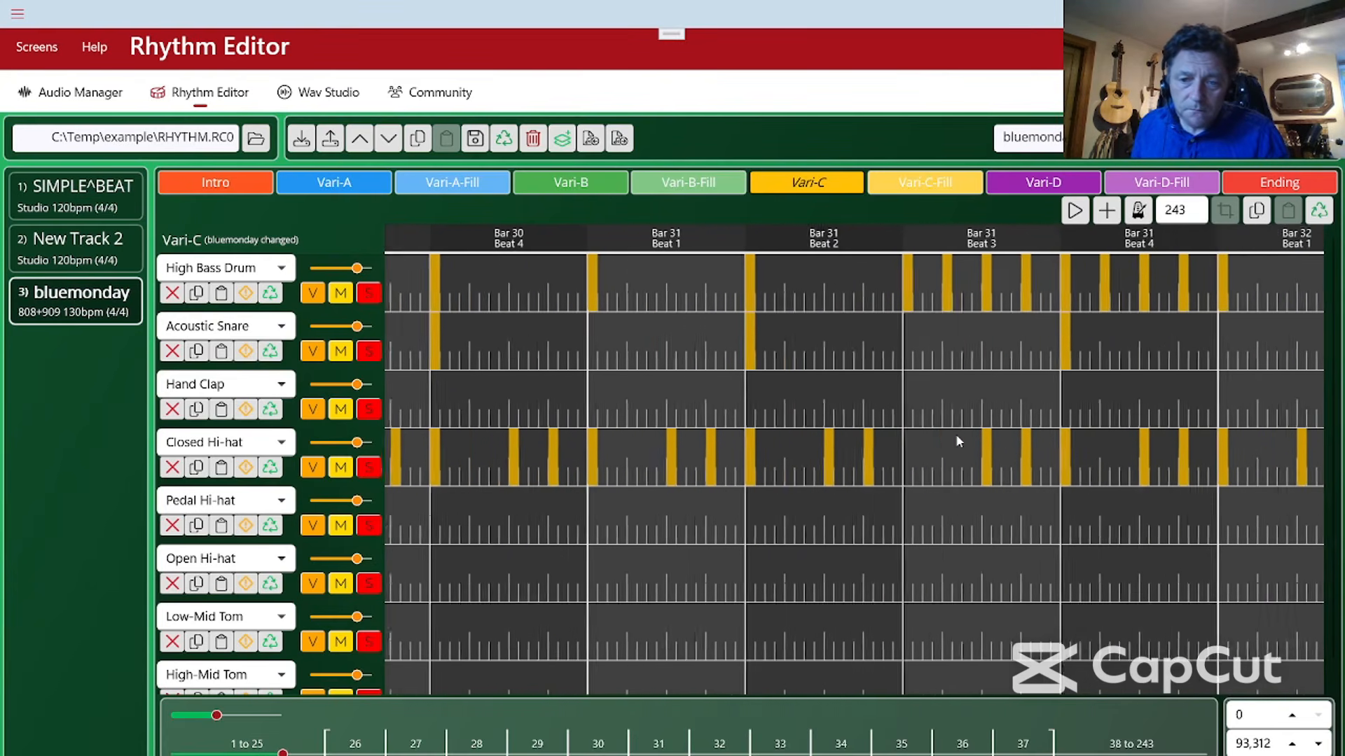
scroll(958, 442, "right", 2)
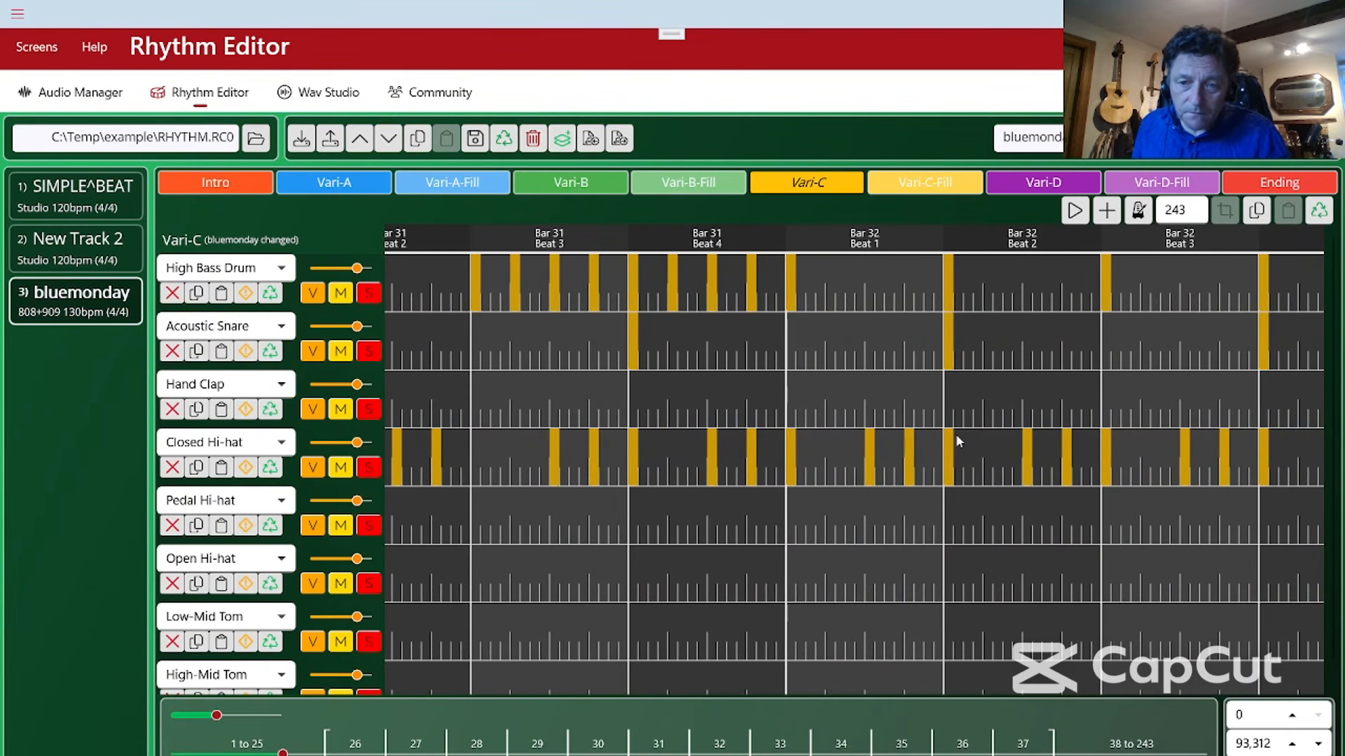
scroll(958, 441, "right", 6)
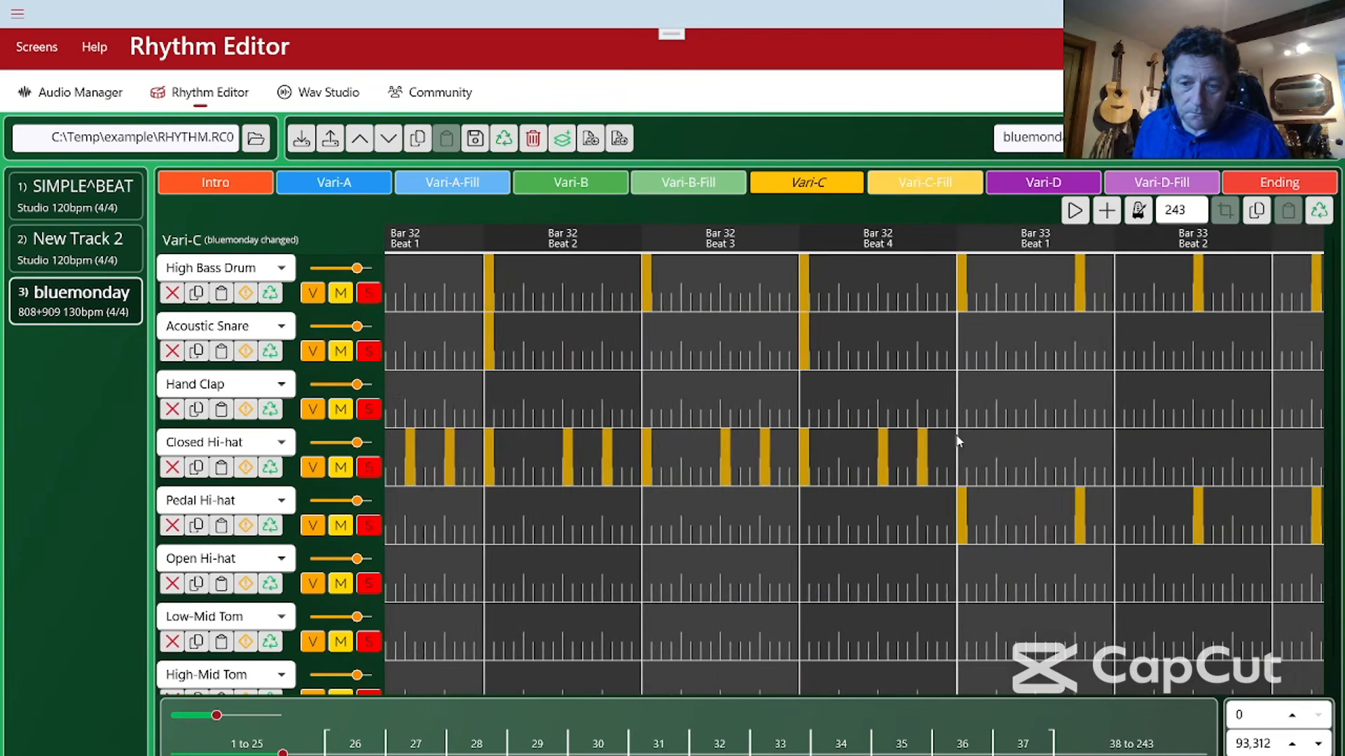
scroll(958, 441, "right", 4)
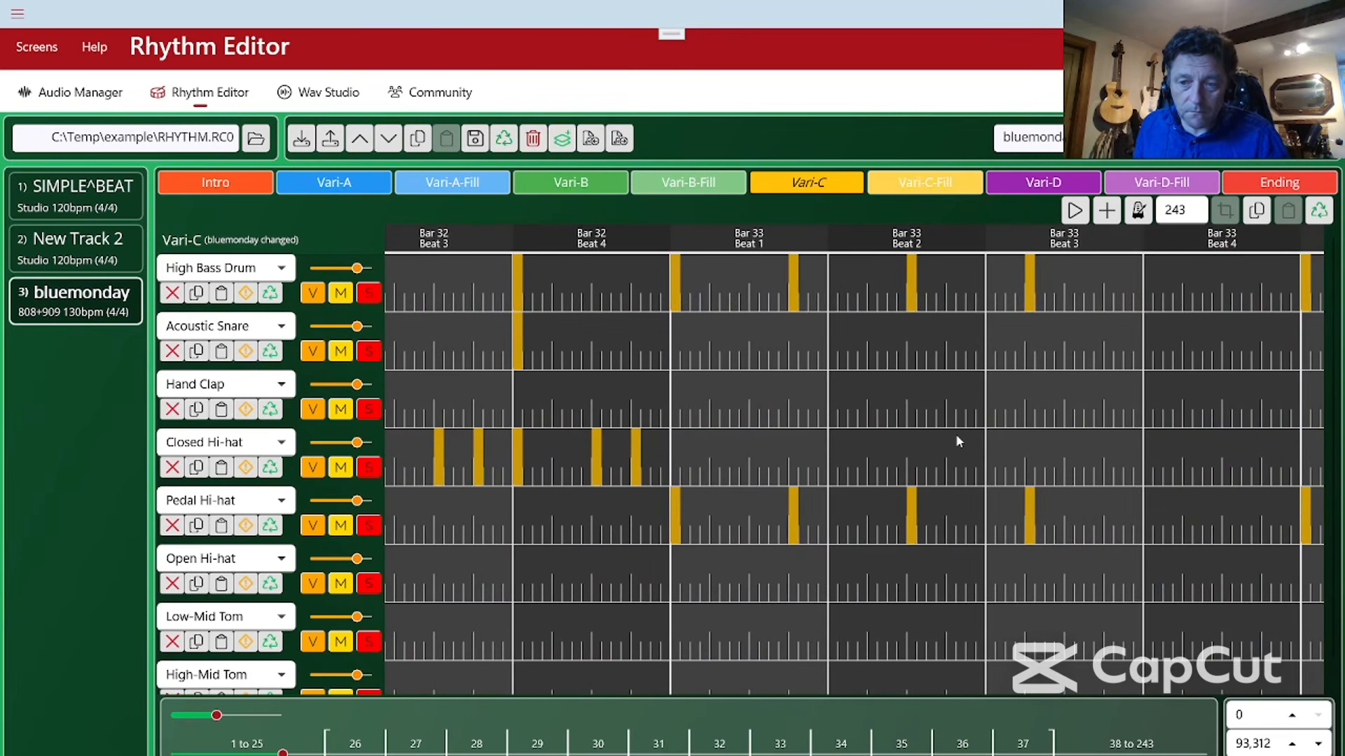
scroll(958, 441, "left", 5)
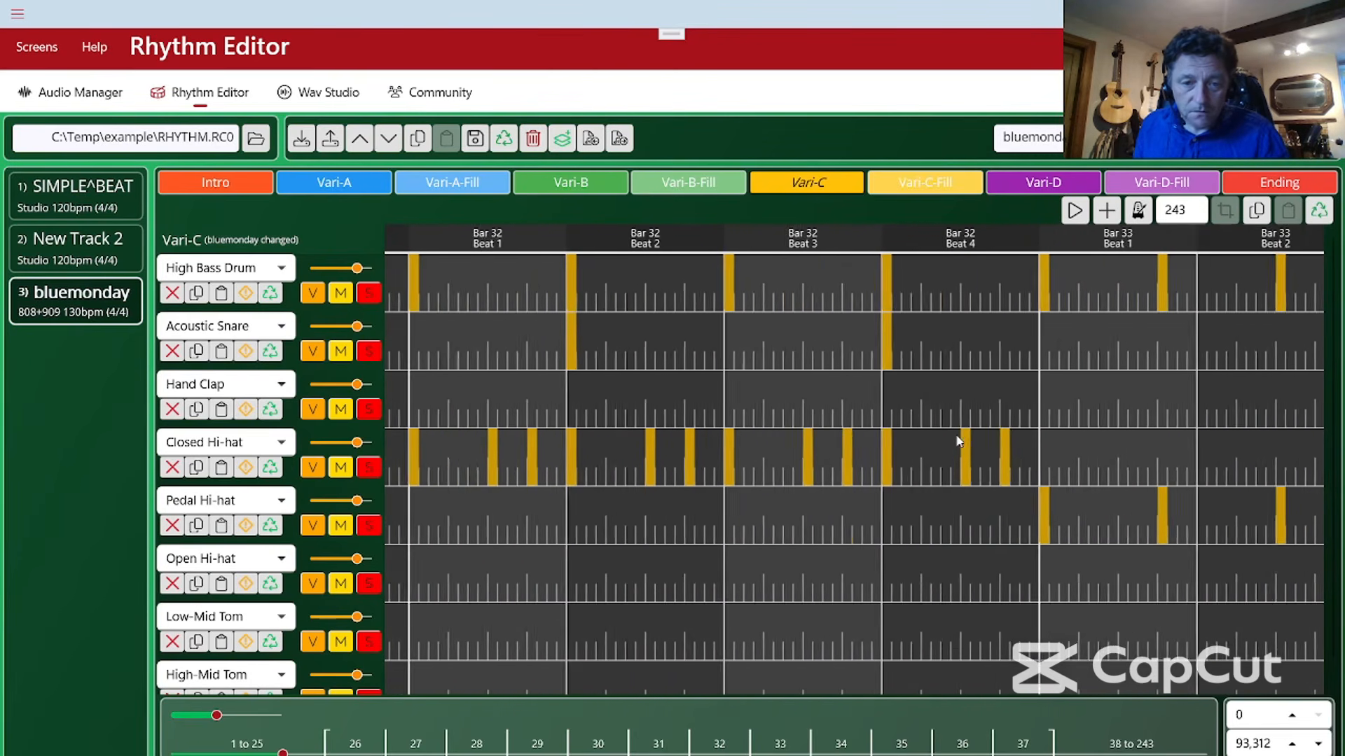
scroll(958, 441, "left", 2)
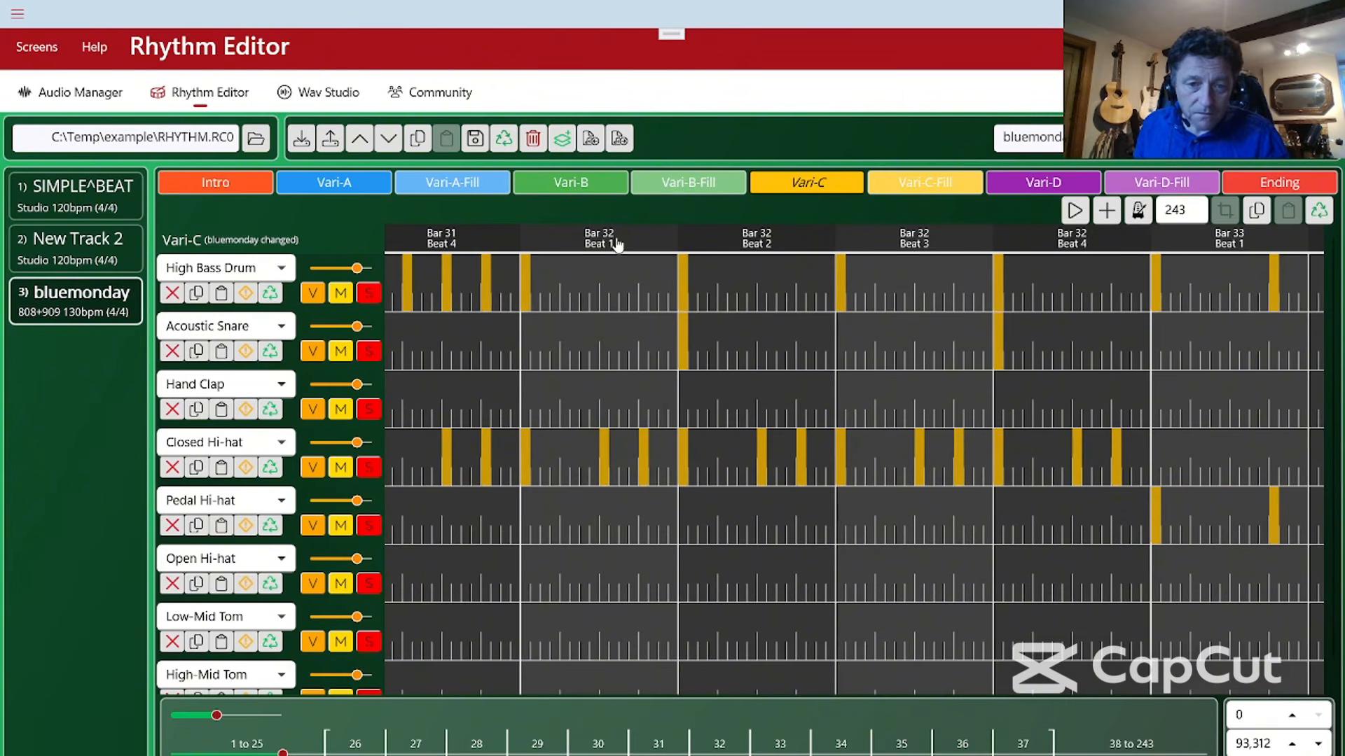
Select Vari-C from bar 32 beat 1 to bar 34 beat 4 and play the selection
left_click(616, 243)
scroll(1021, 307, "right", 9)
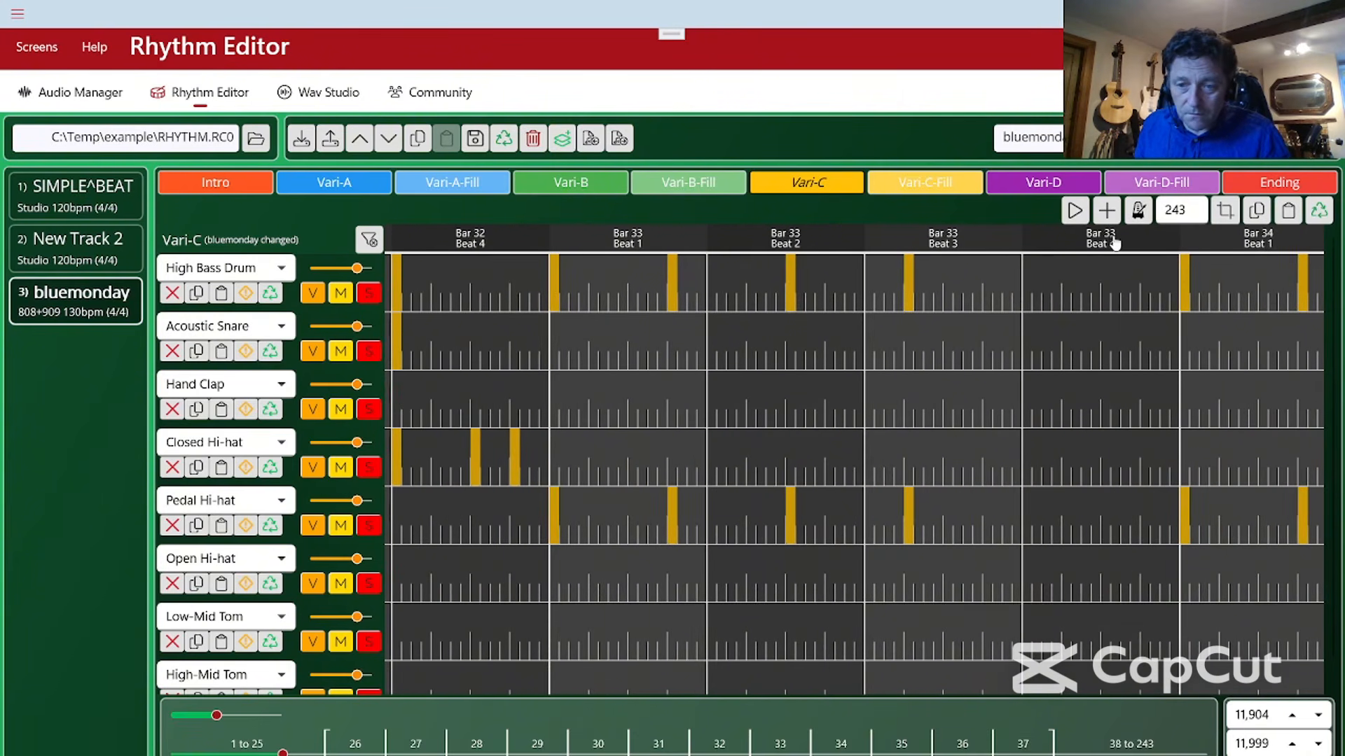
scroll(1146, 256, "right", 7)
scroll(1145, 255, "right", 2)
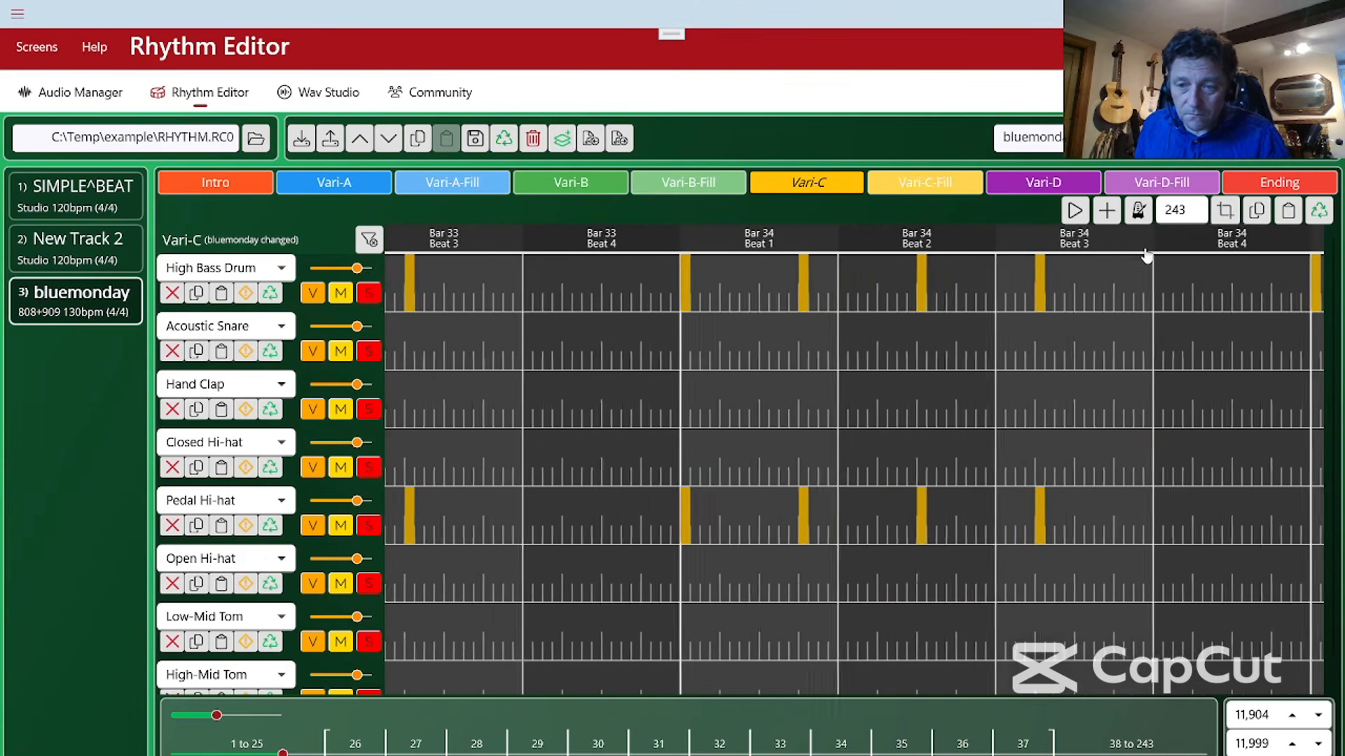
left_click(1190, 245)
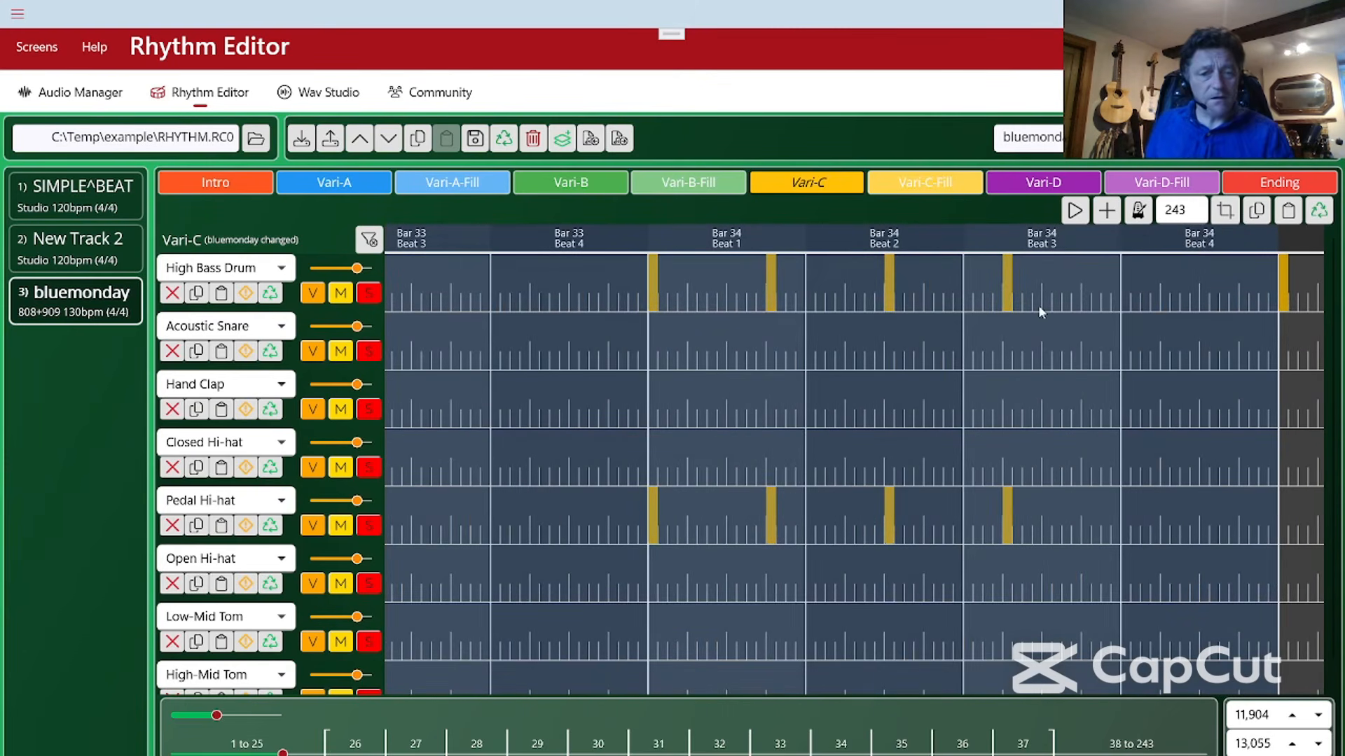
left_click(1075, 211)
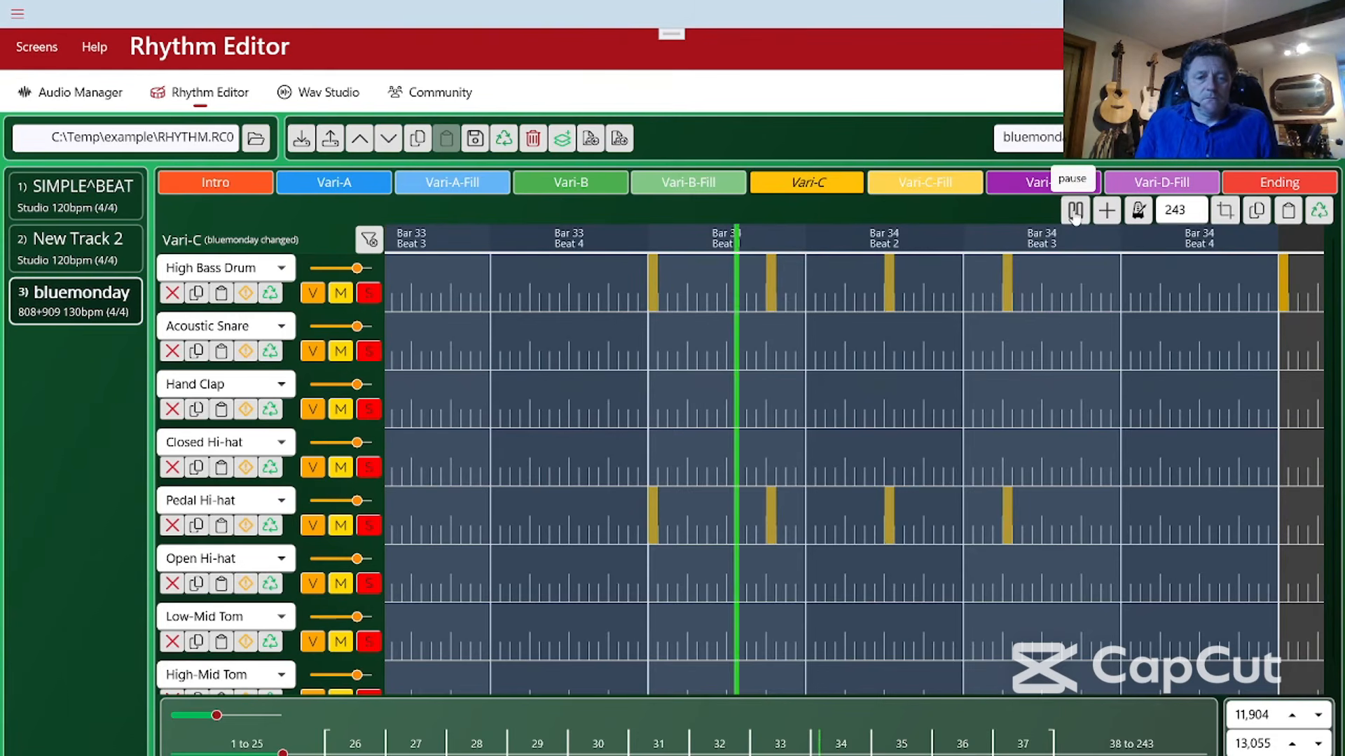
left_click(1075, 211)
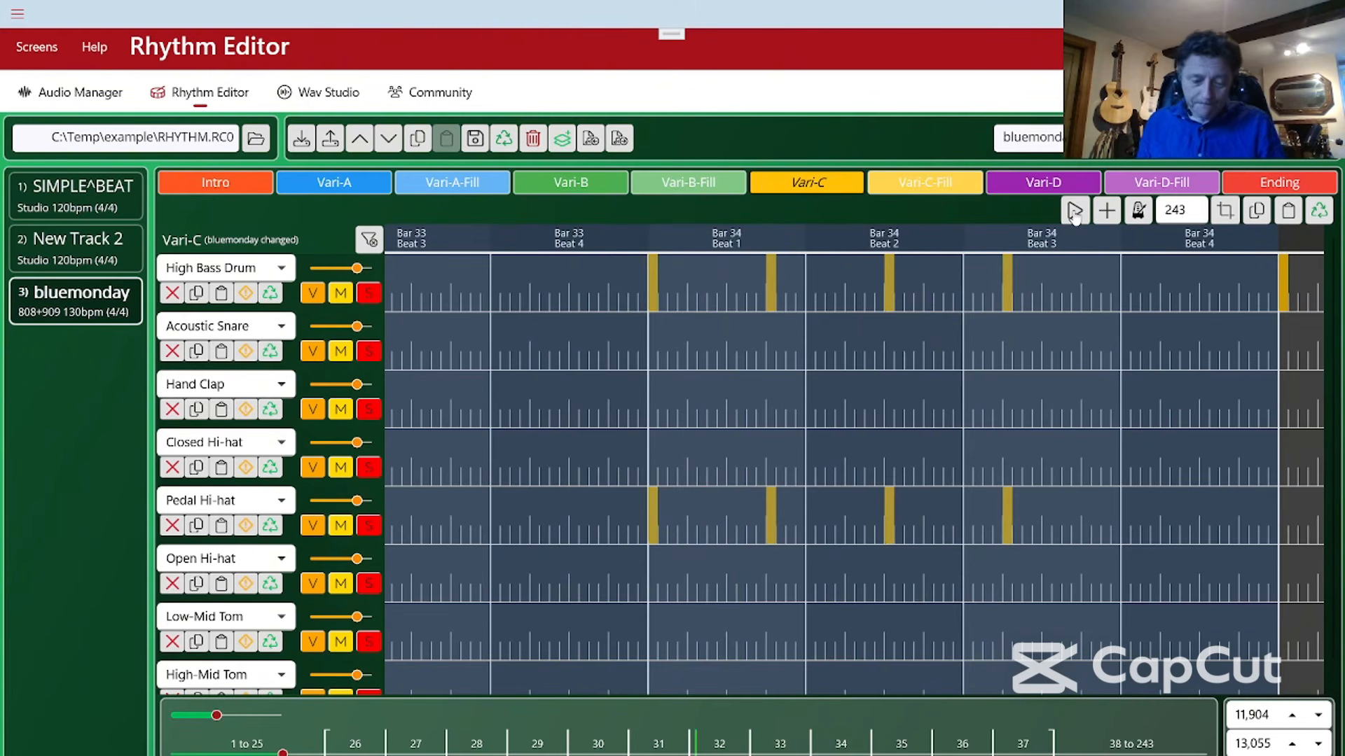
Clear the current Vari-C selection, then select bar 34 beats 1 to 3 and copy them
scroll(786, 394, "left", 1)
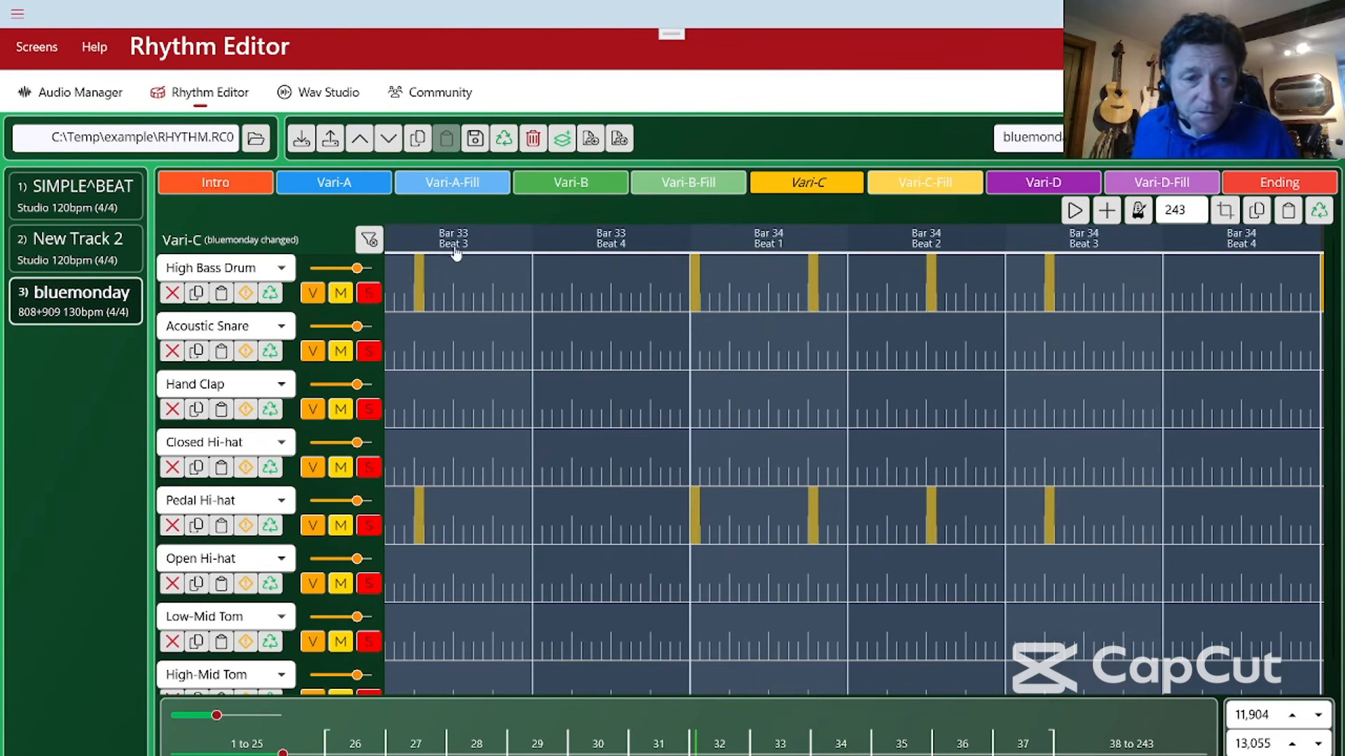
left_click(370, 244)
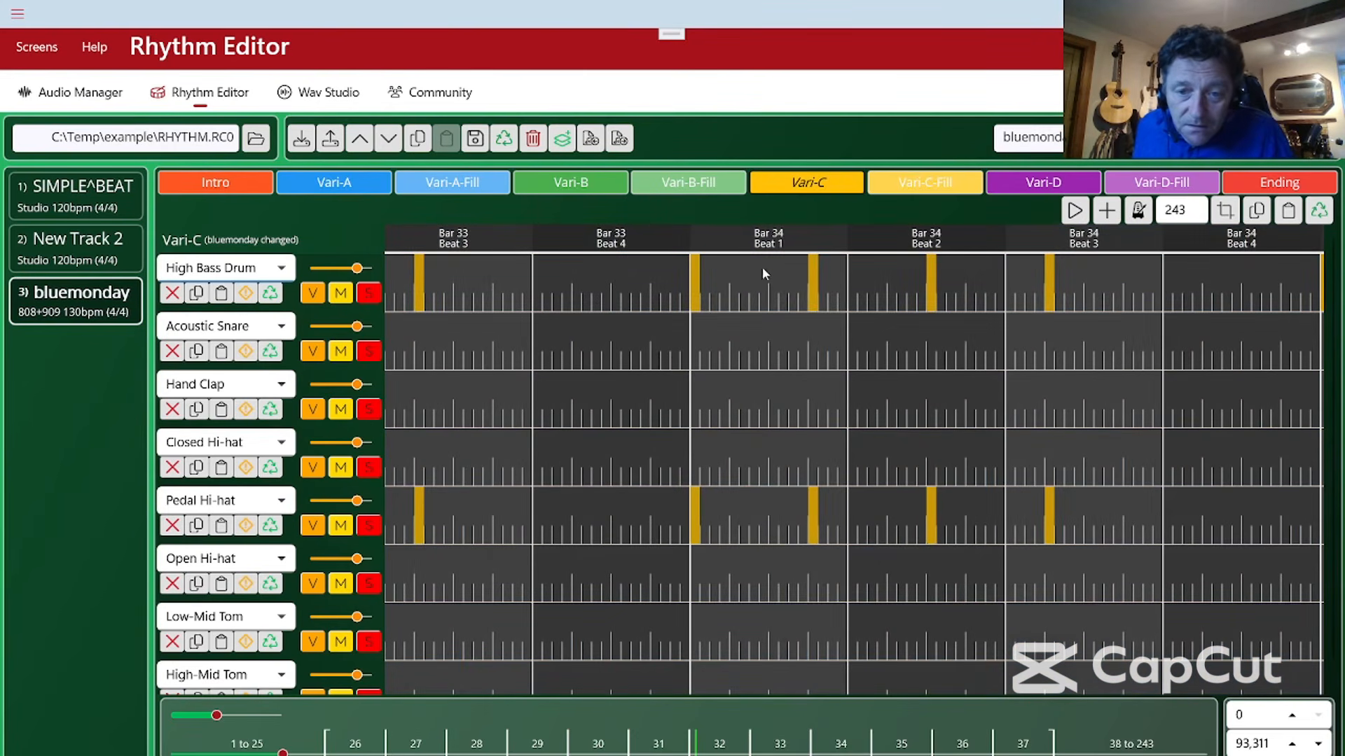
left_click(767, 241)
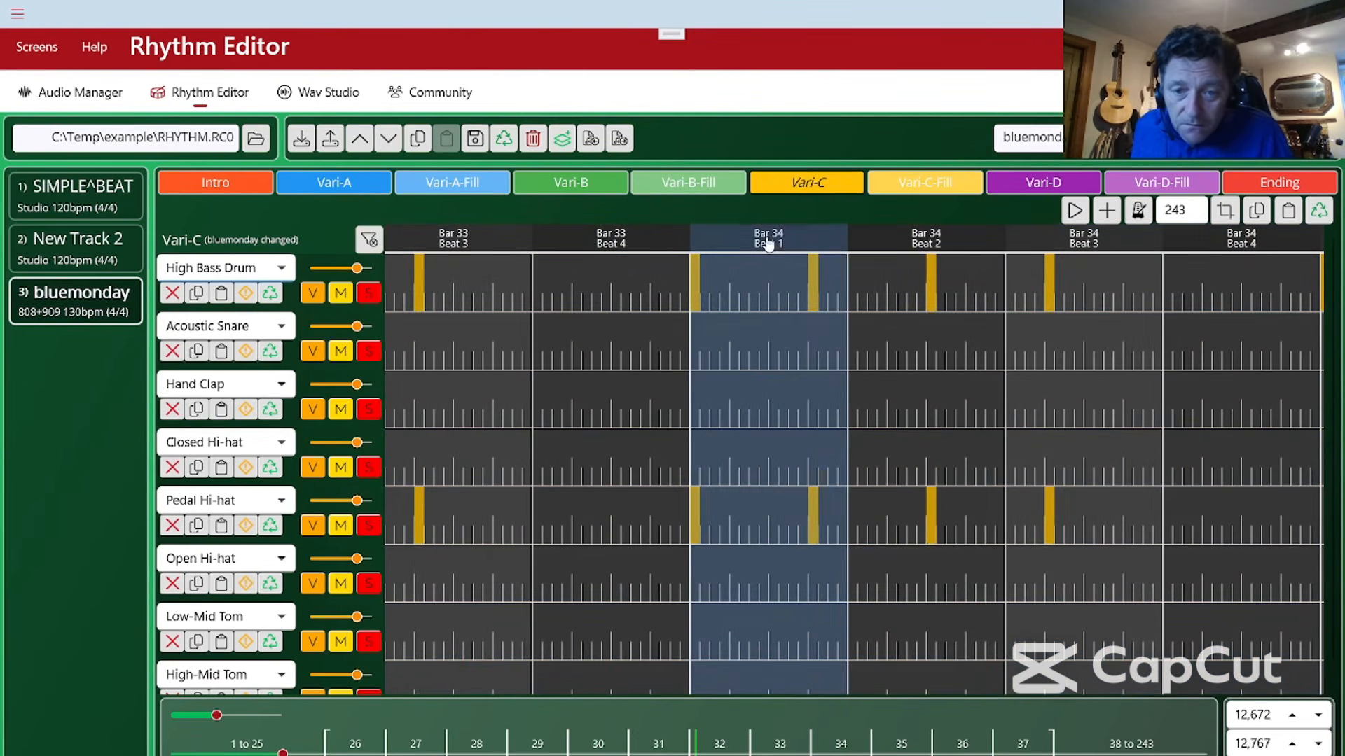
left_click(1044, 247, "shift")
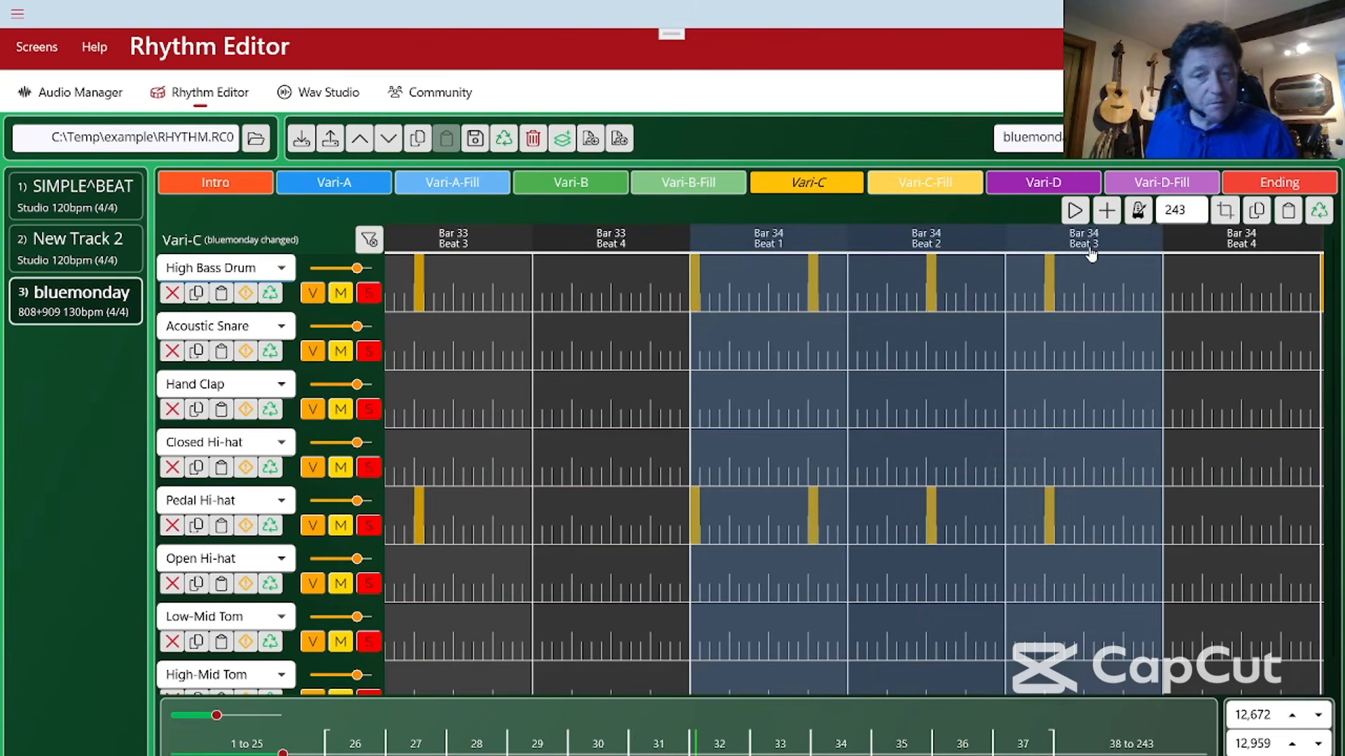
left_click(1256, 211)
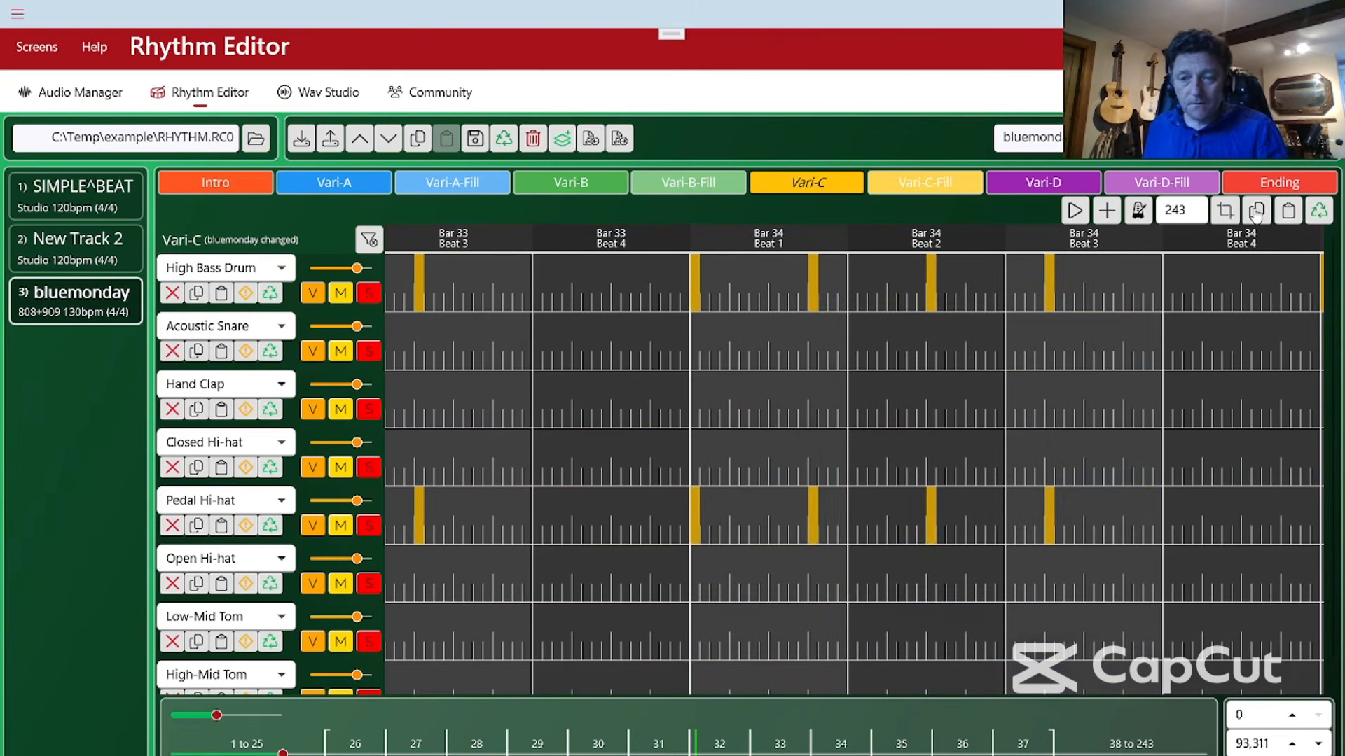
Clear Vari-B-Fill's High Bass Drum pattern, paste the copied beats over bar 1 beats 1 to 3, and play the fill
left_click(684, 183)
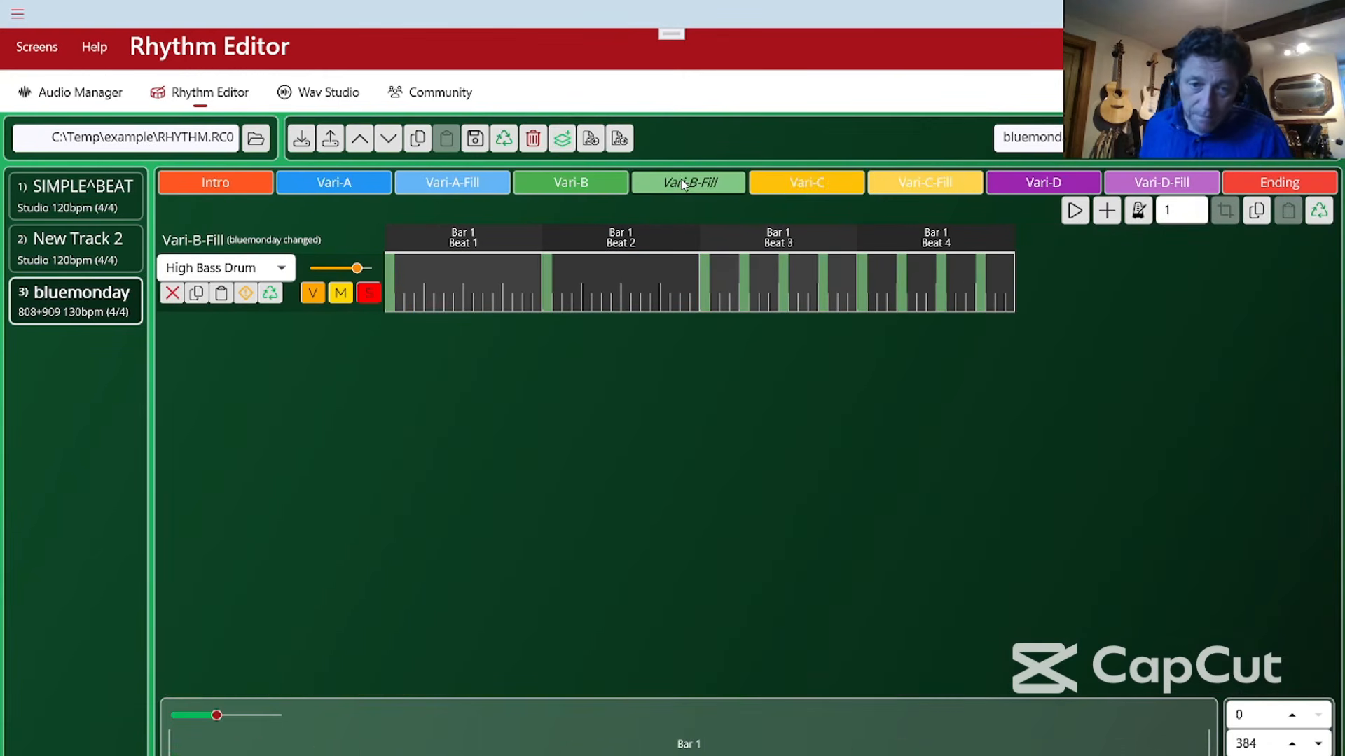
left_click(247, 296)
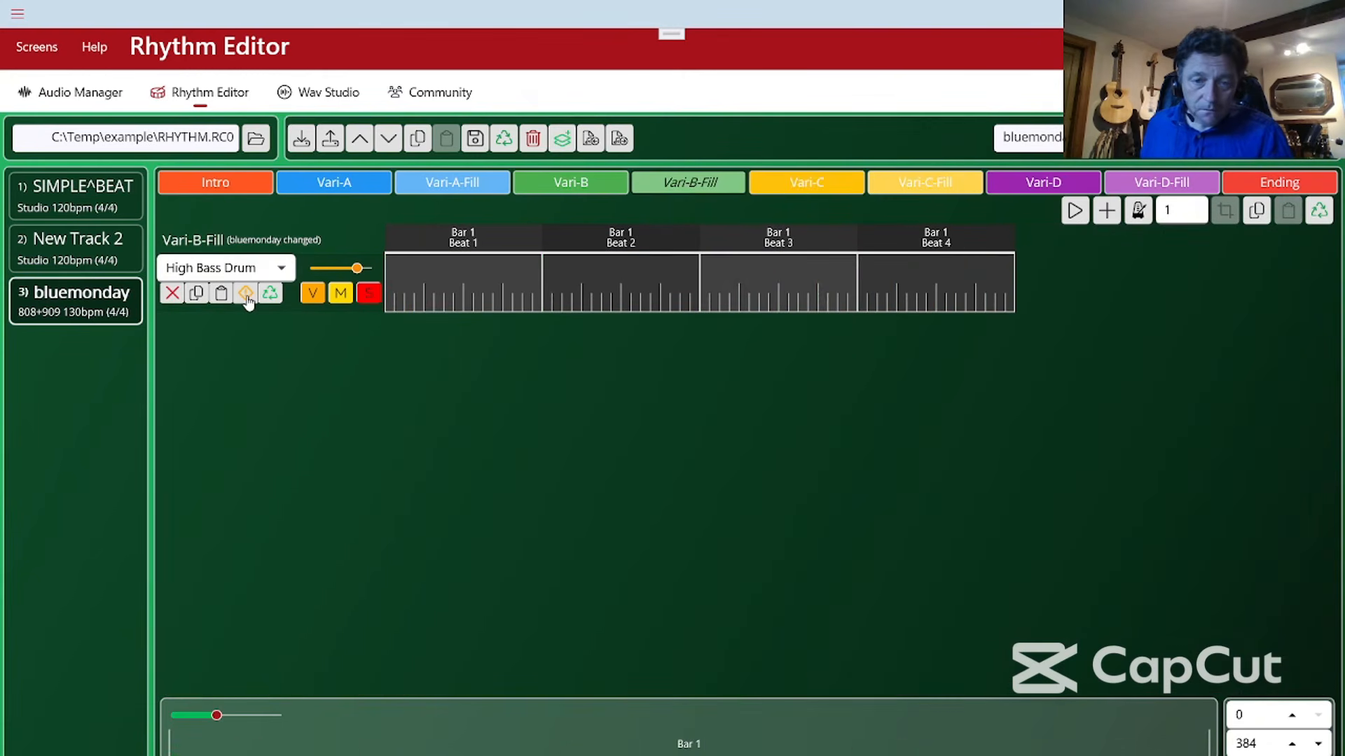
left_click(476, 245)
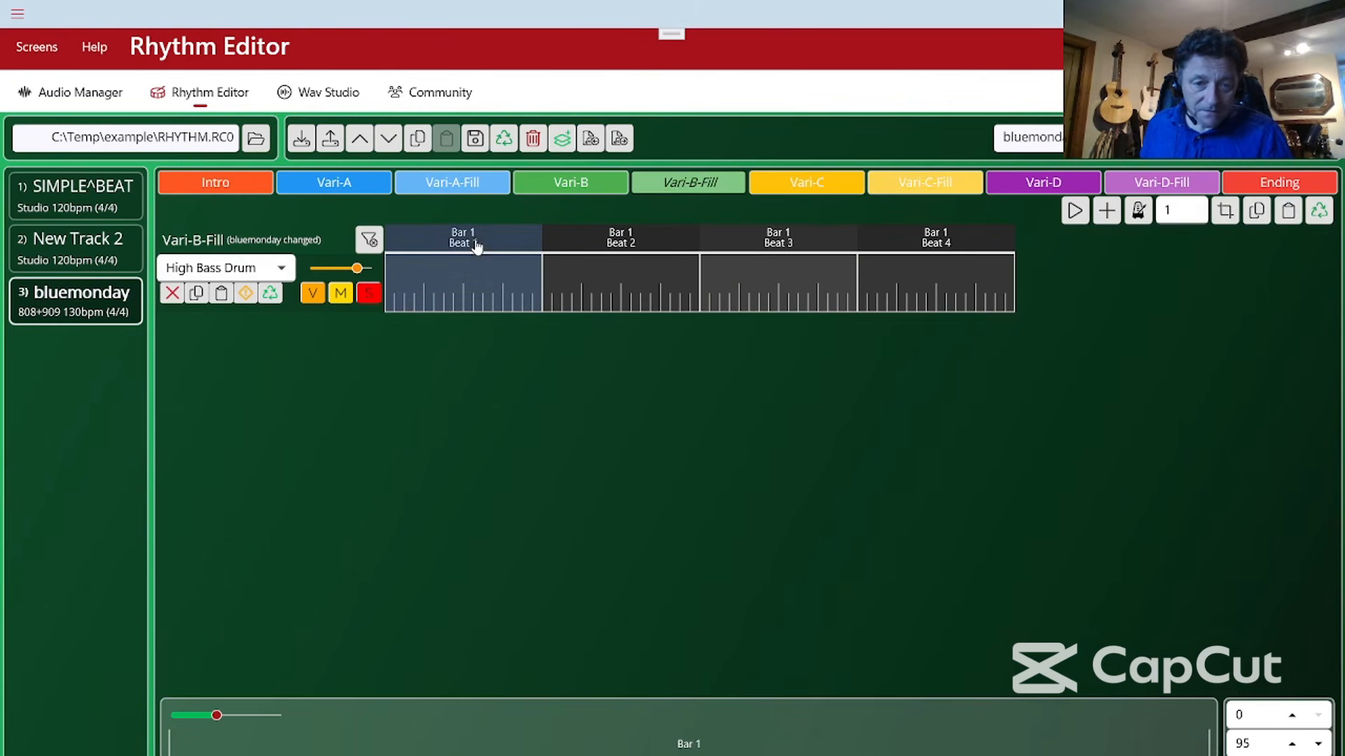
left_click(768, 242, "shift")
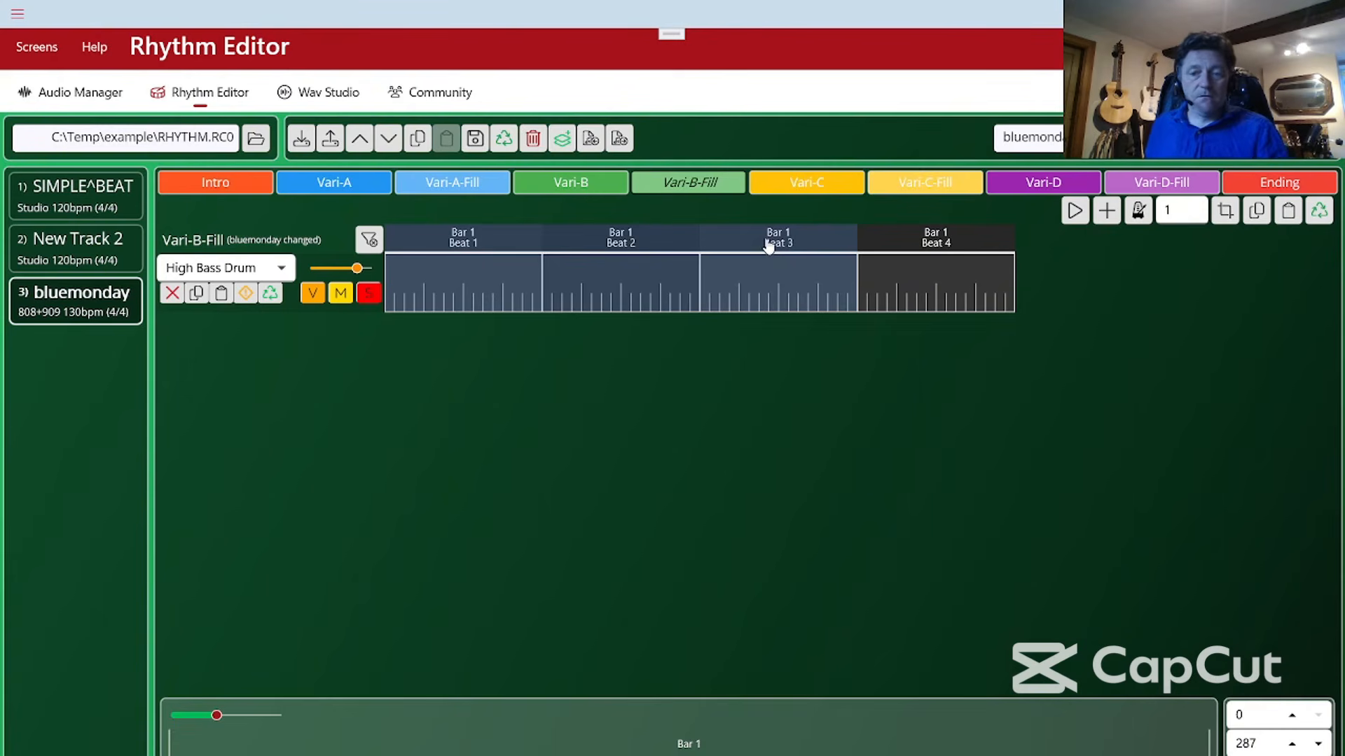
left_click(1287, 212)
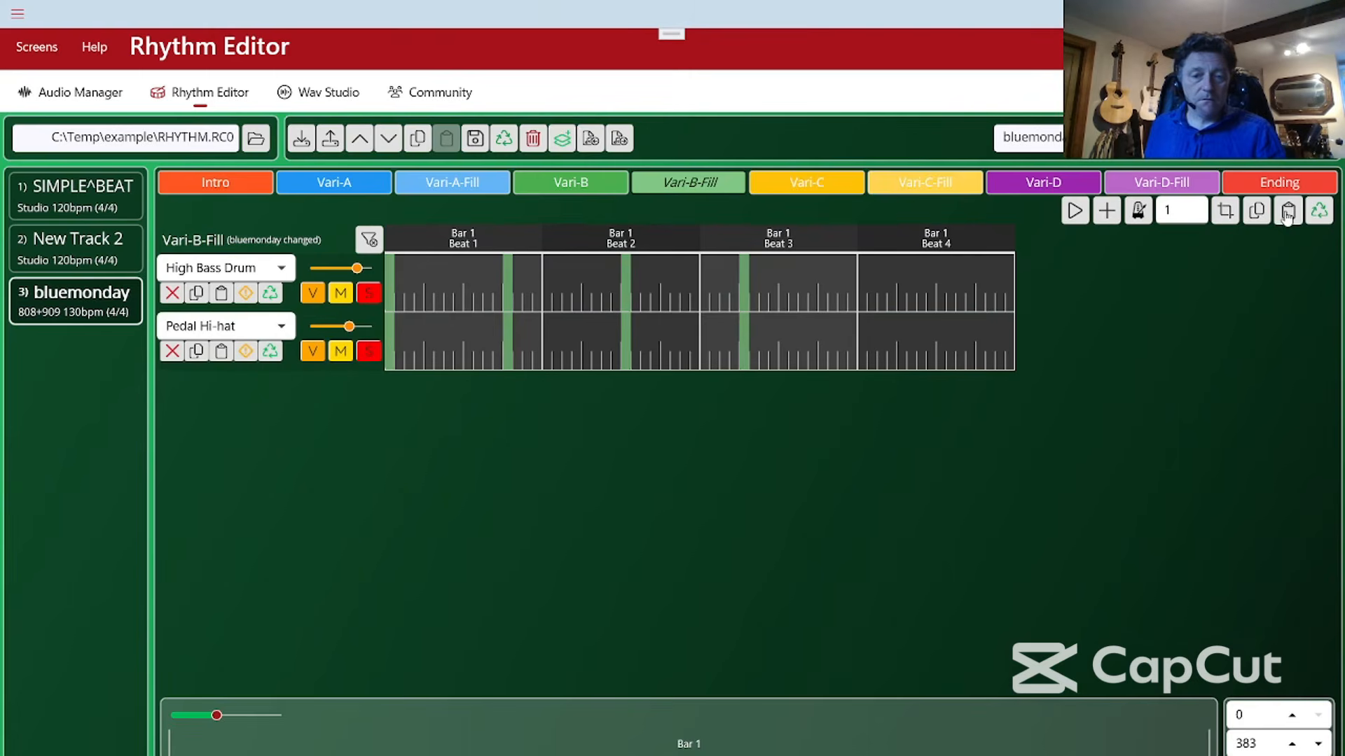
left_click(1073, 211)
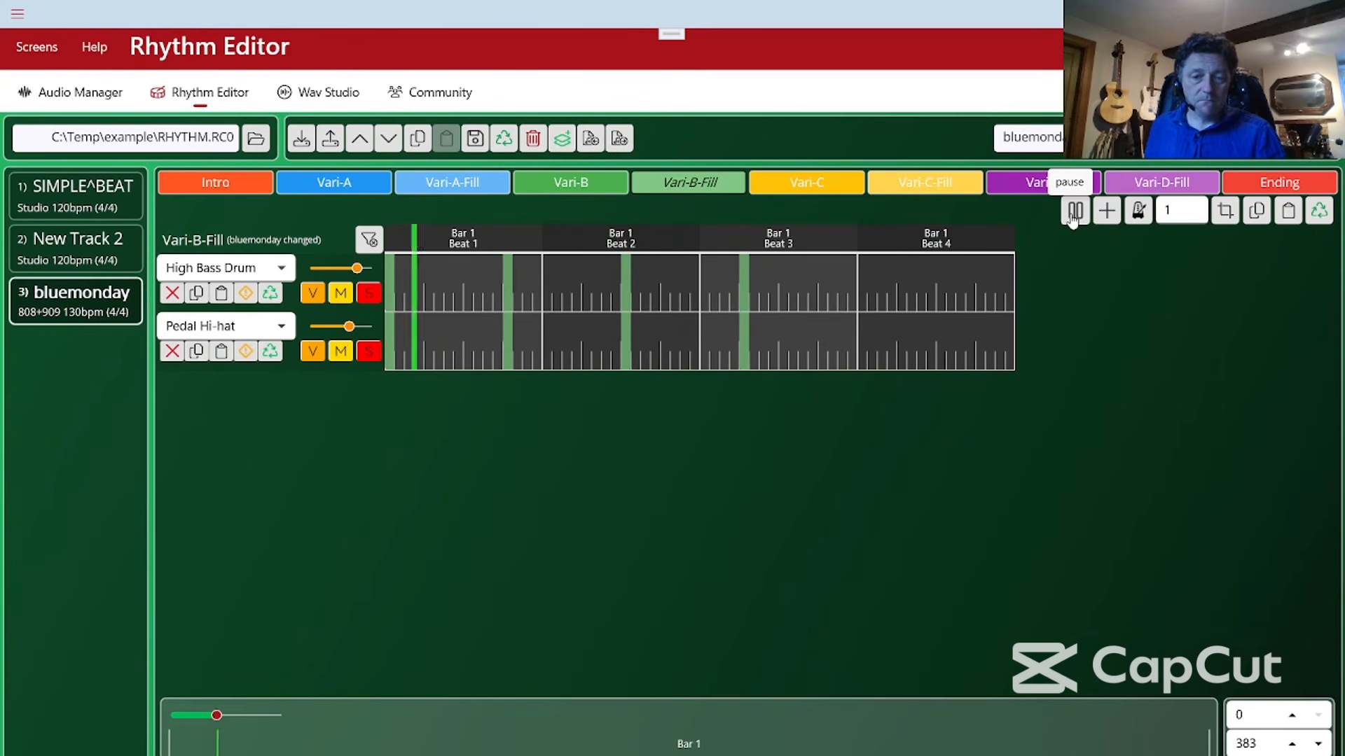
left_click(1073, 211)
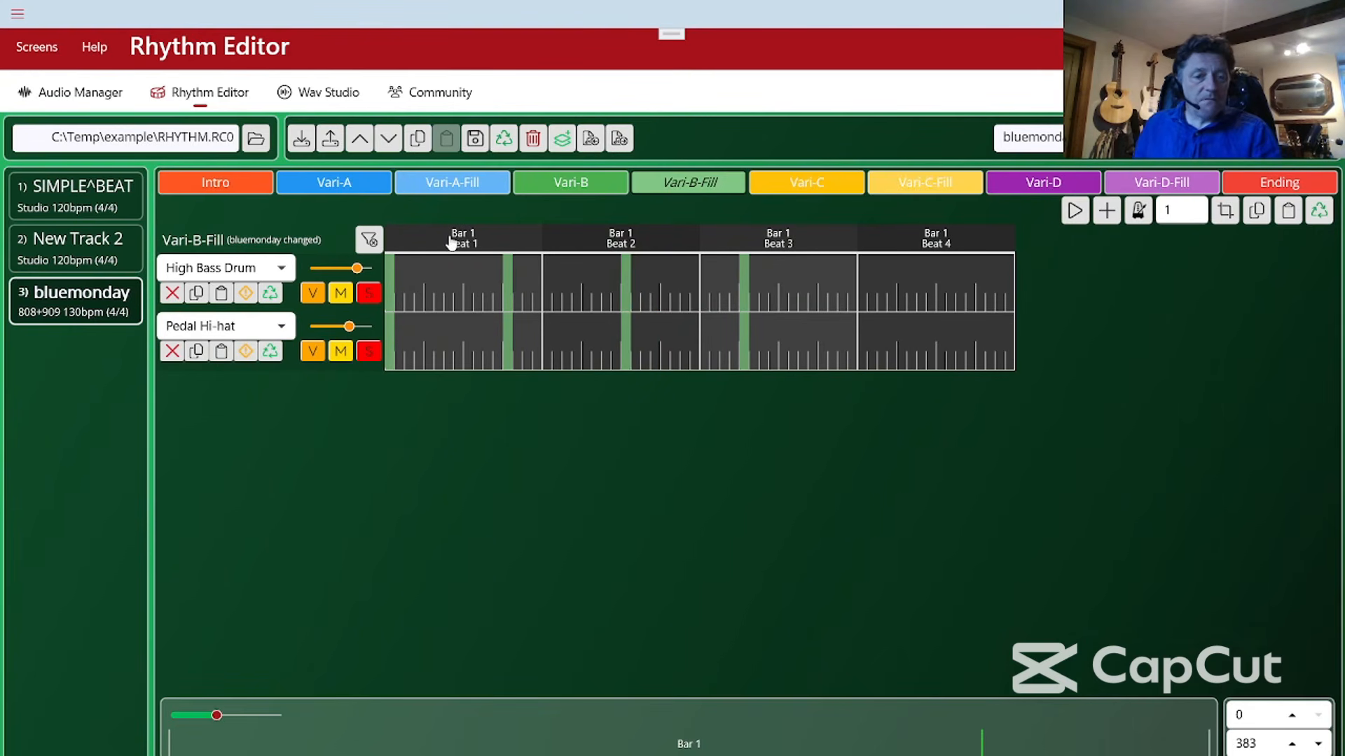
Try out beat range selections in Vari-B-Fill's bar 1, extending up to beats 1 to 4, and clear the selection
left_click_drag(451, 242, 758, 242)
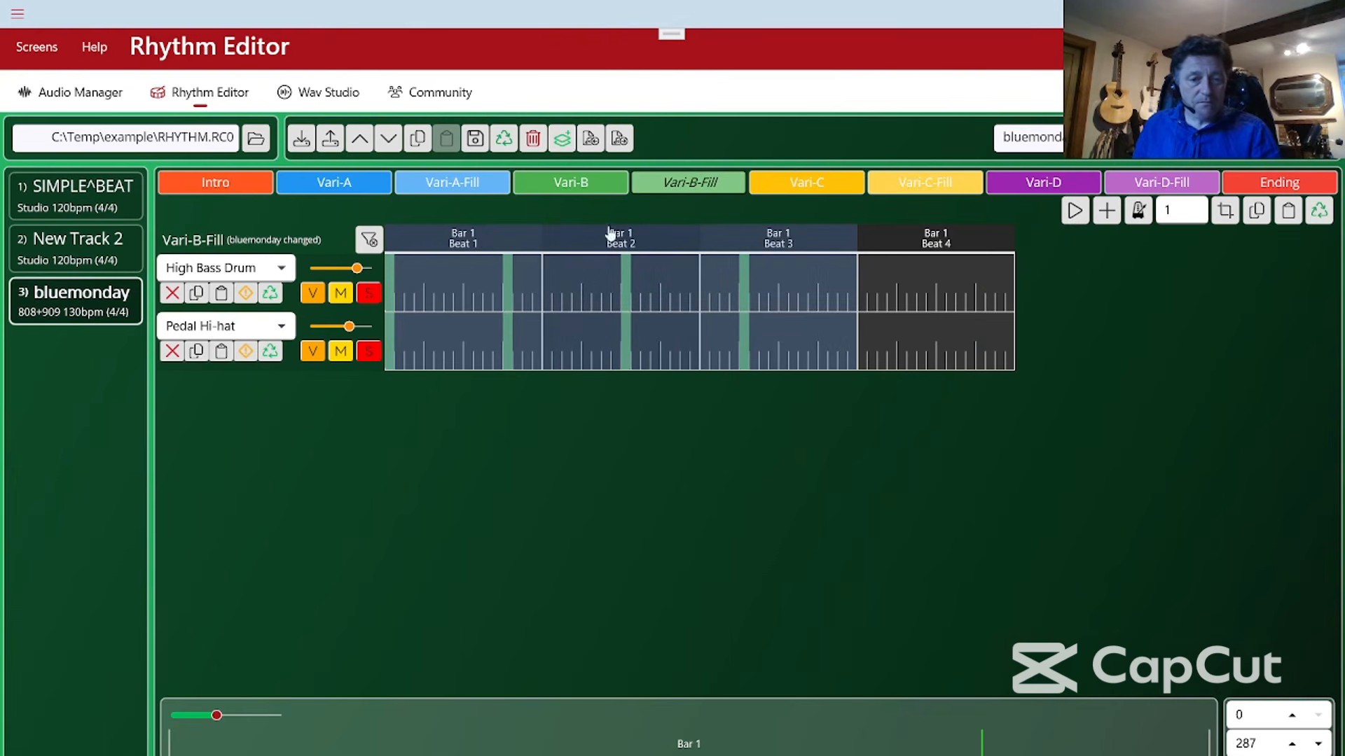
left_click(476, 249)
left_click(476, 250)
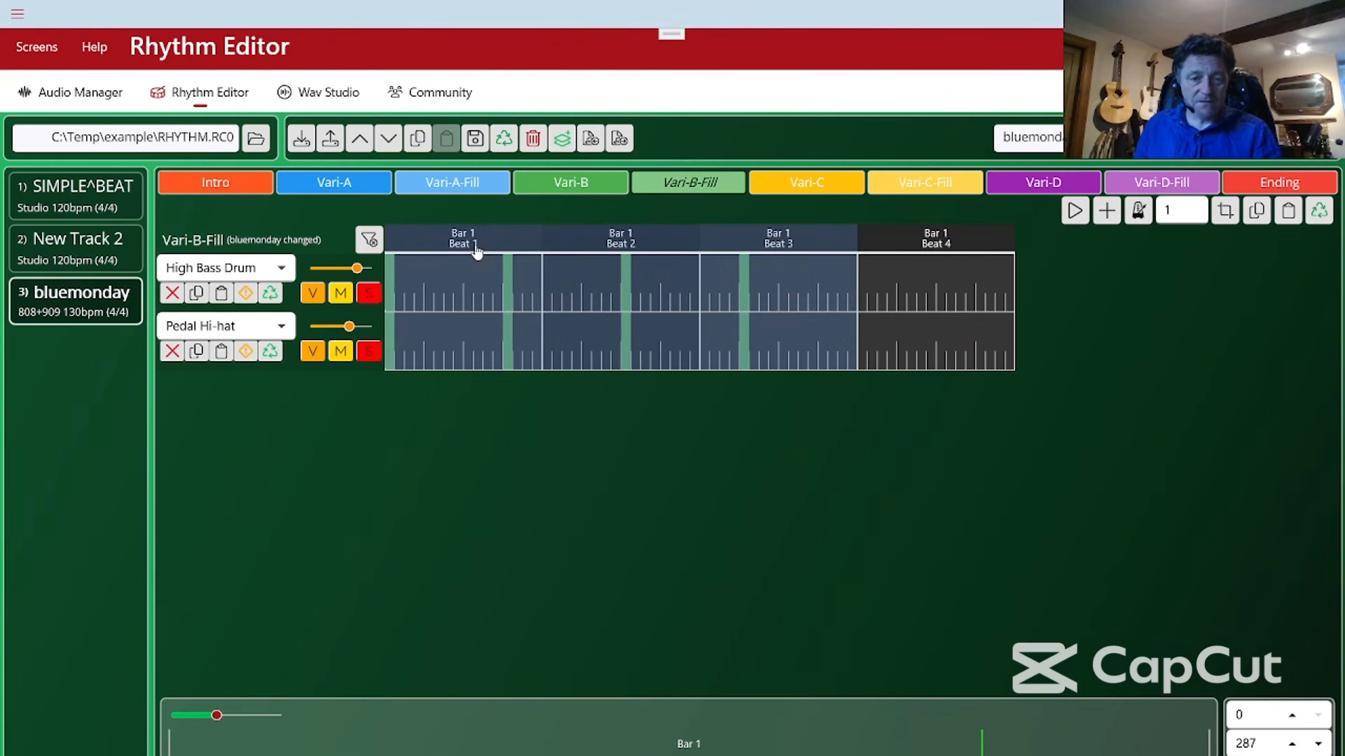
left_click(923, 247)
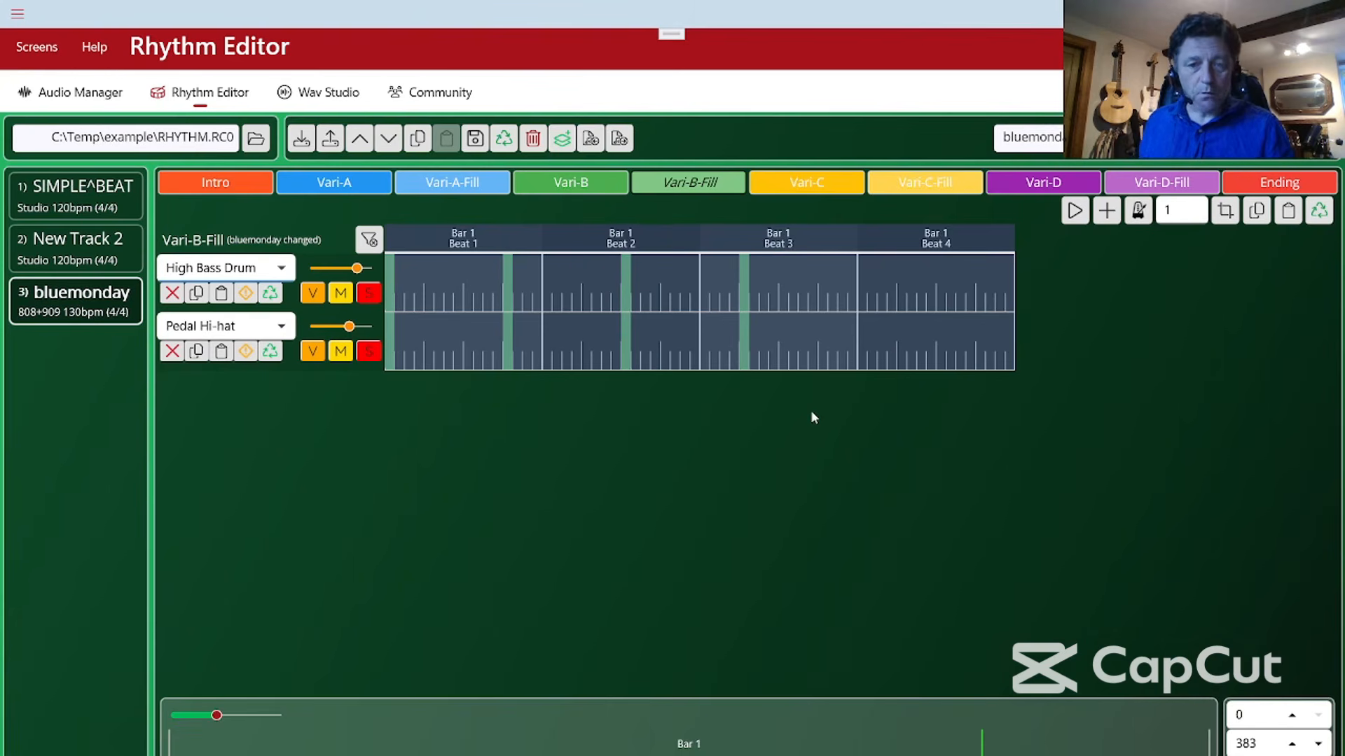
left_click(939, 249)
left_click(801, 249)
left_click(658, 243)
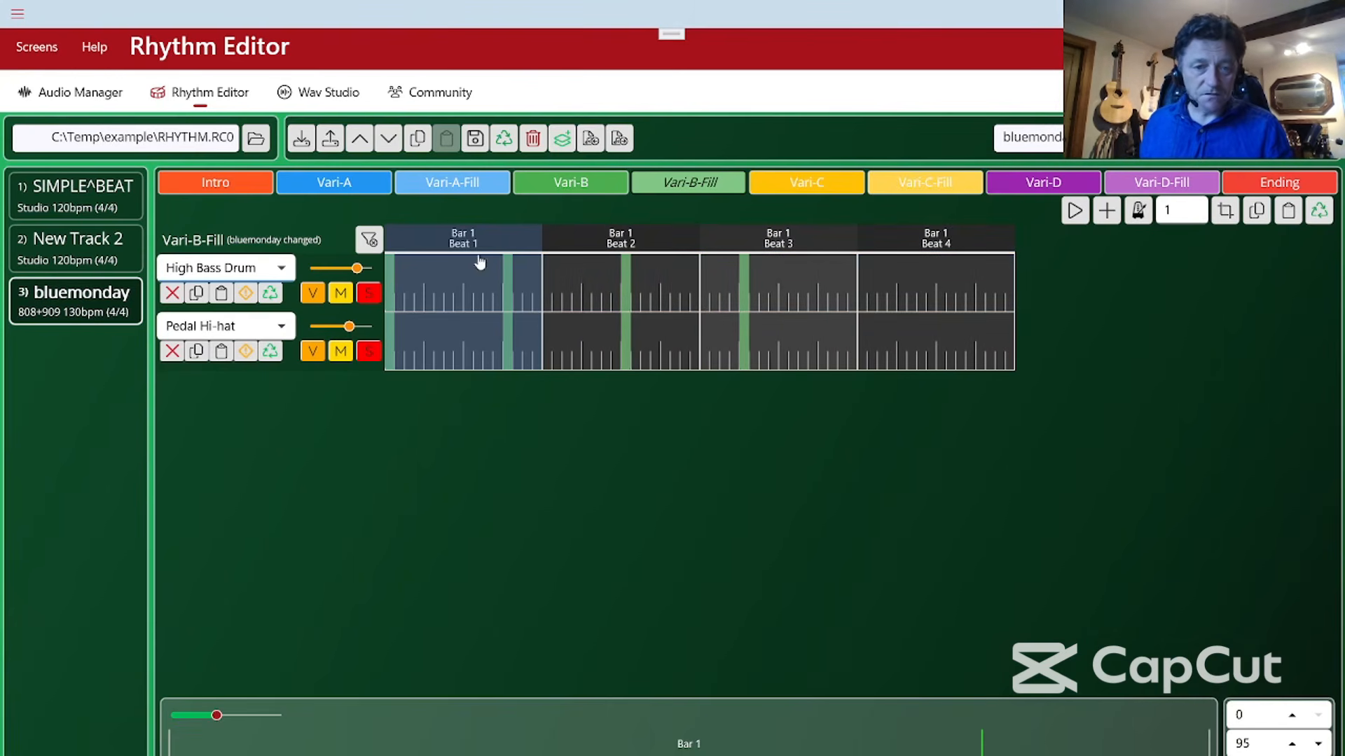
left_click(476, 243)
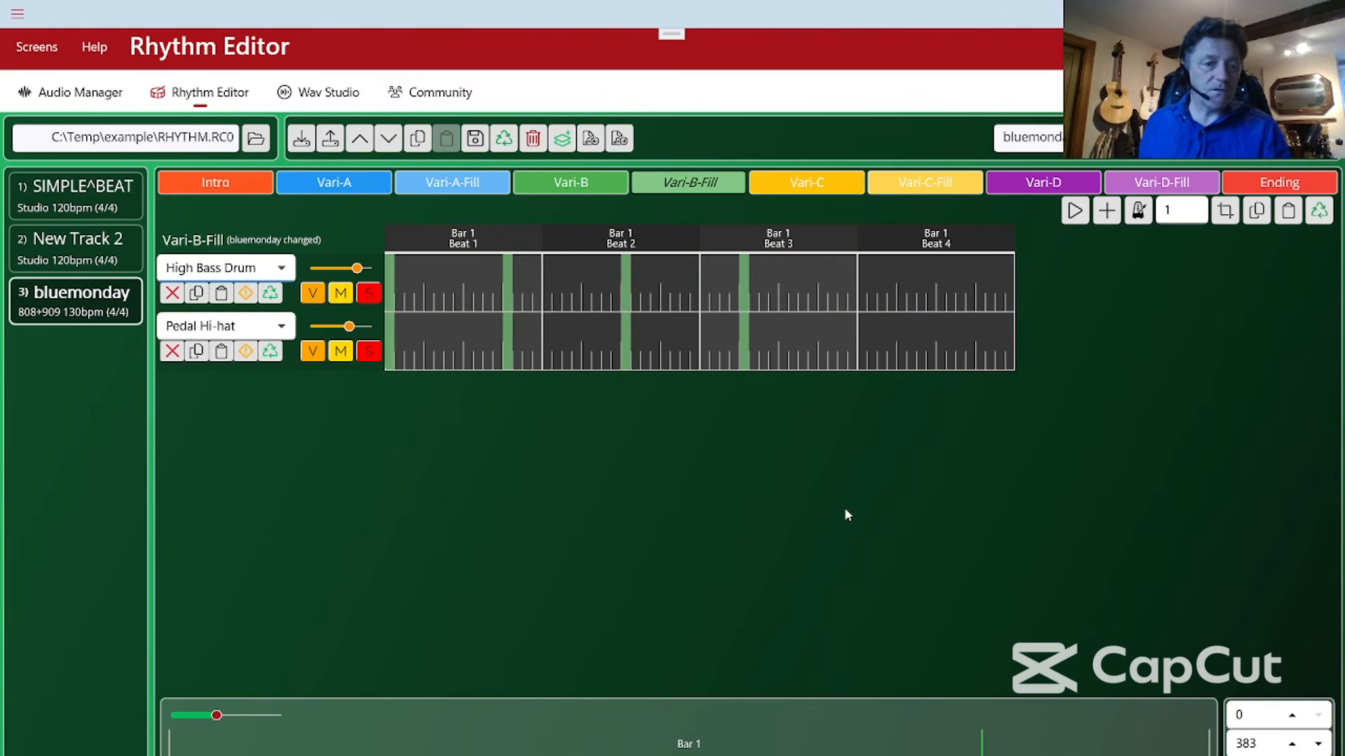
Play Vari-B-Fill's bar with nothing selected and return to the Vari-C section
left_click(1075, 213)
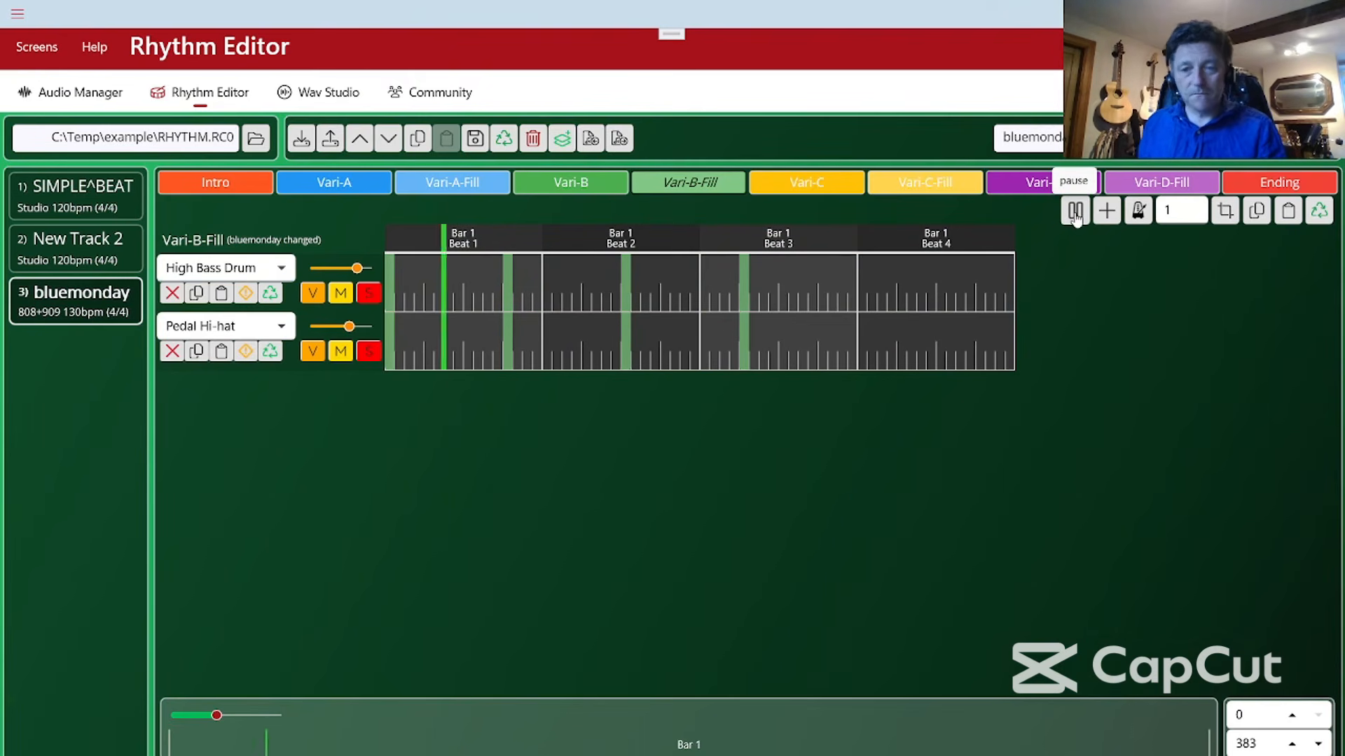
left_click(1075, 212)
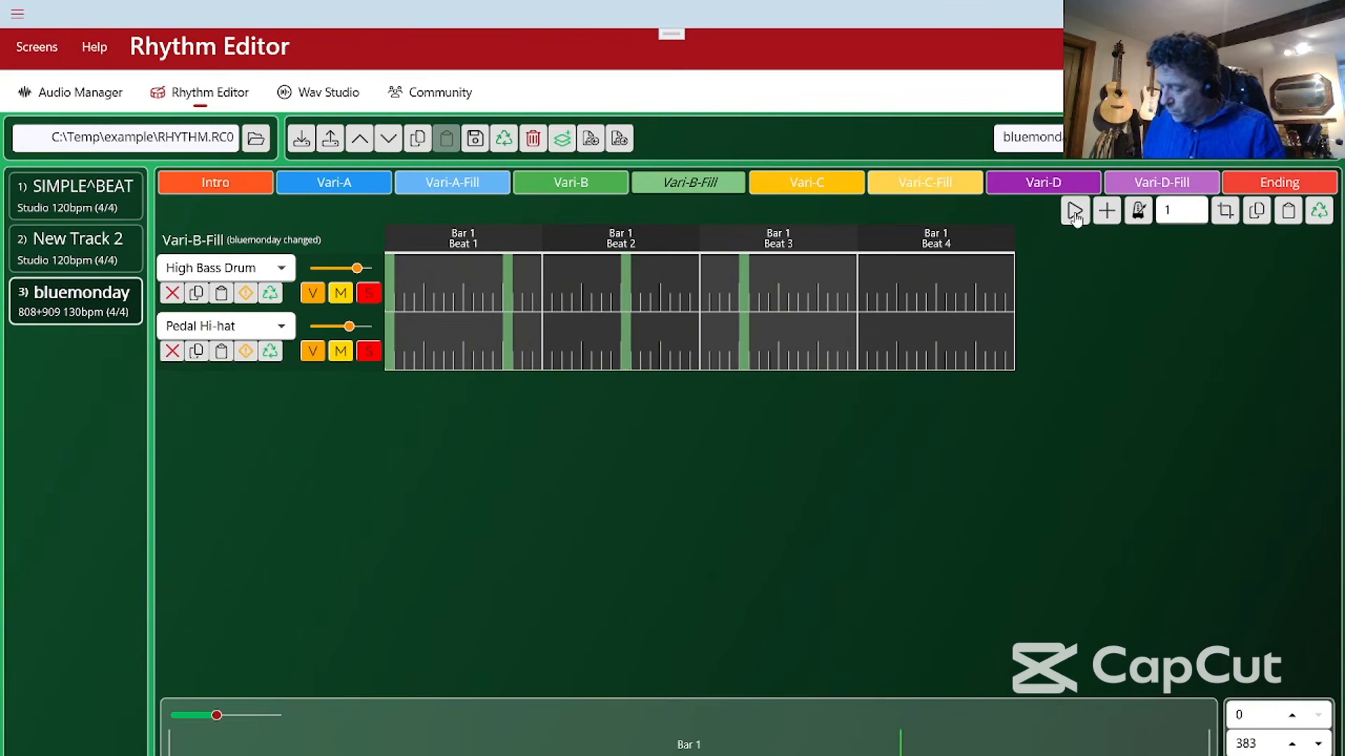
left_click(818, 186)
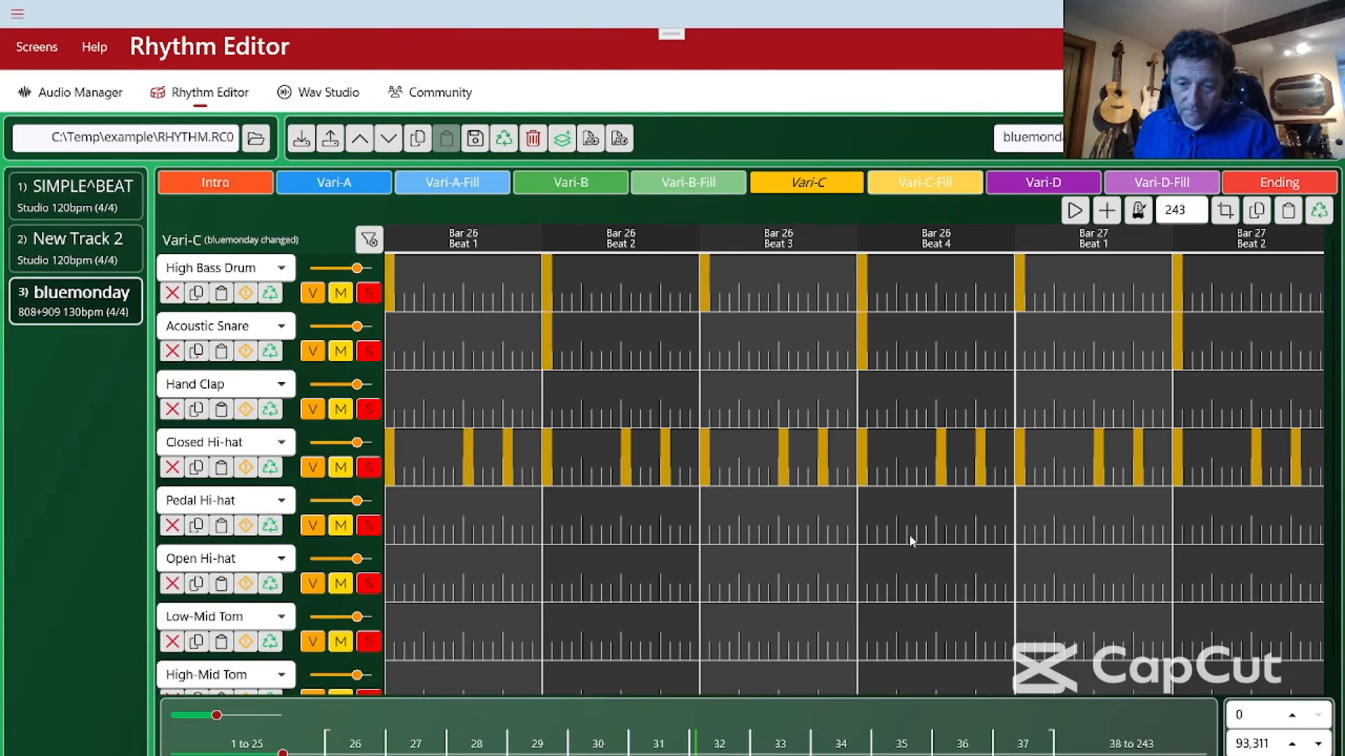
Select bar 35 beat 1 through bar 36 beat 4 in Vari-C and crop the variation to those two bars
scroll(922, 502, "down", 5)
scroll(922, 503, "down", 4)
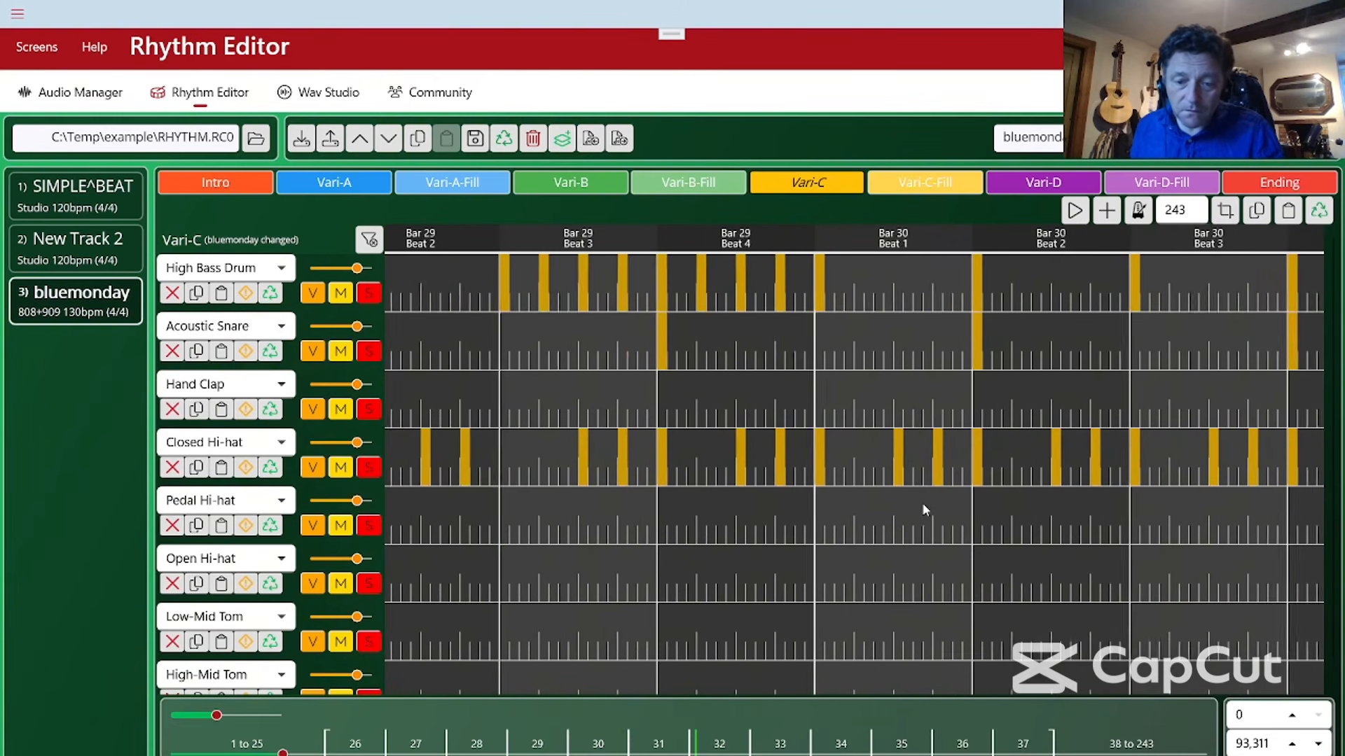
scroll(922, 503, "down", 5)
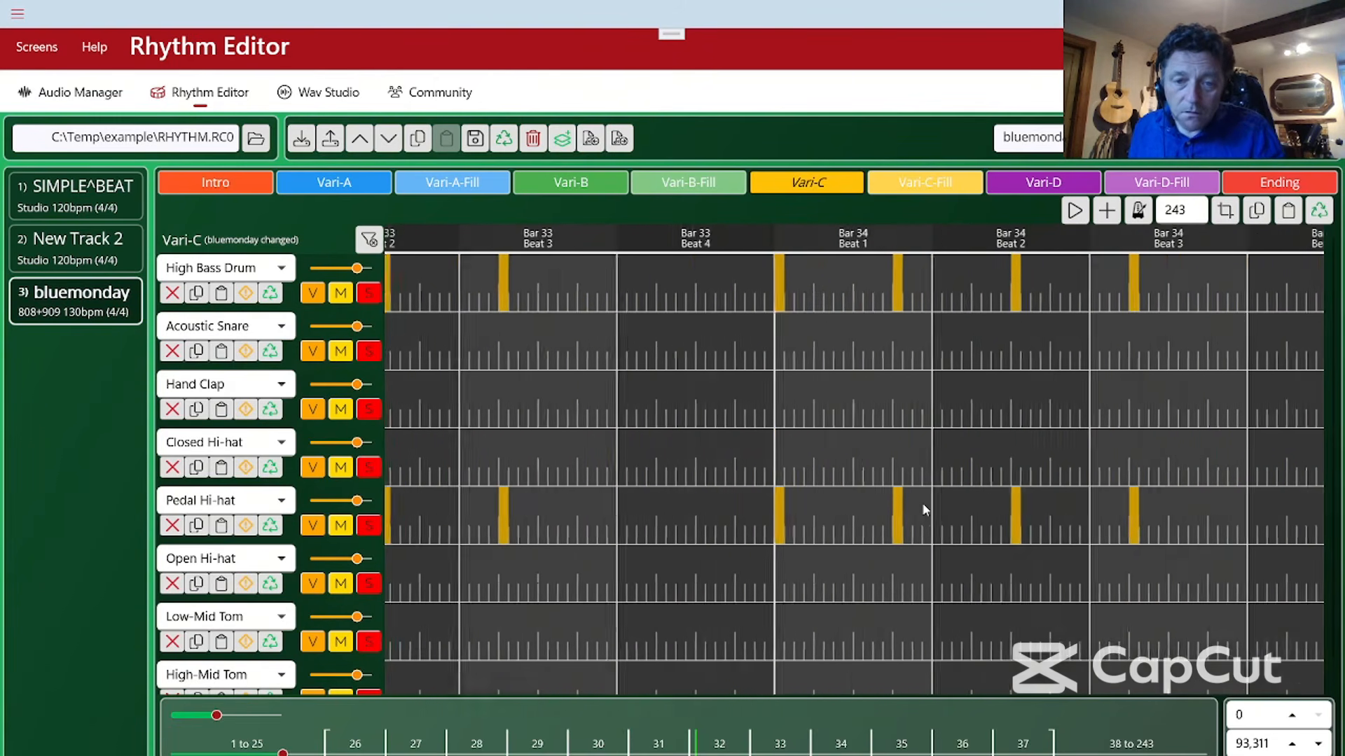
scroll(923, 509, "down", 1)
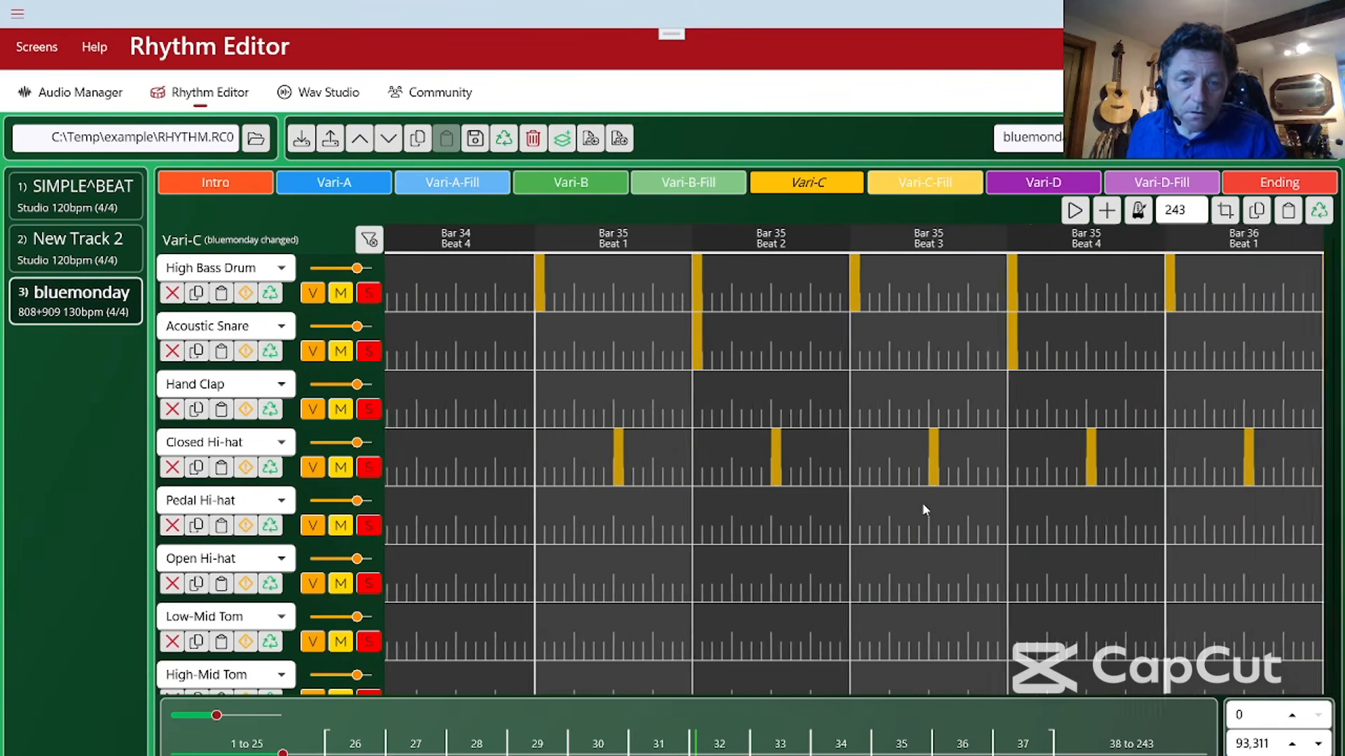
left_click(612, 241)
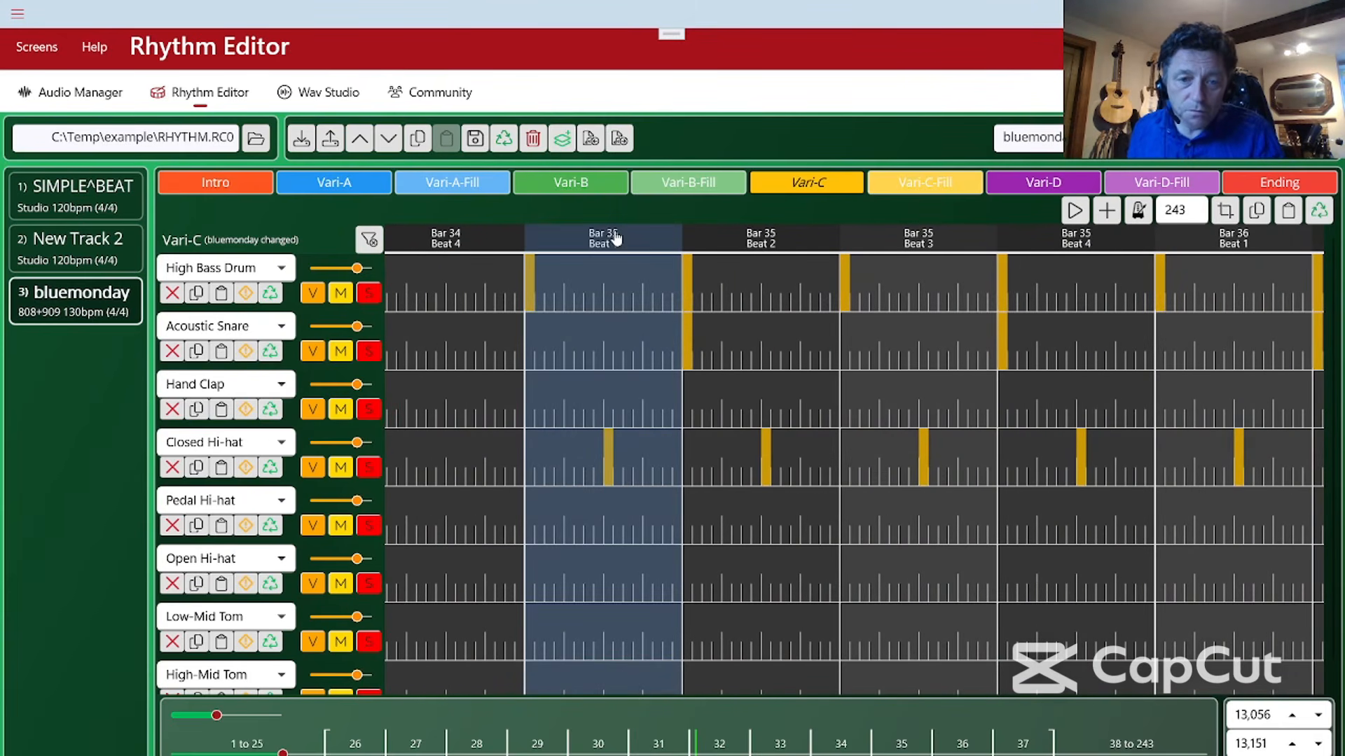
scroll(1008, 270, "down", 4)
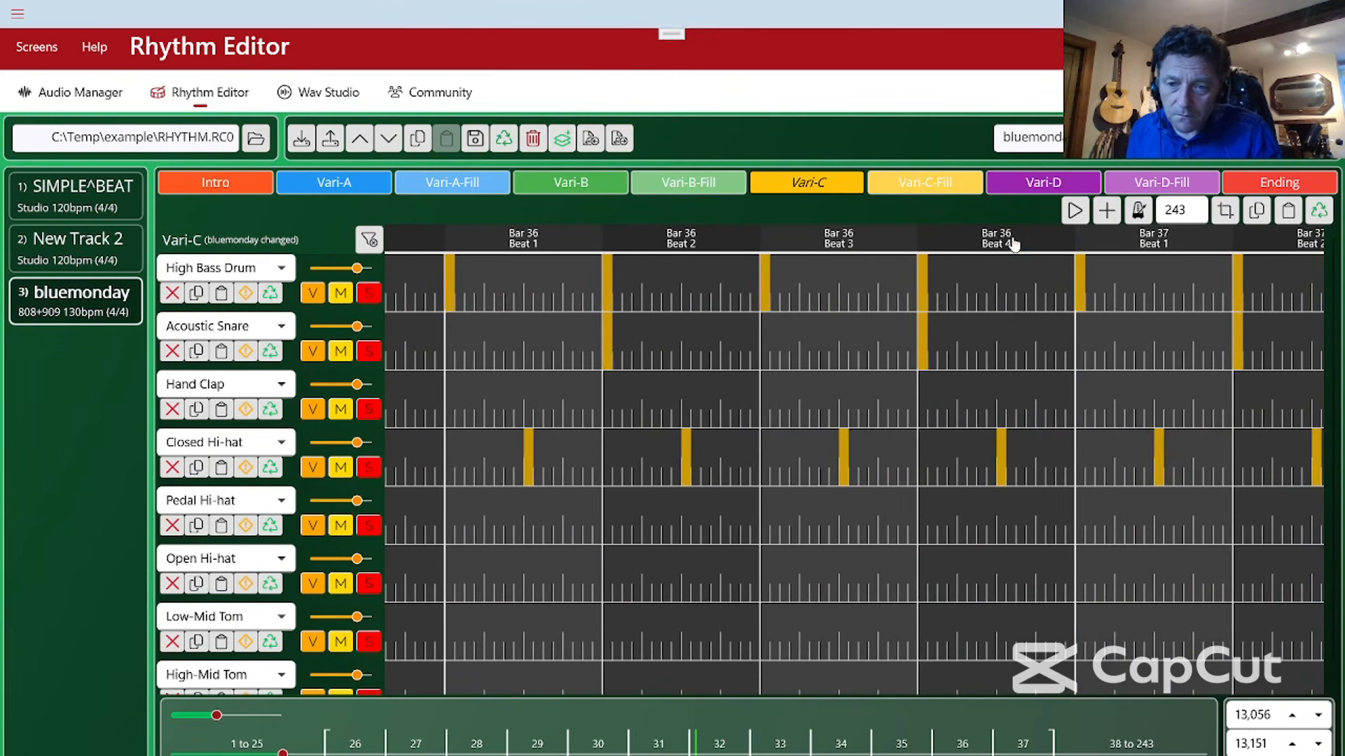
left_click(1014, 243, "shift")
left_click(1226, 213)
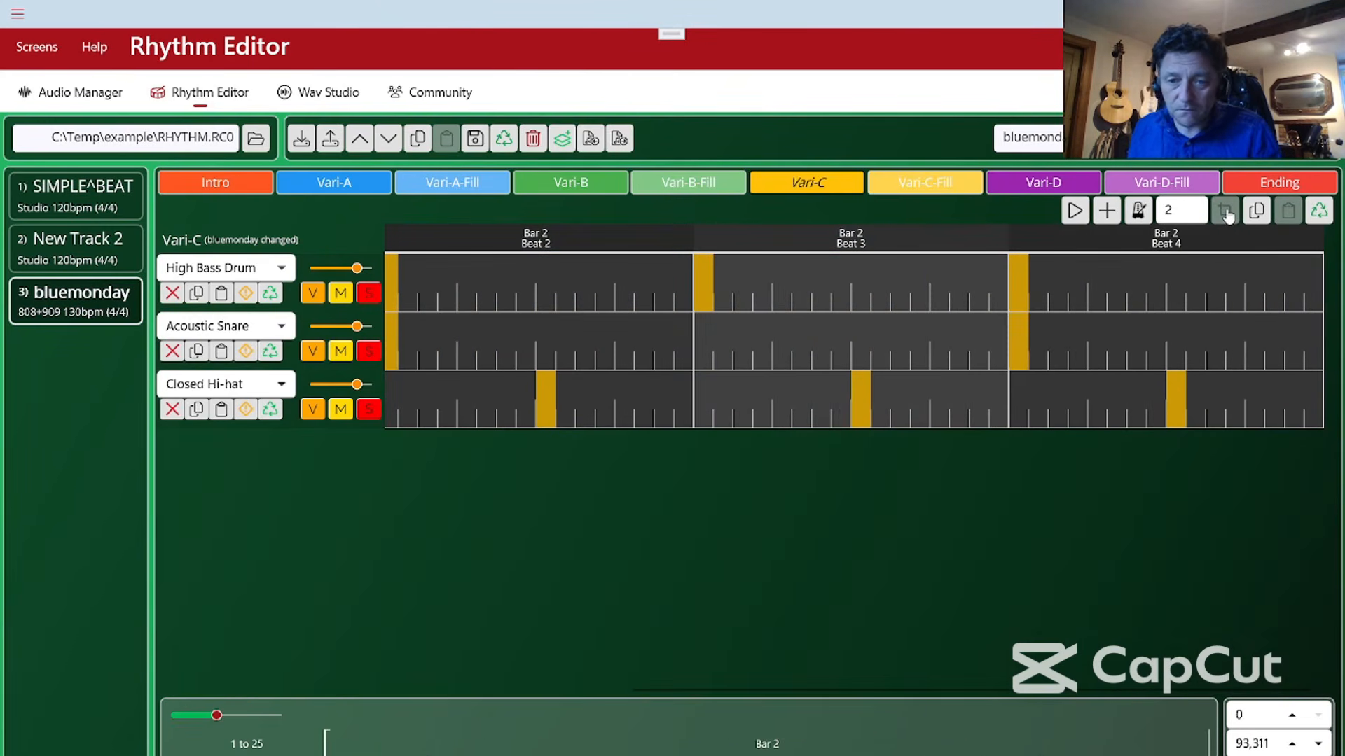
Play the cropped Vari-C pattern, stop it, and save the changes to Track 3 (bluemonday)
left_click(1073, 212)
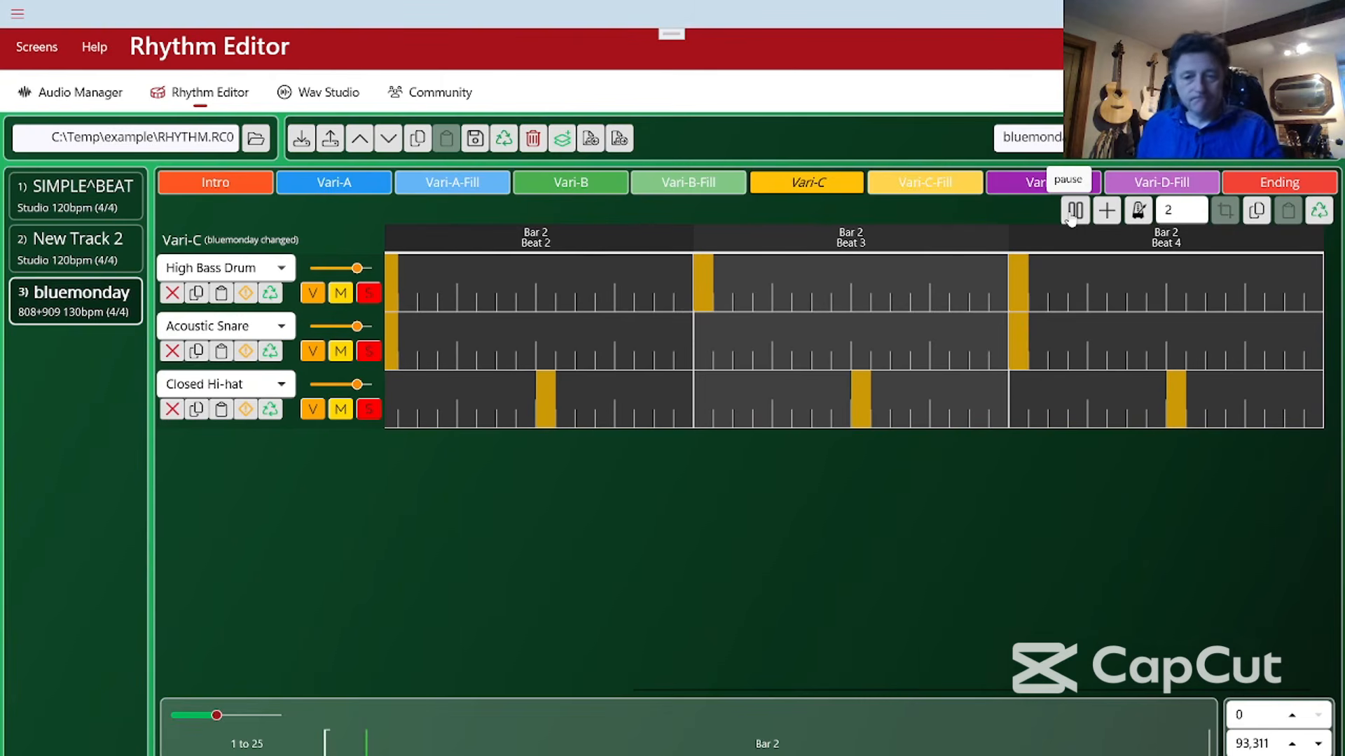
left_click(1073, 212)
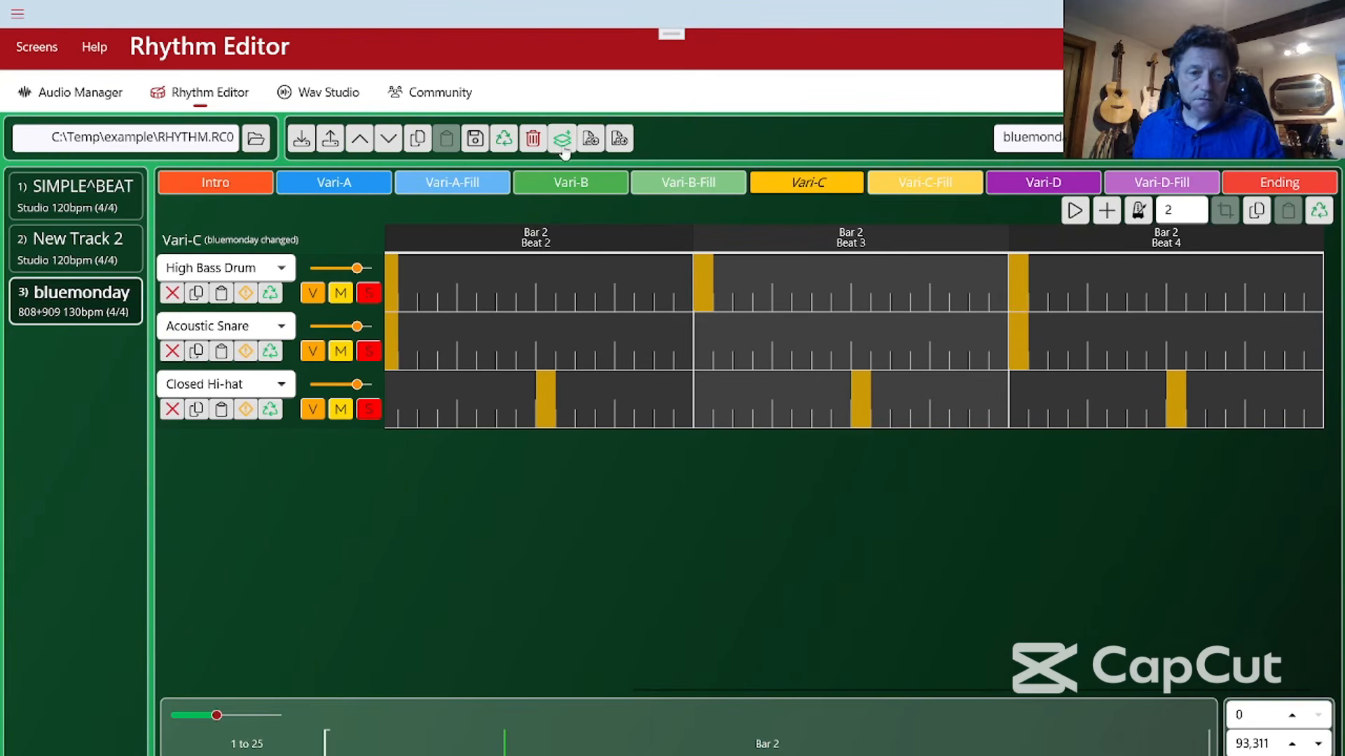
left_click(475, 139)
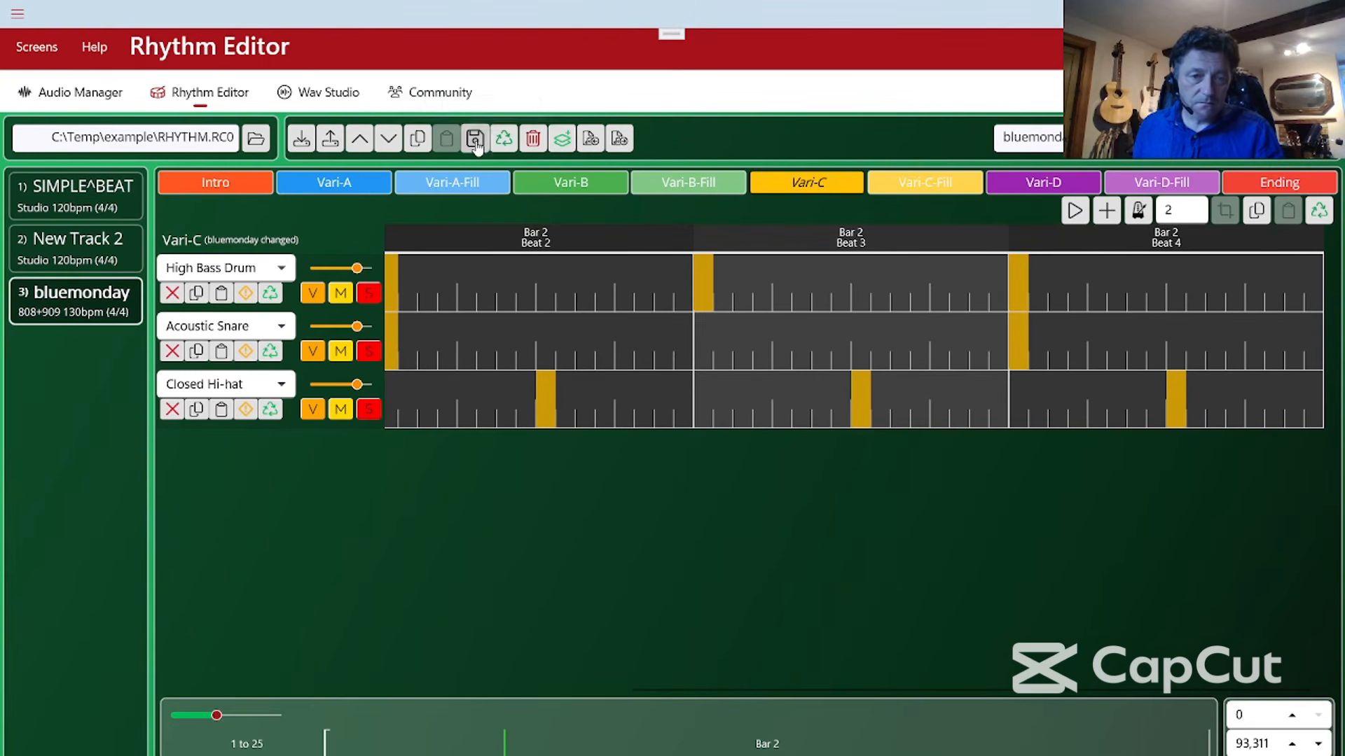
left_click(619, 474)
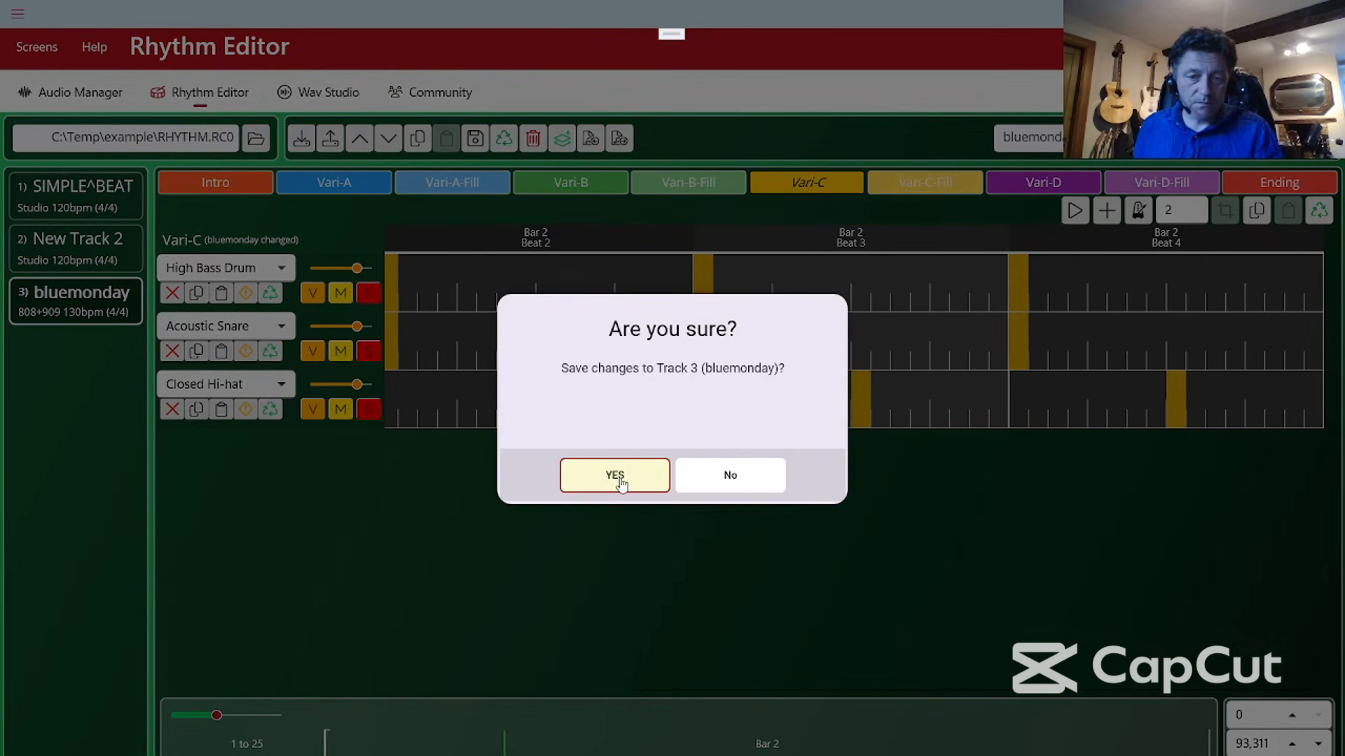
Play and stop the bluemonday Intro and Vari-A sections to check how each one sounds
left_click(221, 187)
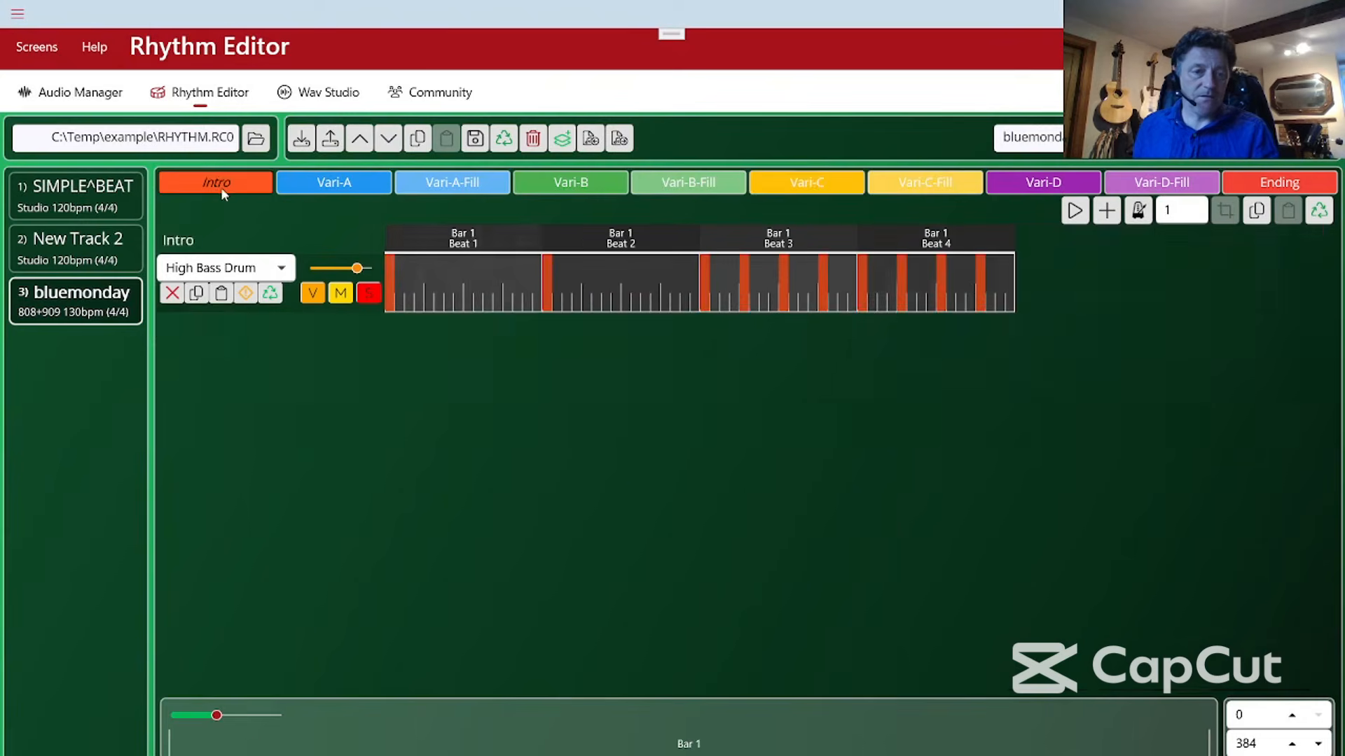
left_click(1073, 213)
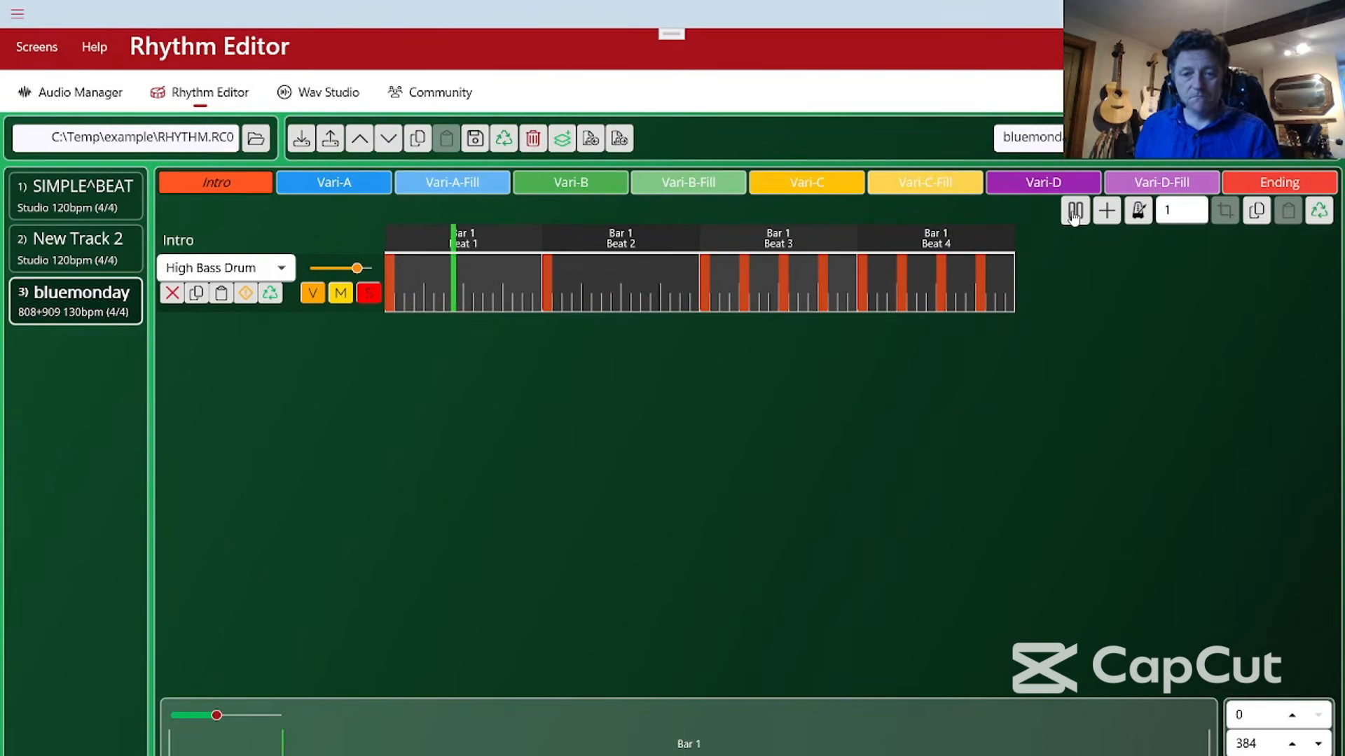
left_click(1073, 213)
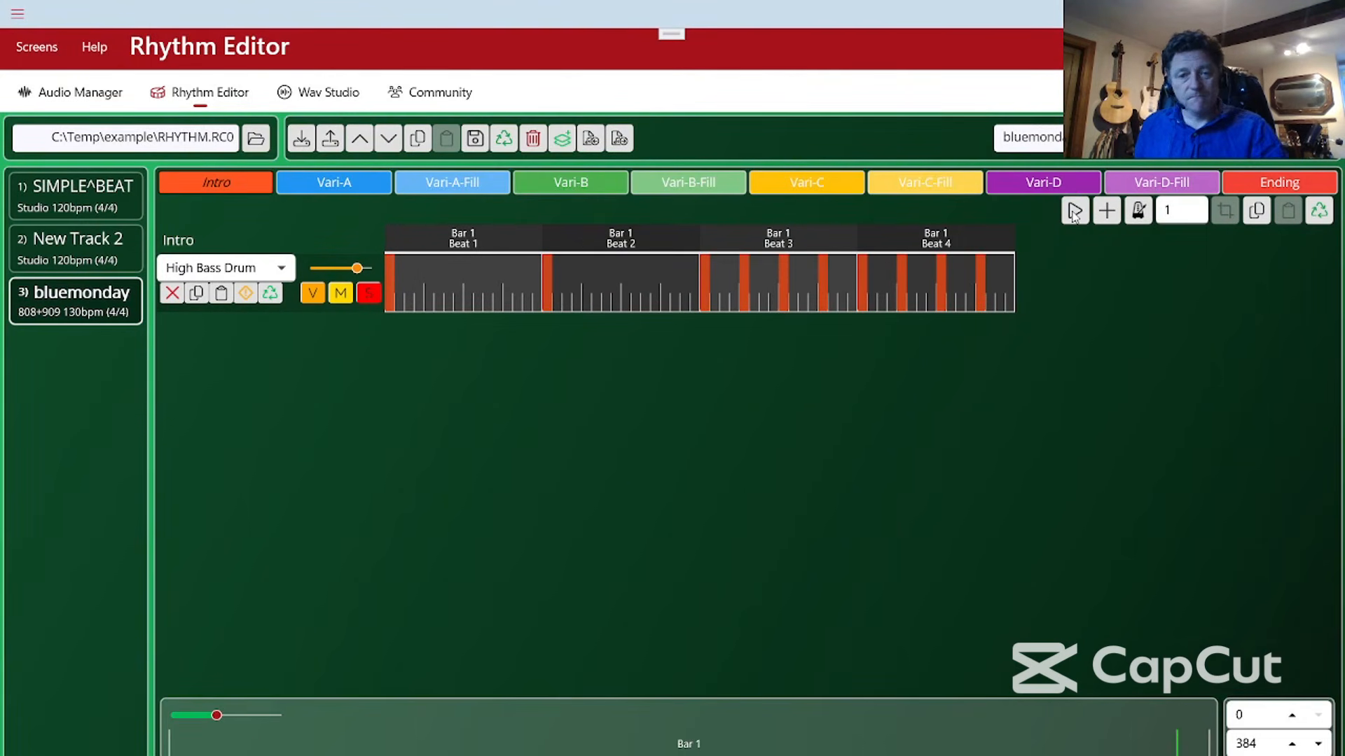
left_click(334, 184)
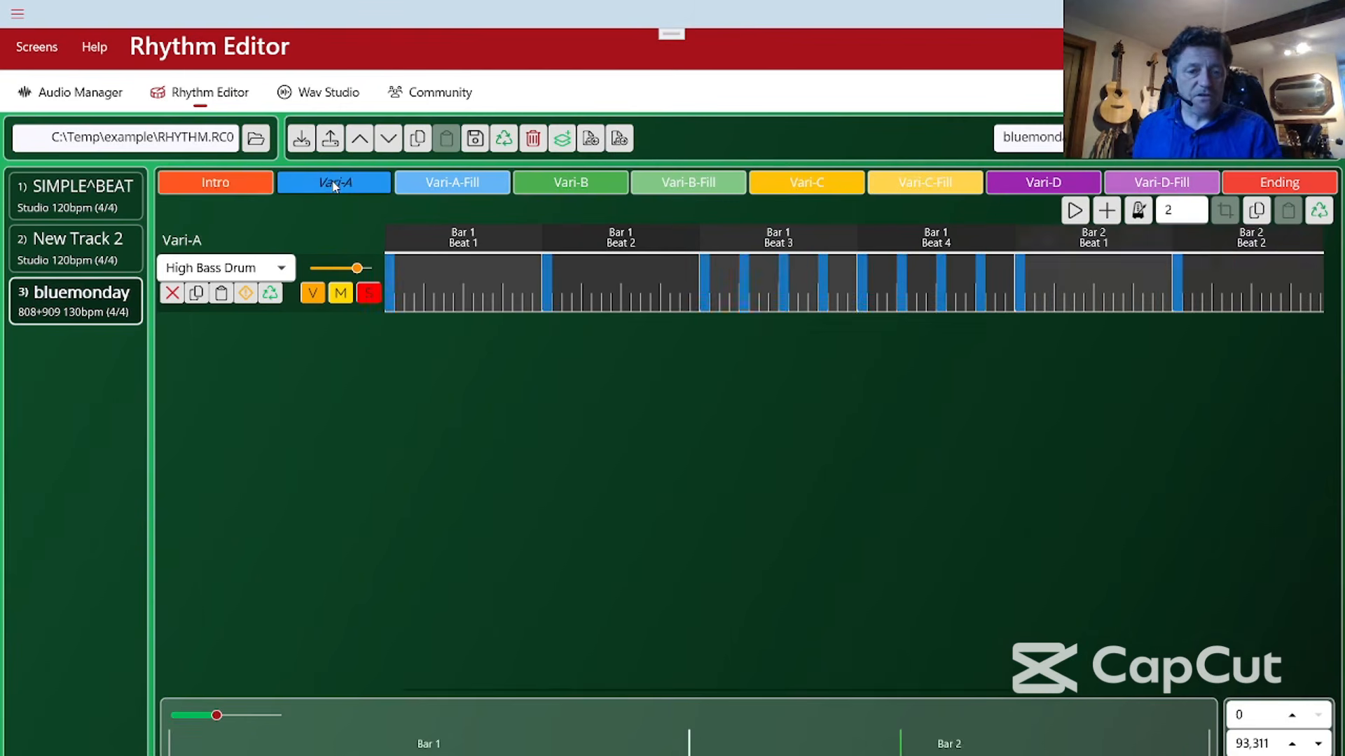
left_click(1073, 214)
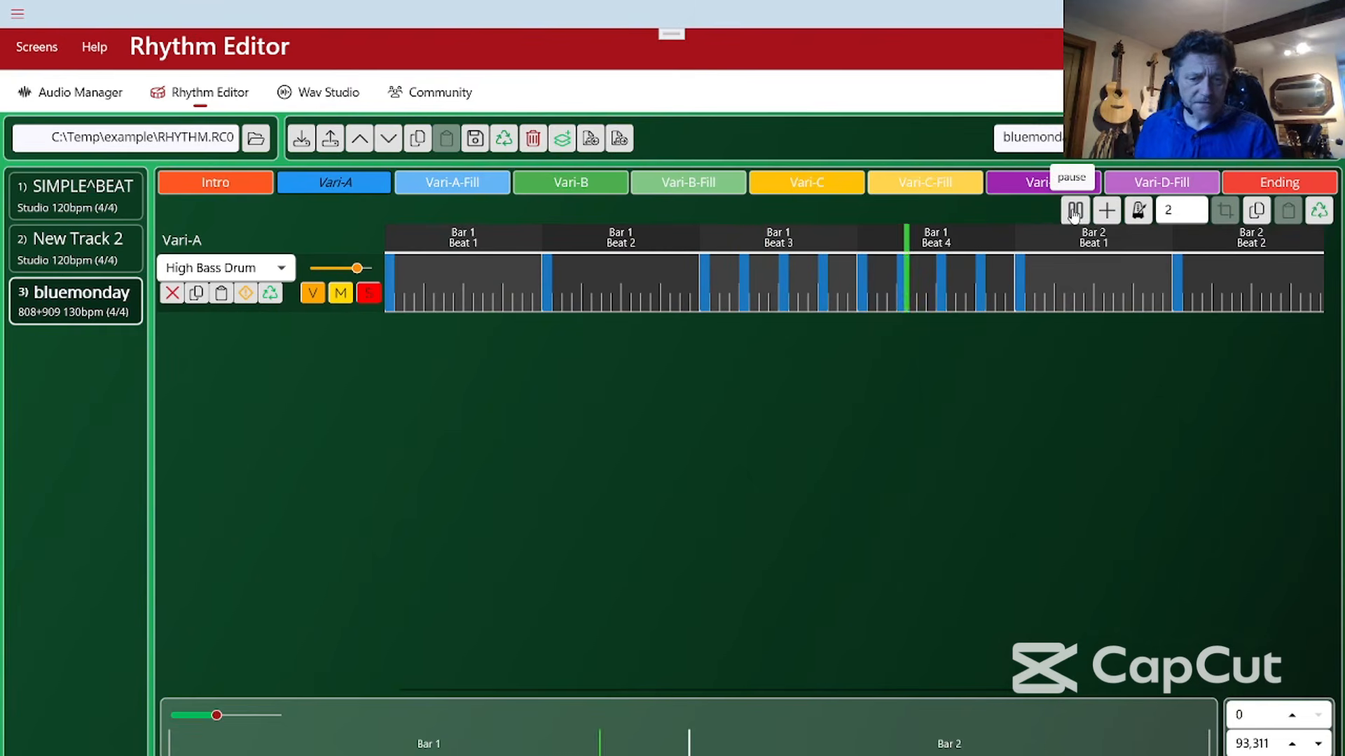
left_click(1074, 213)
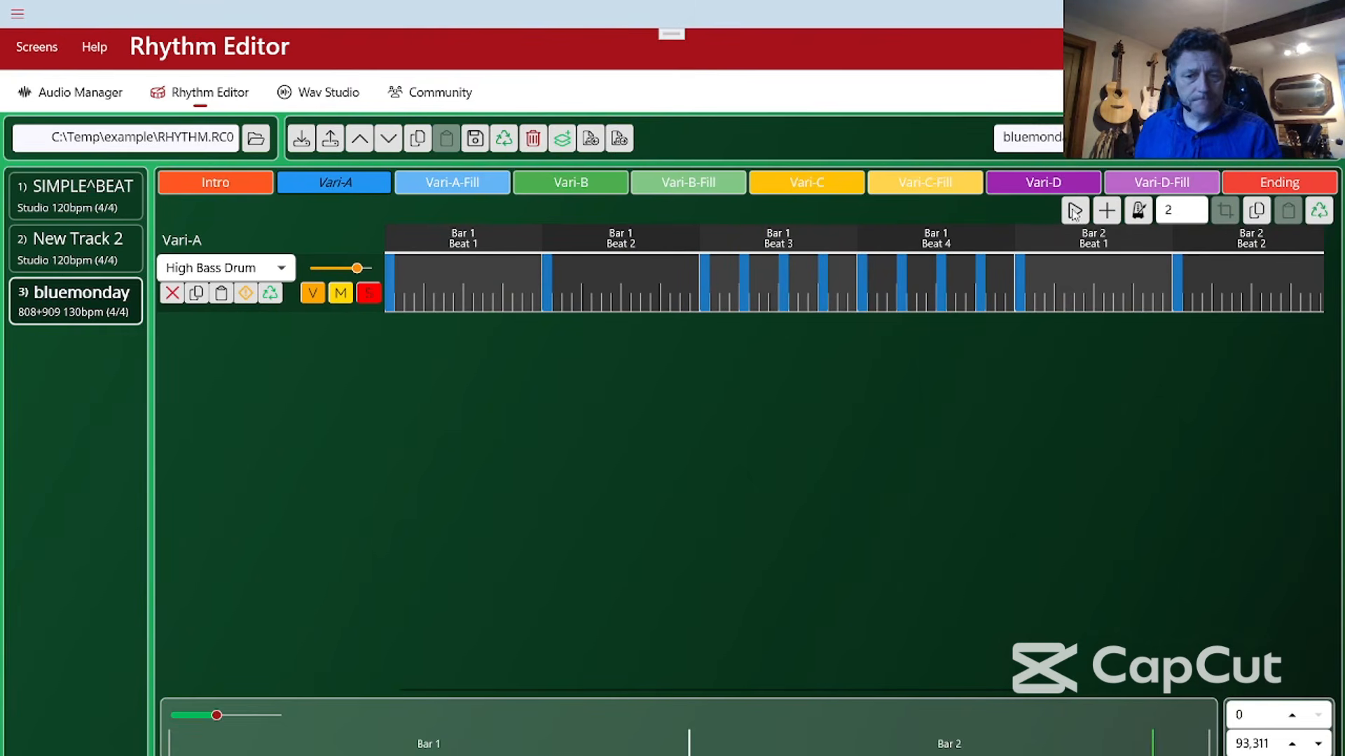
Play and stop the Vari-A-Fill and Vari-B sections to check their patterns
left_click(460, 189)
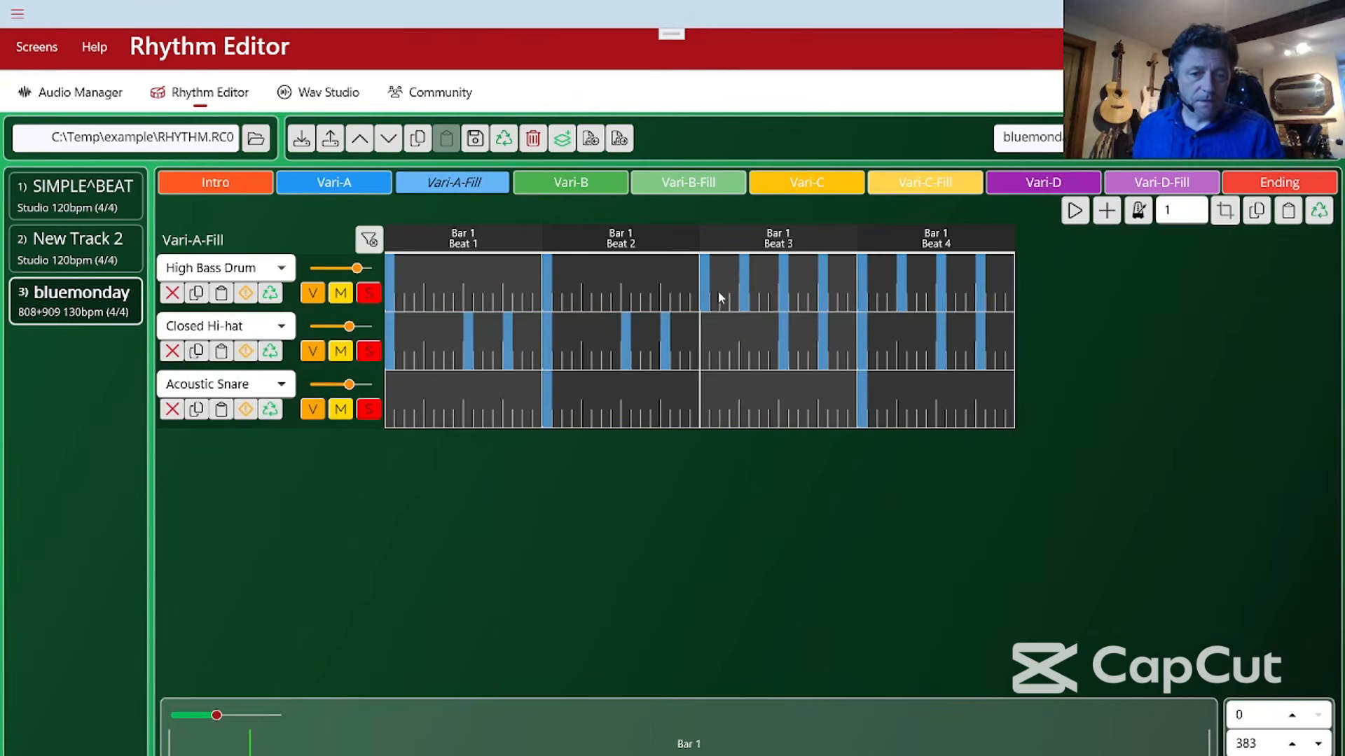
left_click(1075, 213)
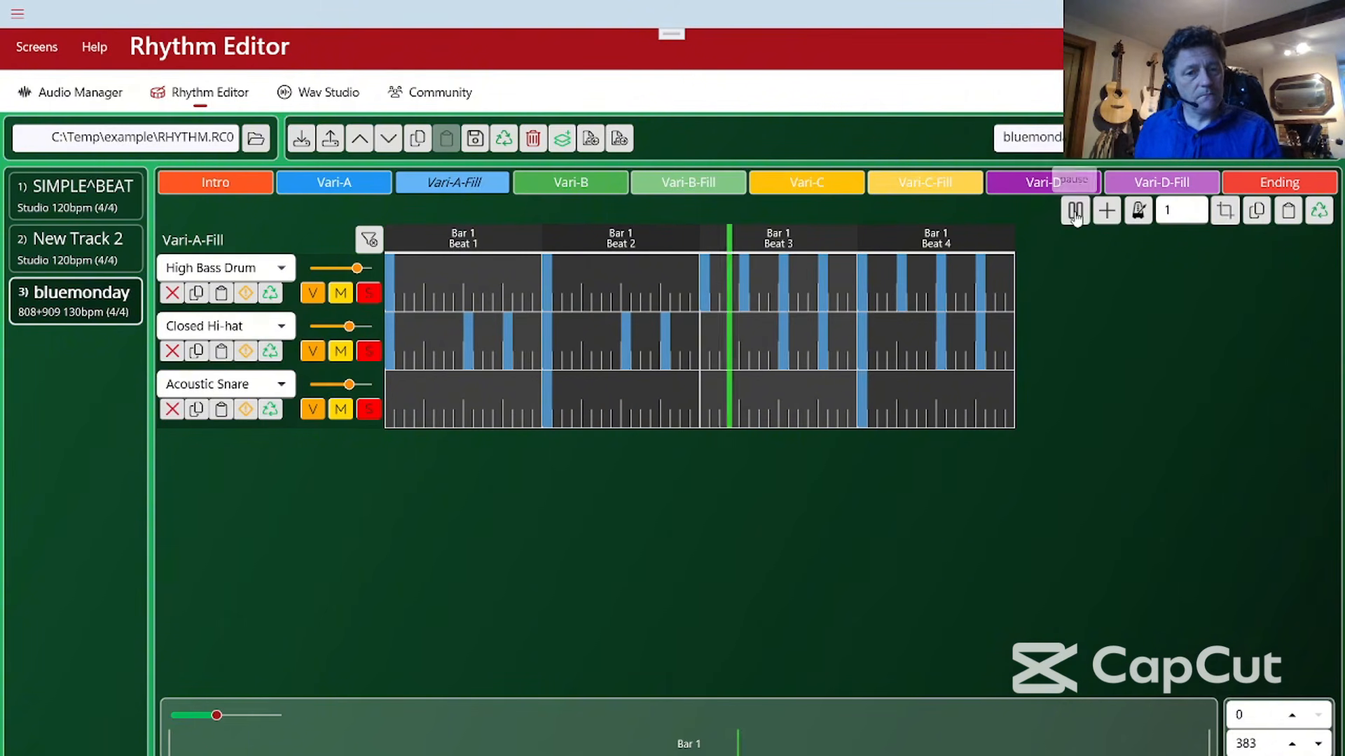
left_click(1075, 213)
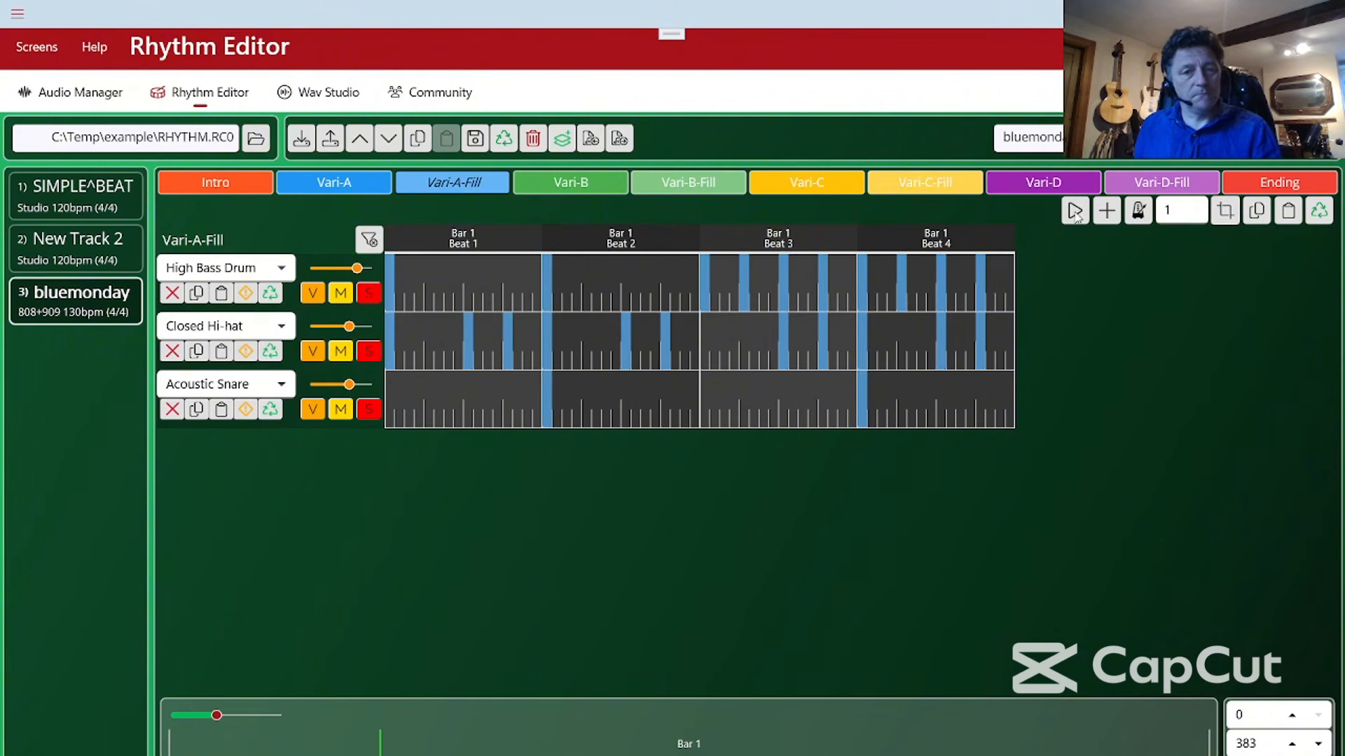
left_click(587, 188)
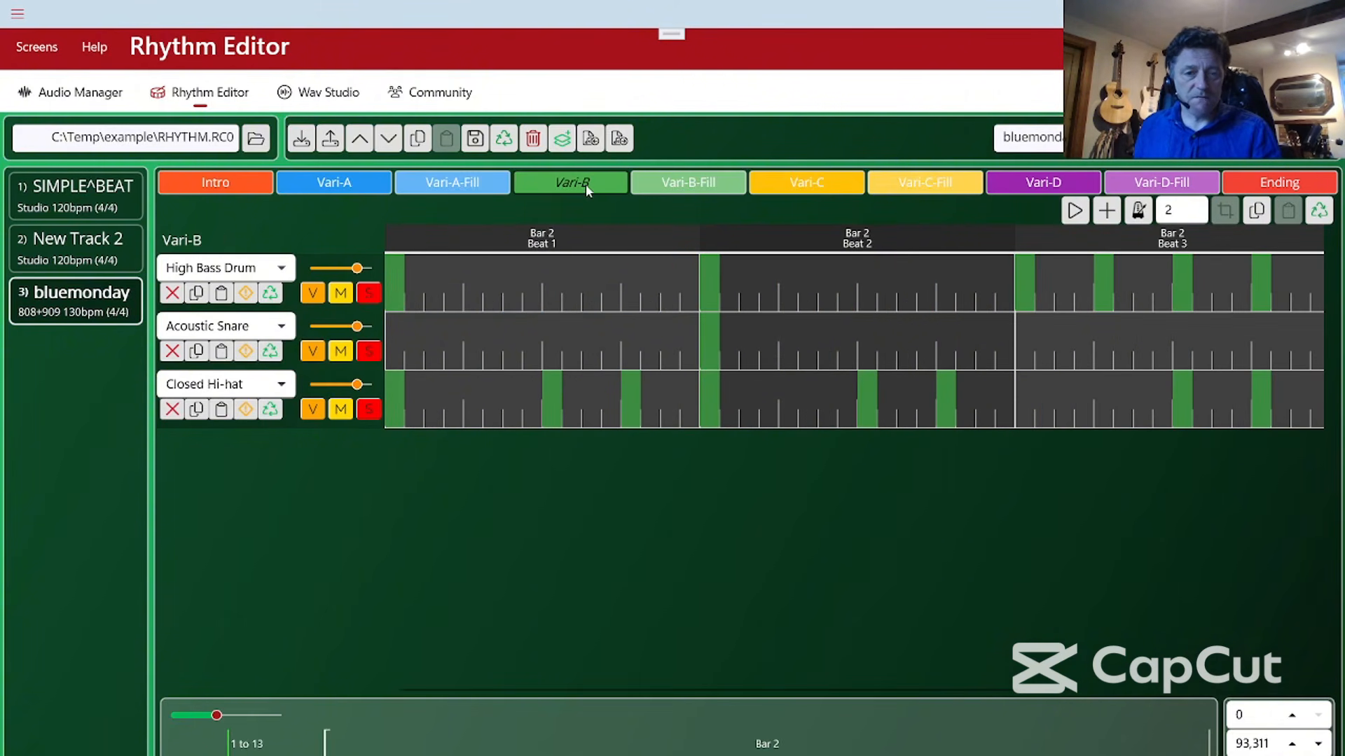
left_click(1075, 213)
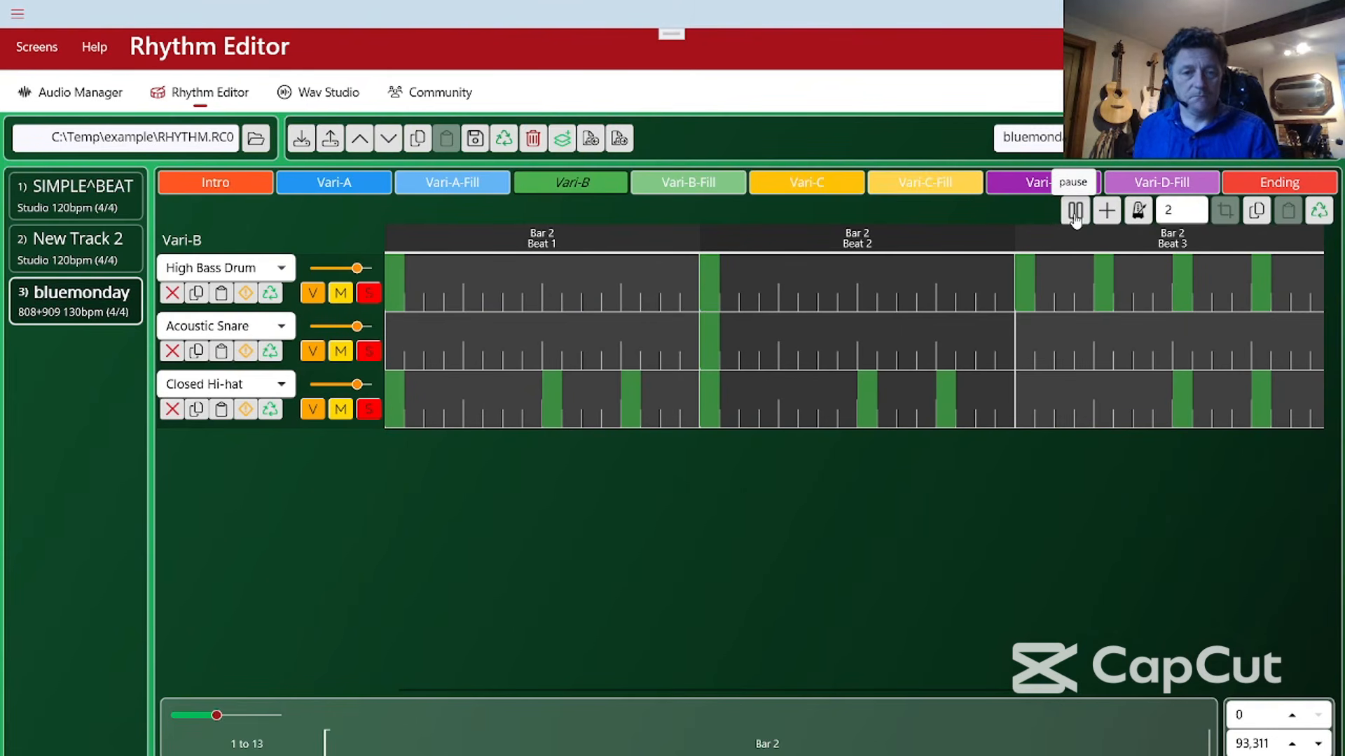
left_click(1075, 217)
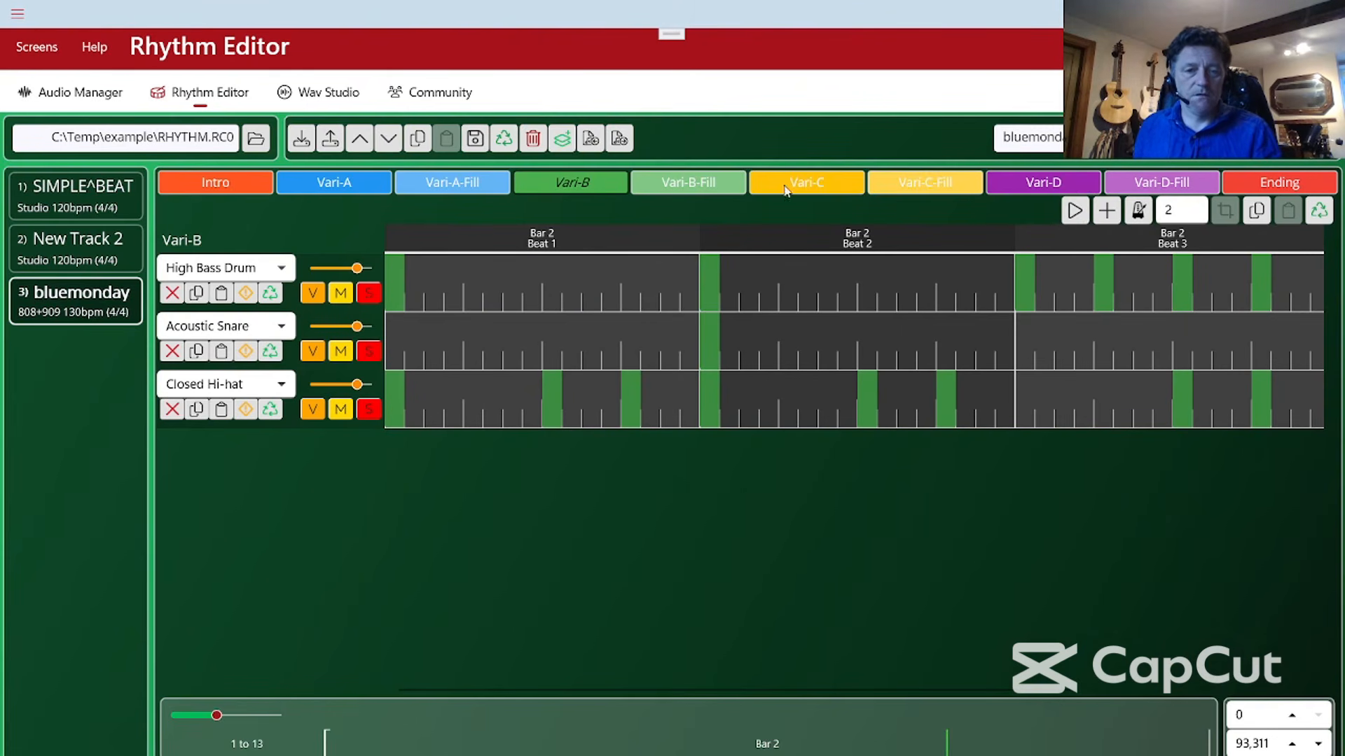
Play and stop the Vari-B-Fill and Vari-C sections to check the fill and the cropped two-bar pattern
left_click(710, 186)
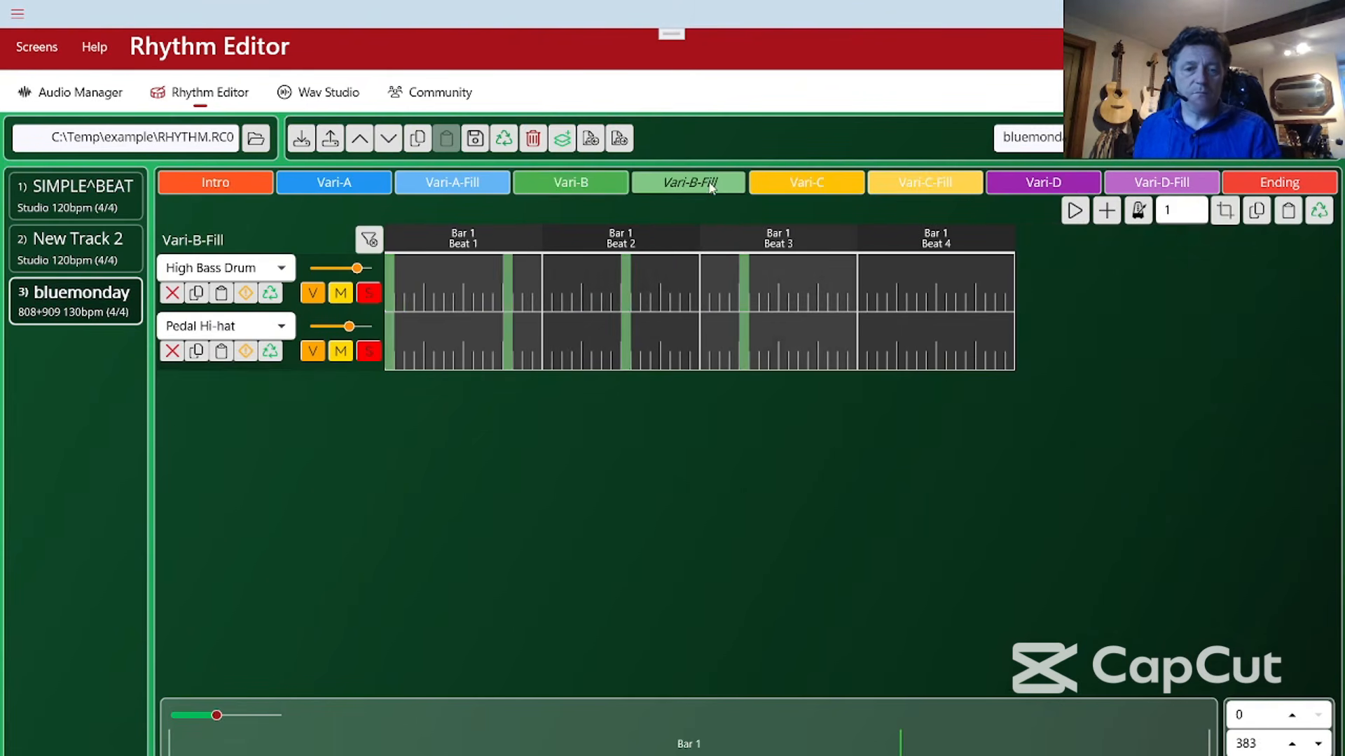
left_click(1074, 210)
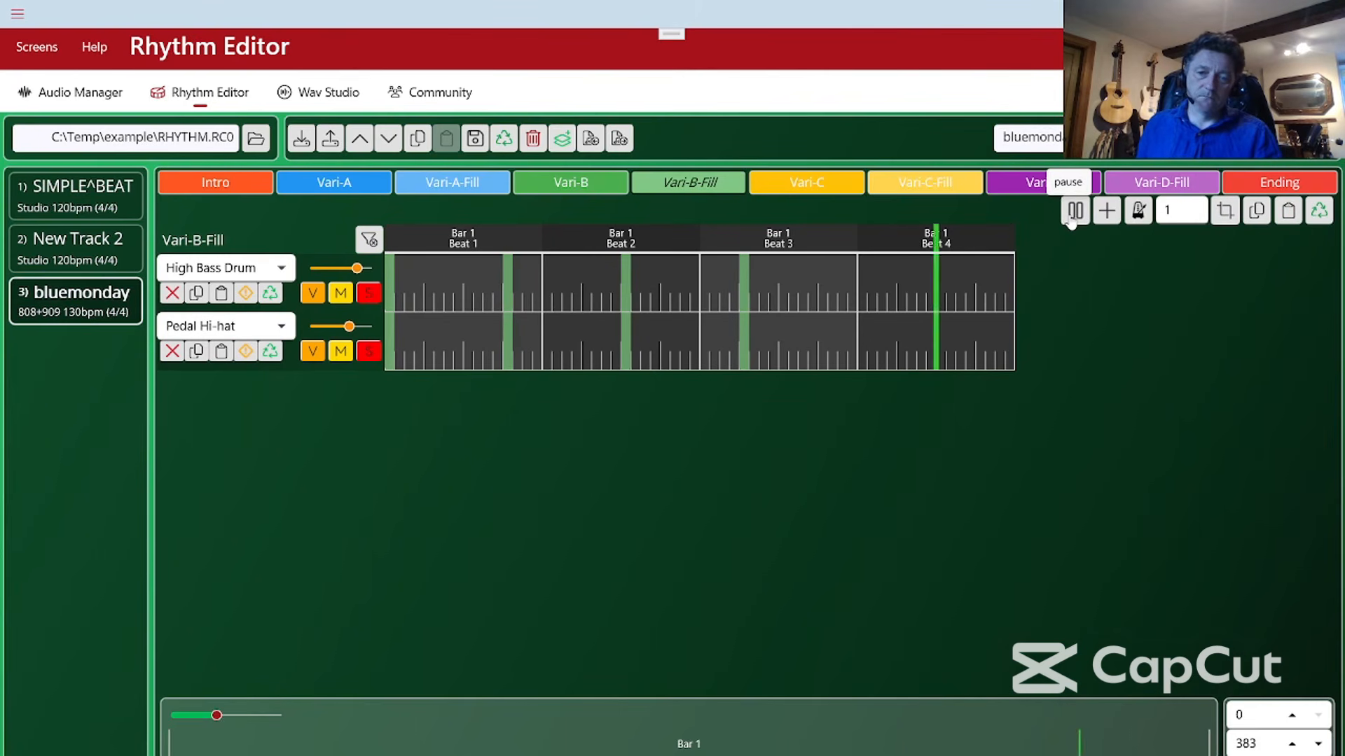
left_click(1074, 211)
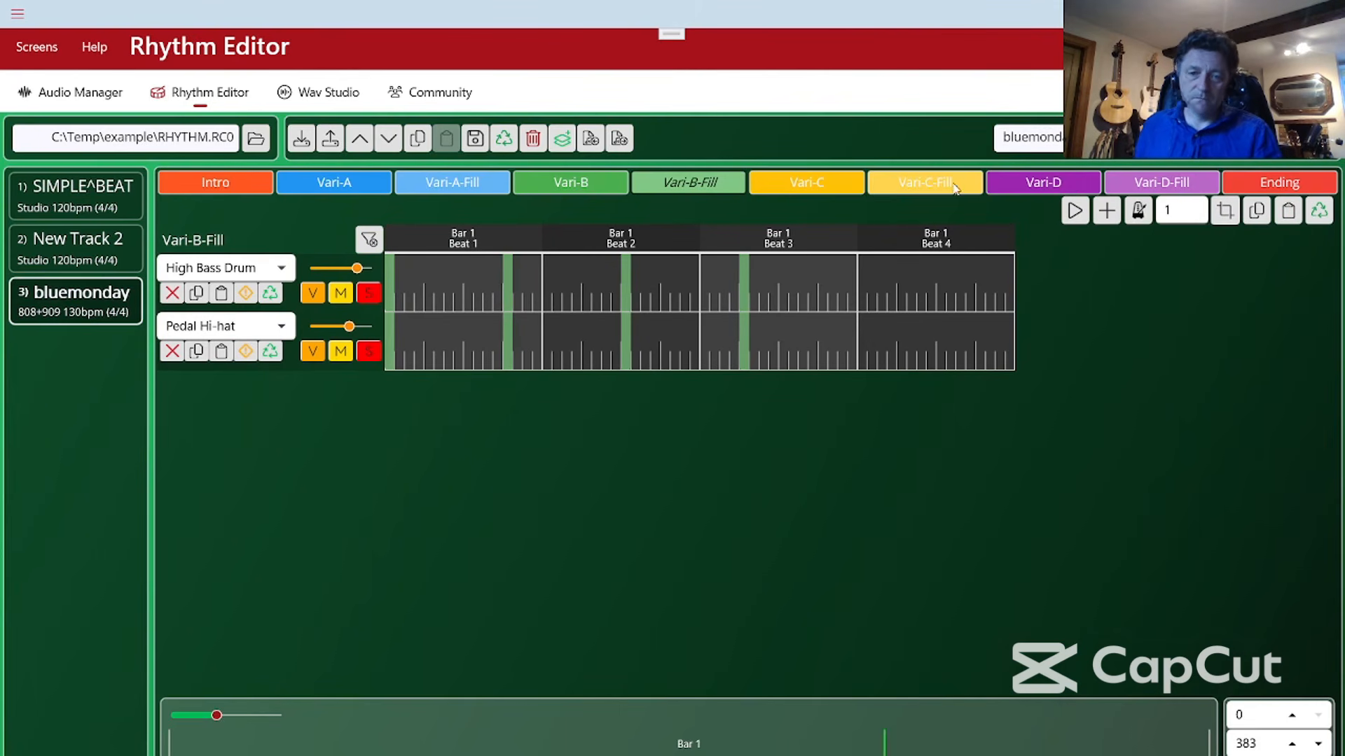
left_click(1073, 211)
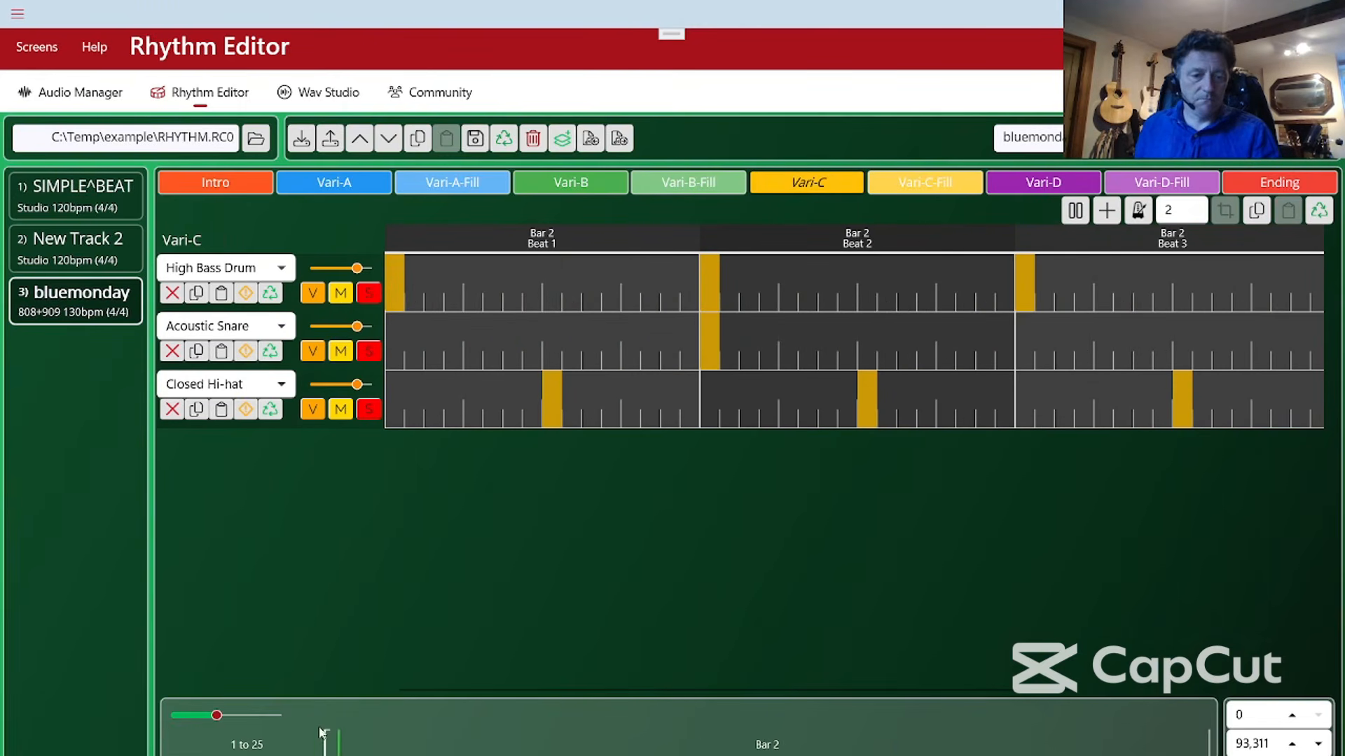
left_click_drag(217, 715, 195, 717)
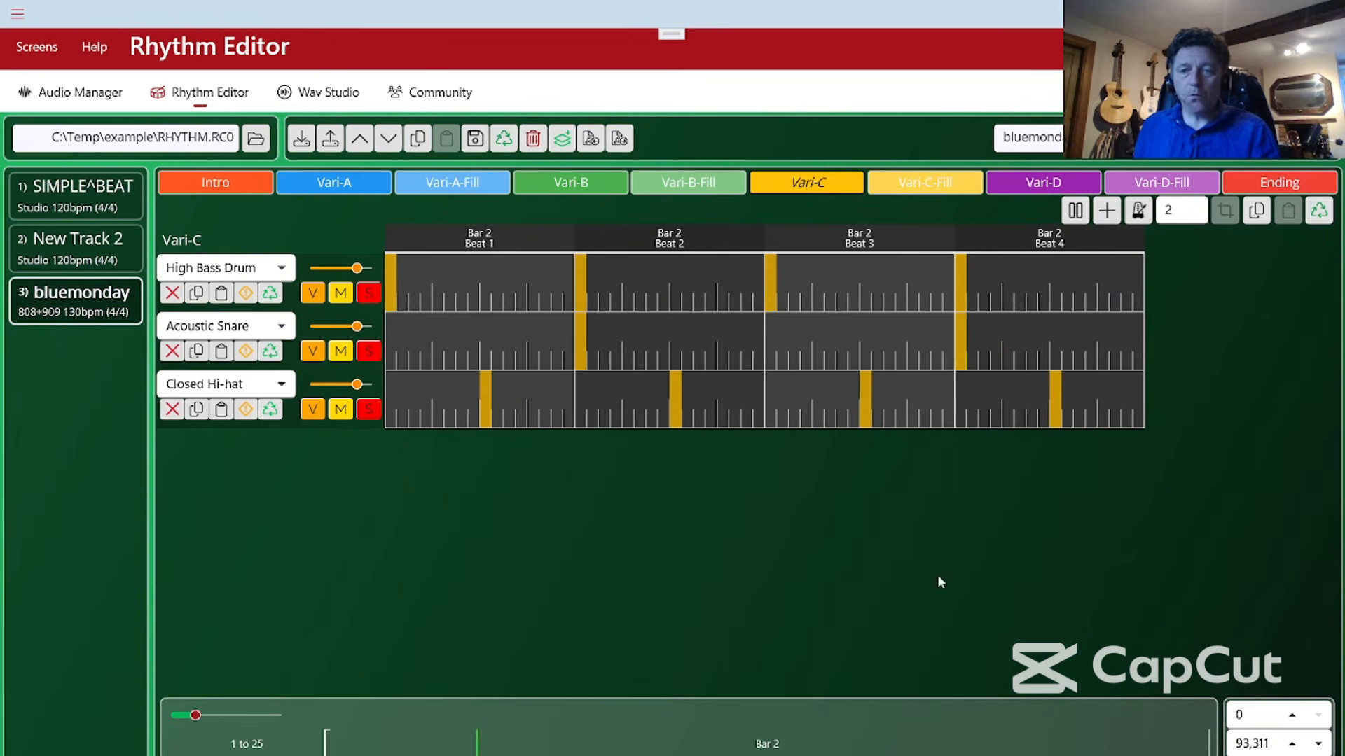
left_click(1075, 212)
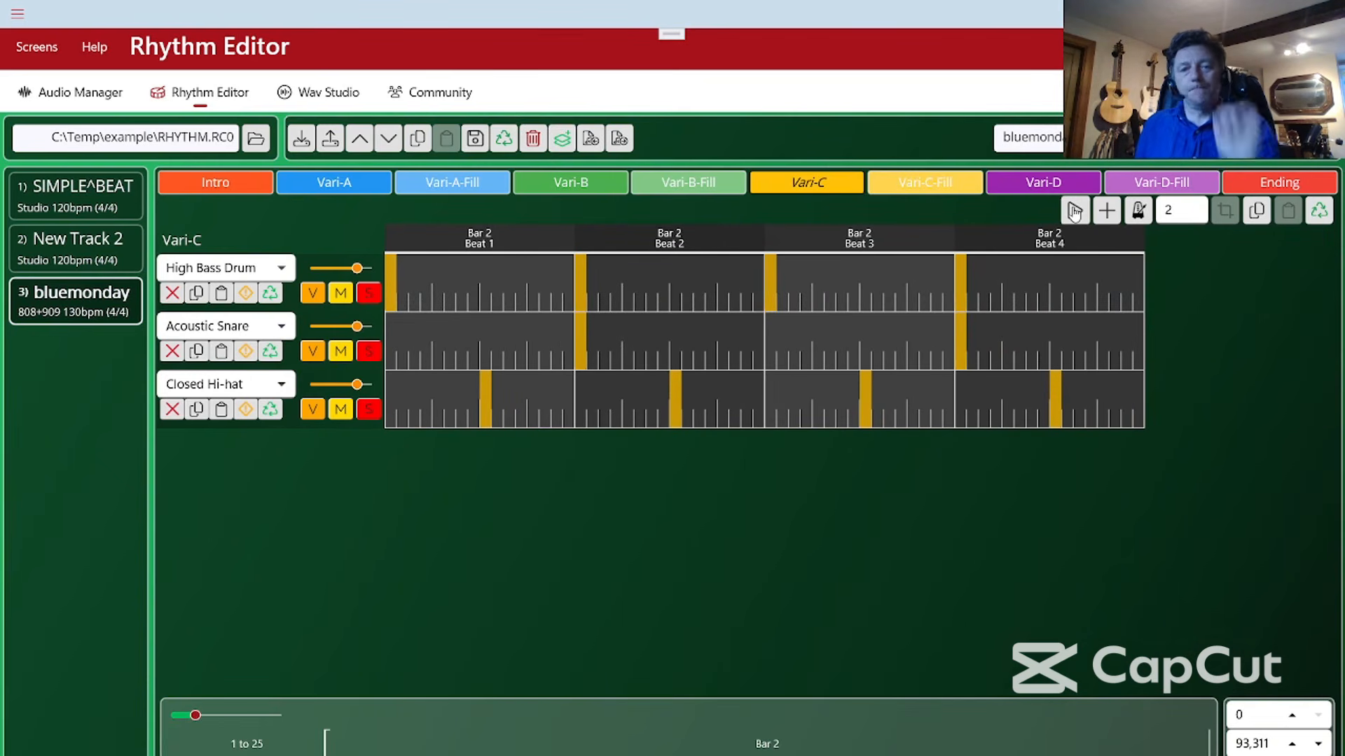